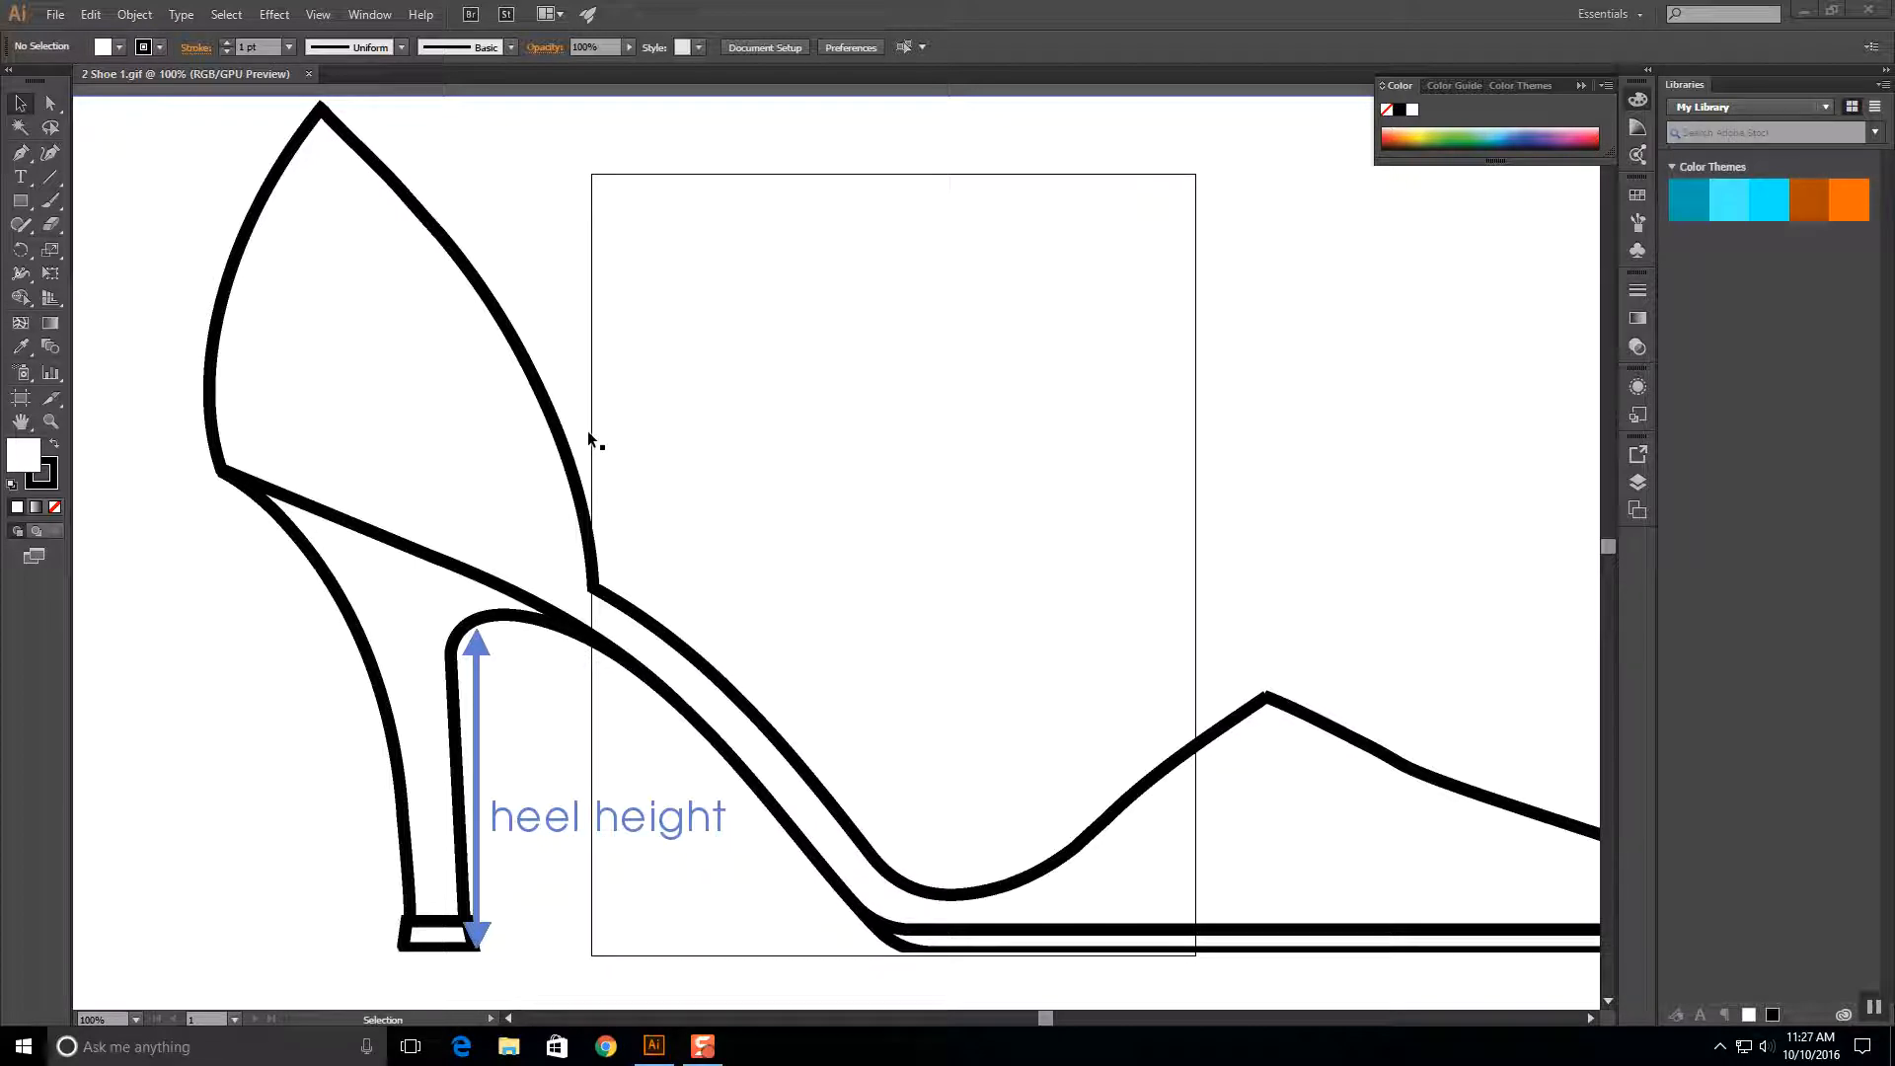
Scale the shoe image proportionally down to about 10 × 4.3 in and position it so the shoe fits on the artboard.
{"action": "left_click", "coordinate": [54, 419]}
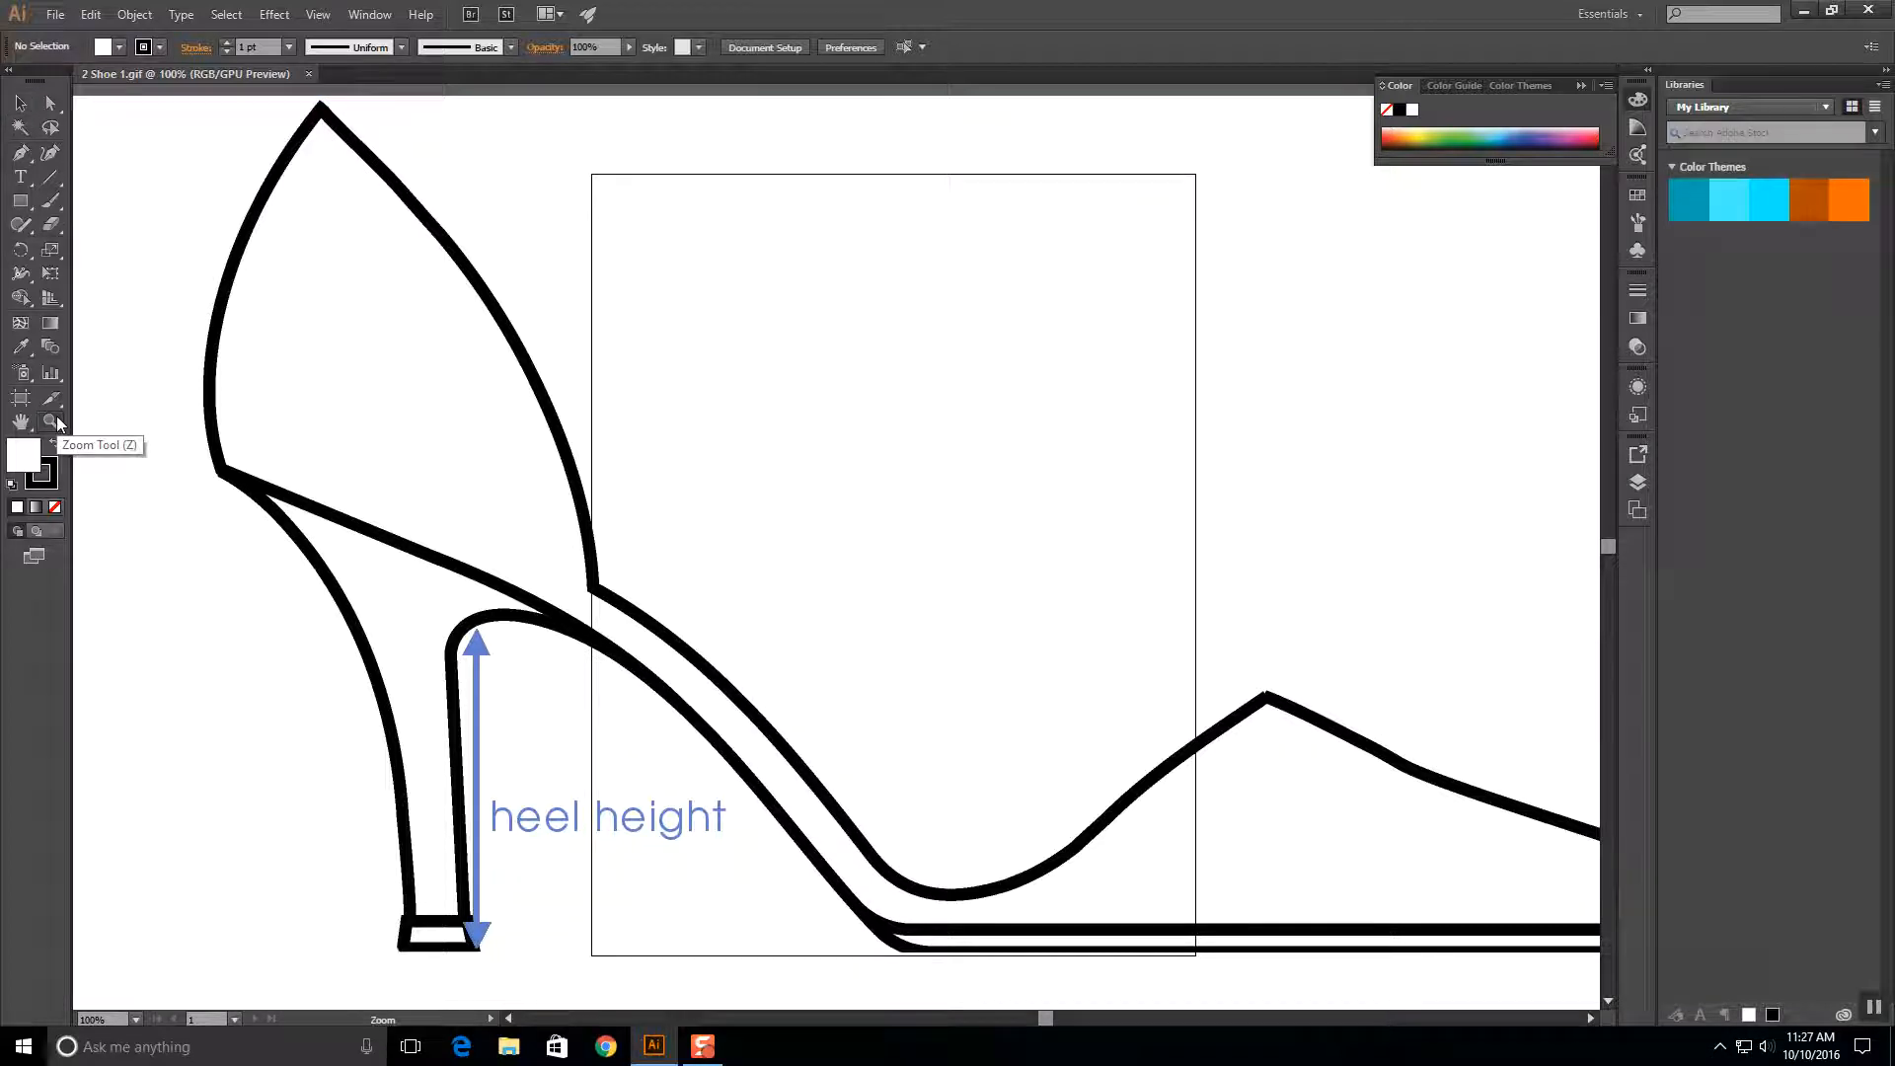
{"action": "left_click", "coordinate": [630, 459], "text": "alt"}
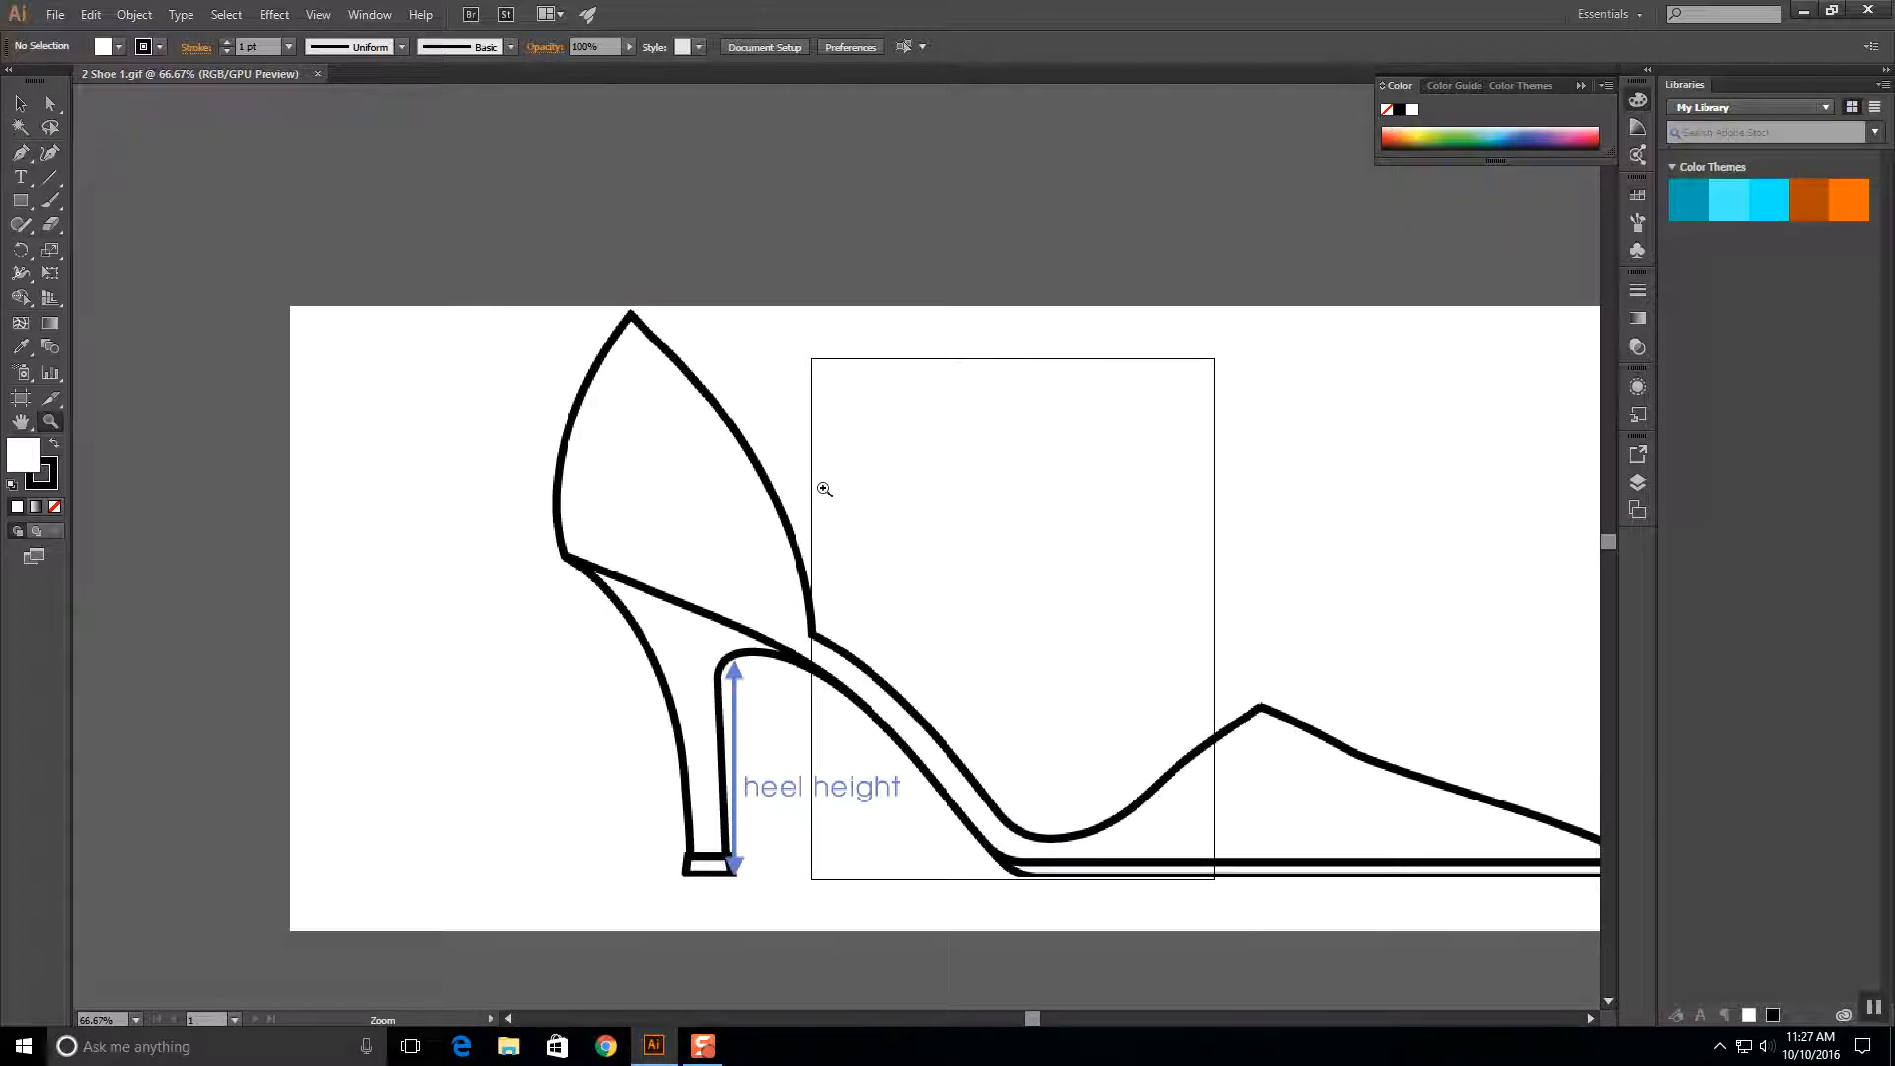
{"action": "left_click", "coordinate": [23, 103]}
{"action": "left_click", "coordinate": [340, 330]}
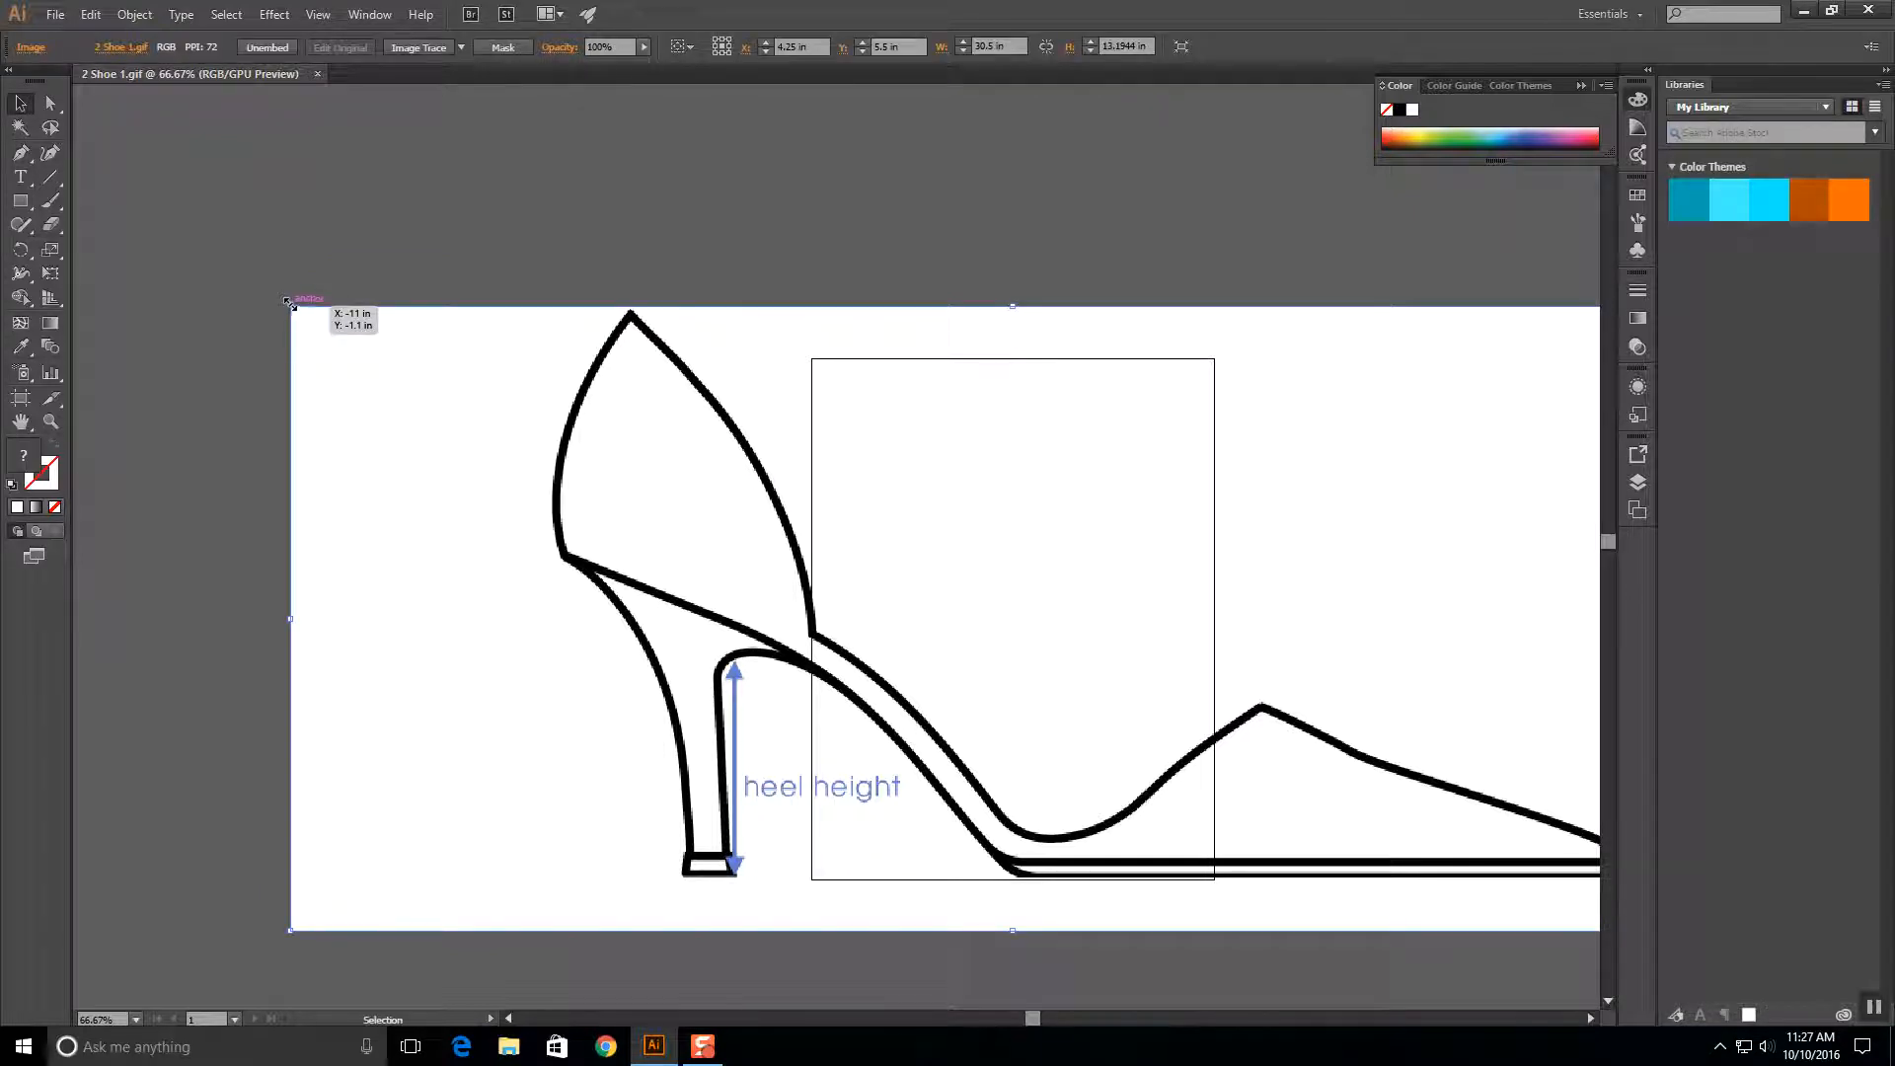
{"action": "key", "text": "shift"}
{"action": "left_click_drag", "start_coordinate": [293, 305], "coordinate": [1024, 622]}
{"action": "left_click_drag", "start_coordinate": [1104, 677], "coordinate": [740, 442]}
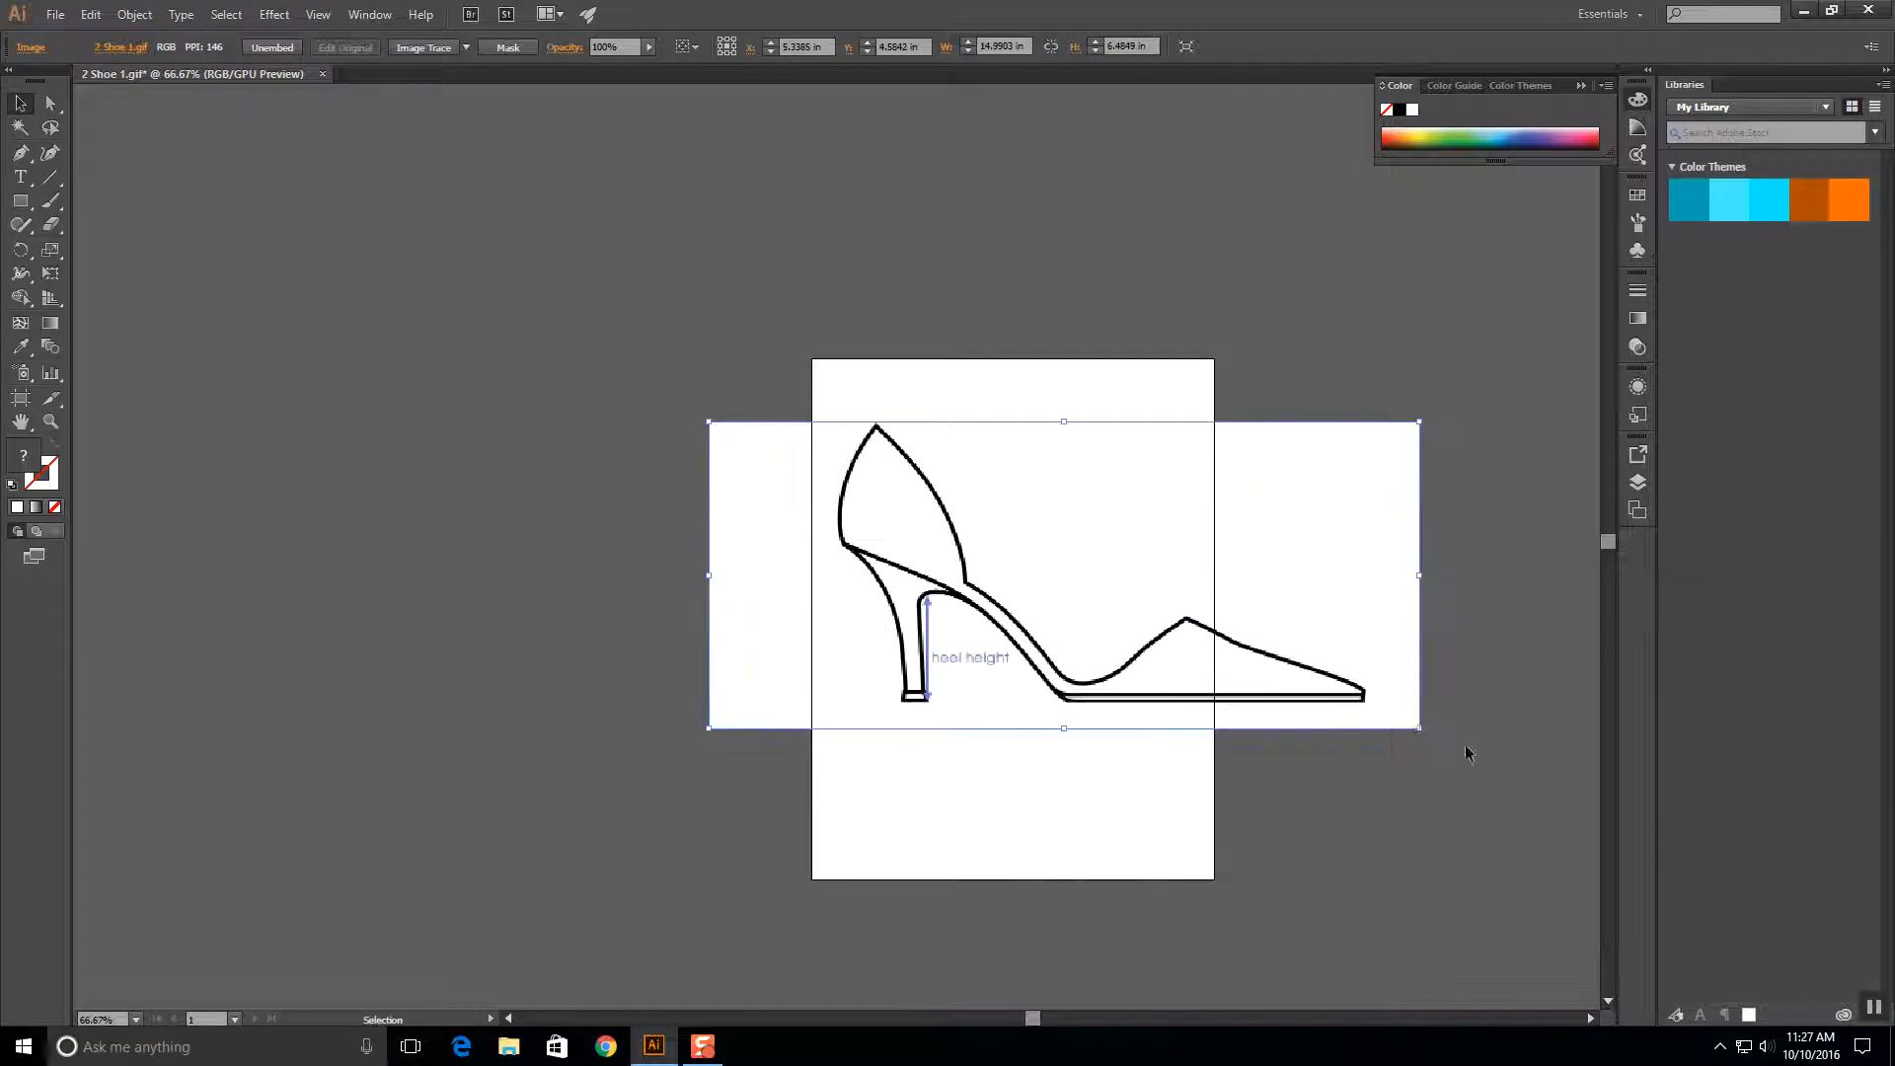
{"action": "left_click_drag", "start_coordinate": [1421, 728], "coordinate": [1180, 671]}
{"action": "left_click_drag", "start_coordinate": [920, 526], "coordinate": [1013, 538]}
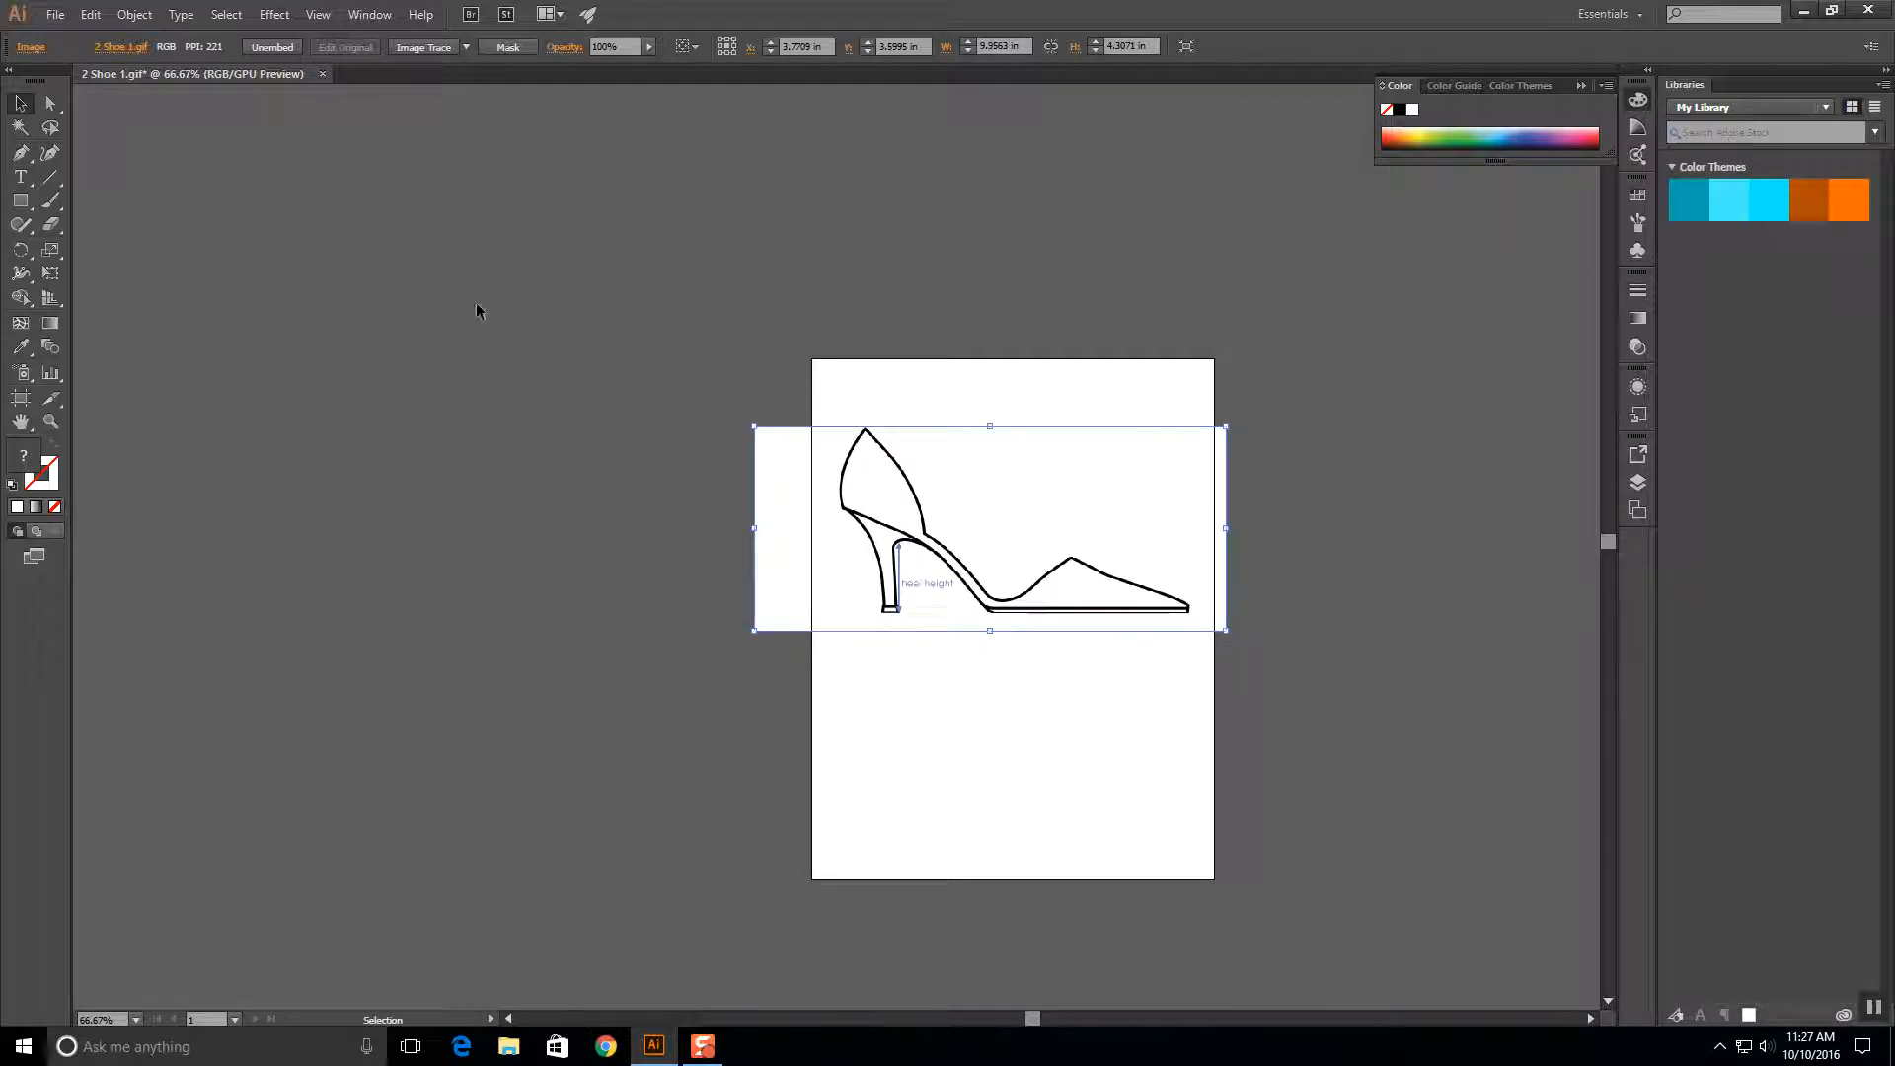
{"action": "left_click", "coordinate": [671, 310]}
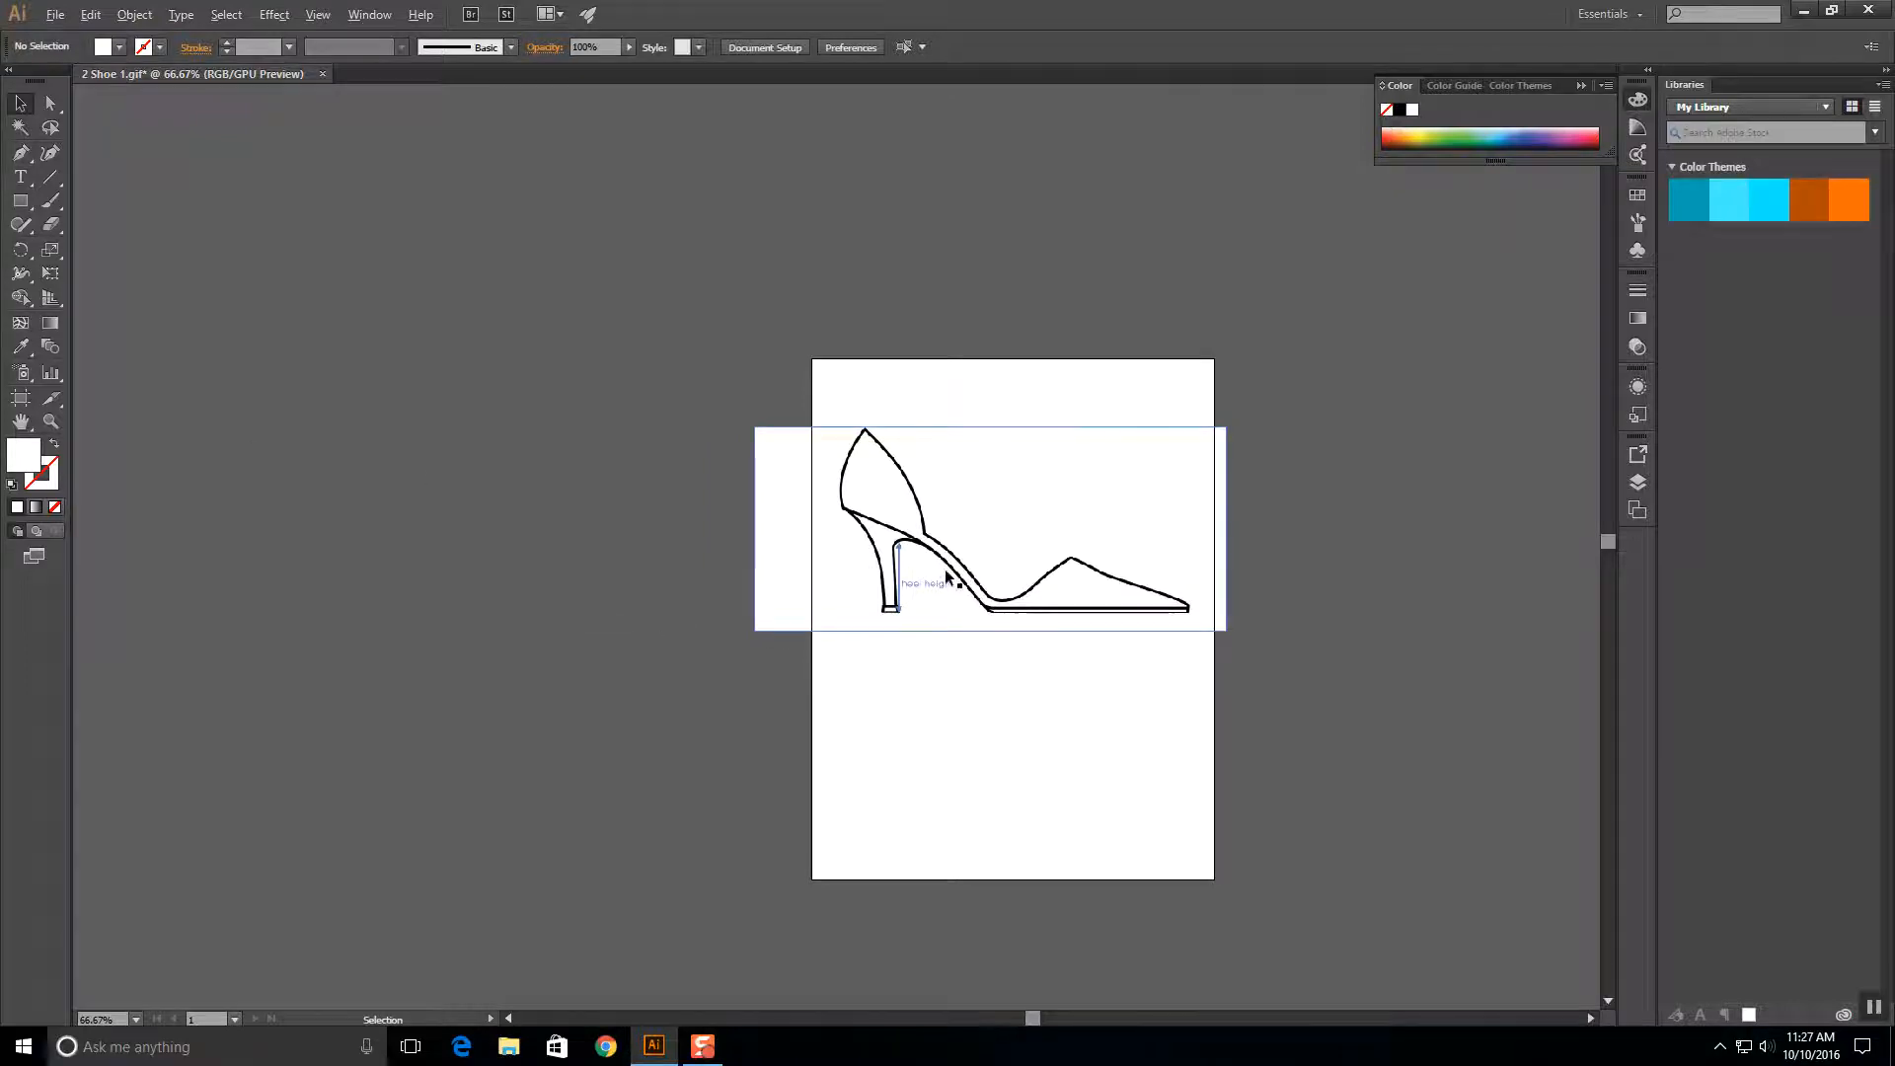
Lock Layer 1, which holds the shoe image, and dim its images to 50%.
{"action": "scroll", "coordinate": [946, 572], "scroll_direction": "up", "scroll_amount": 2}
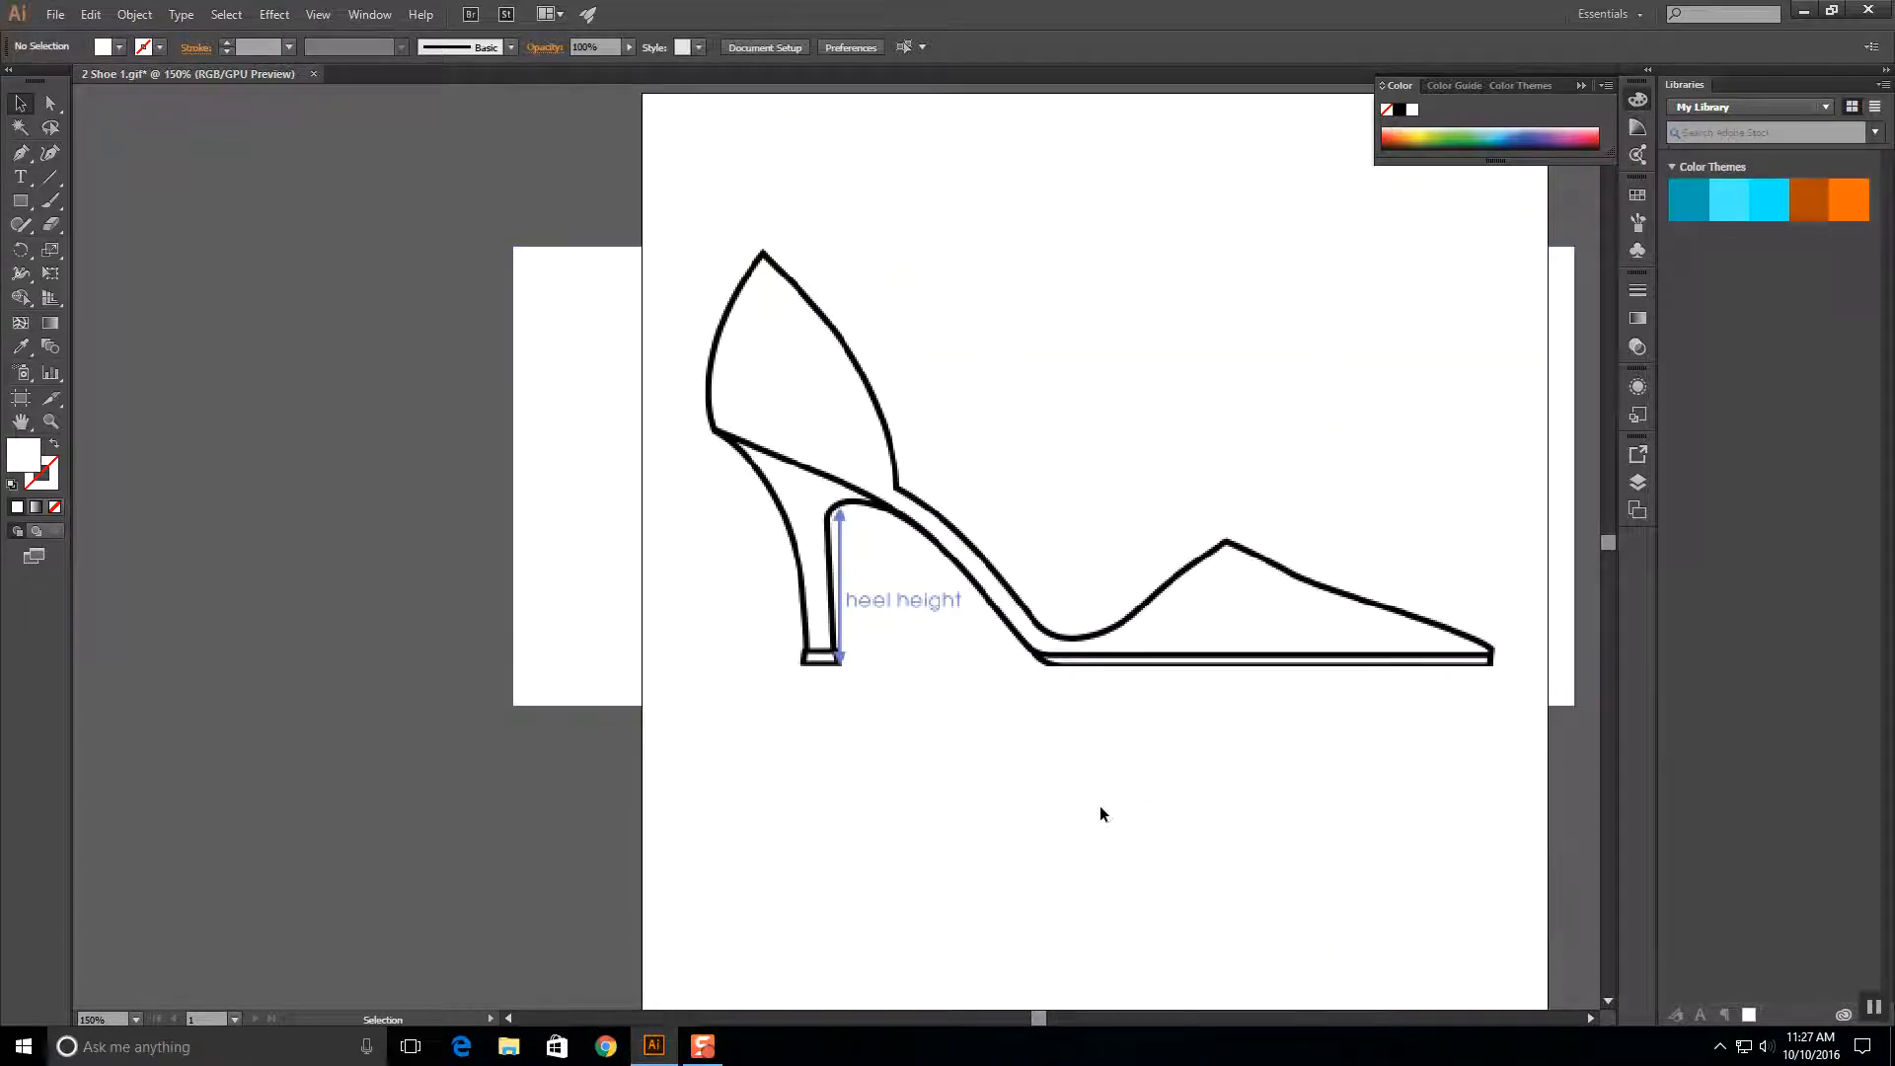
{"action": "key", "text": "space"}
{"action": "left_click_drag", "start_coordinate": [1233, 787], "coordinate": [1019, 813]}
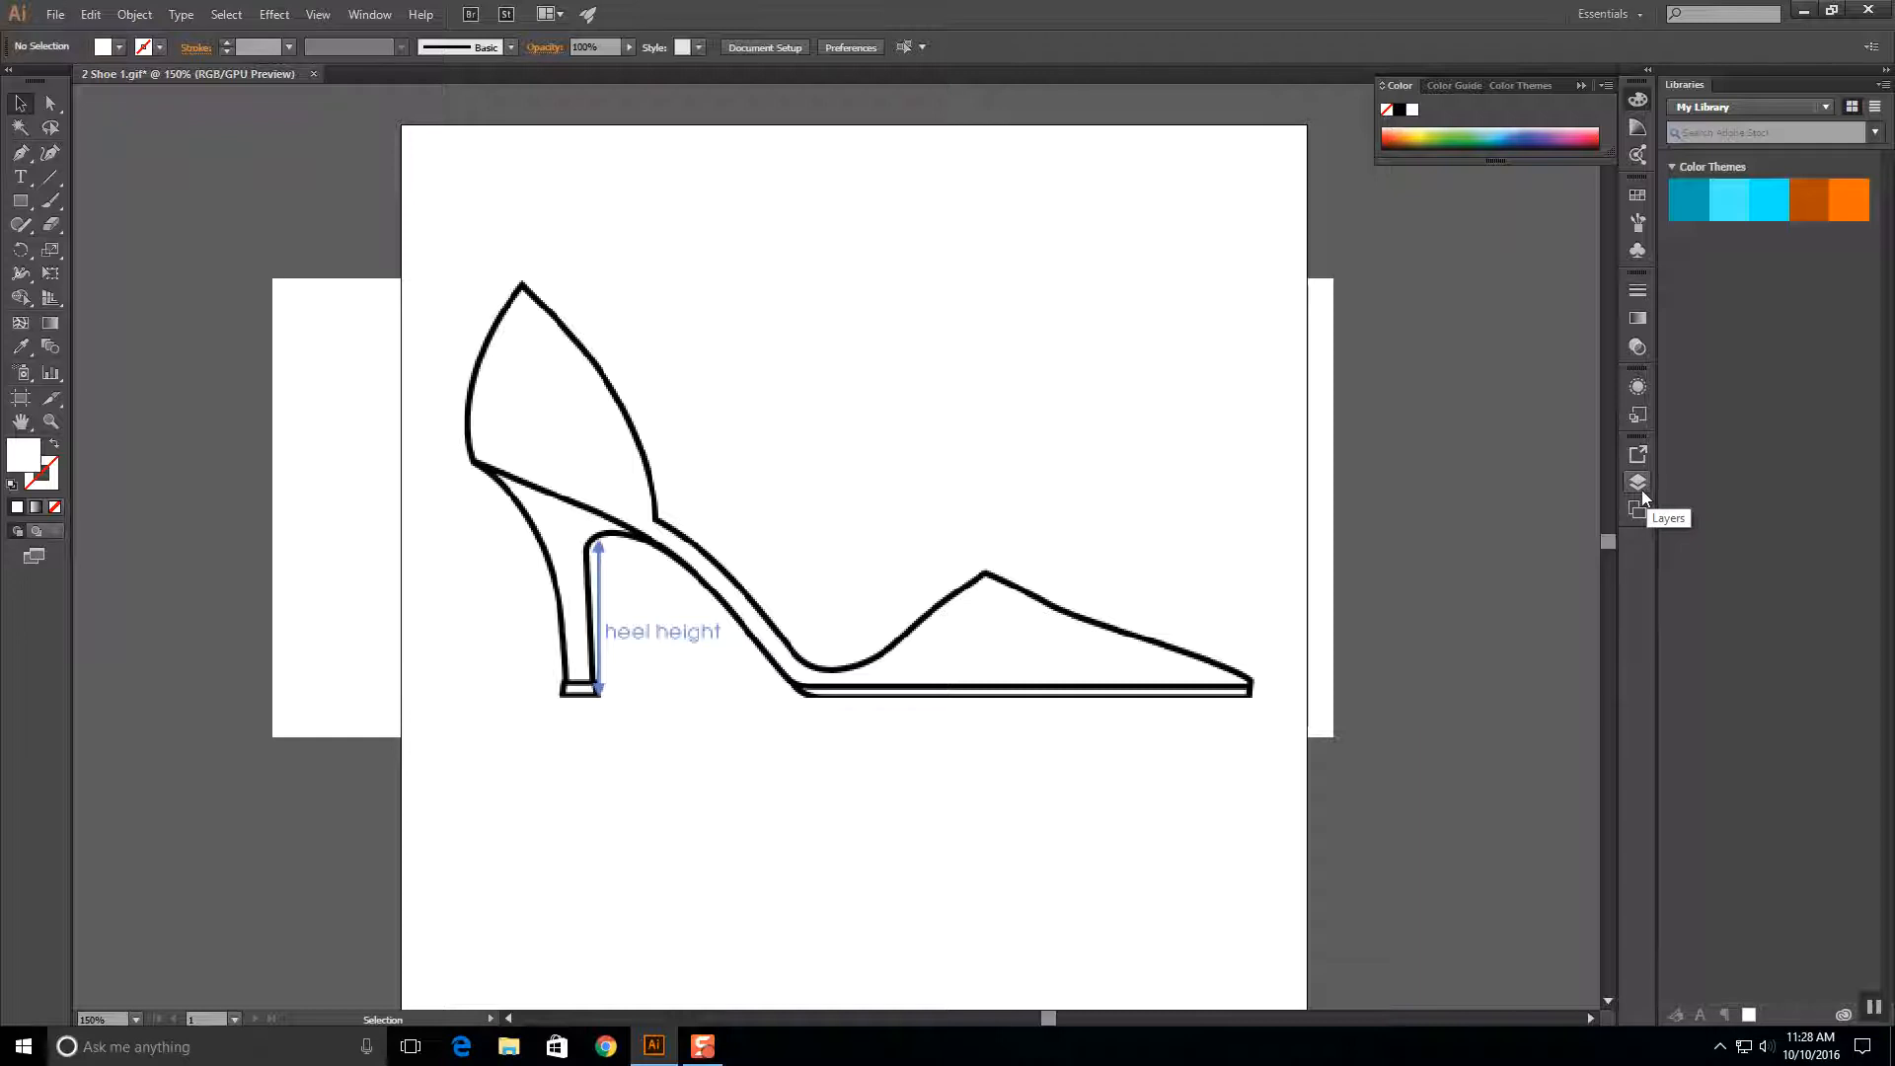
{"action": "left_click", "coordinate": [371, 14]}
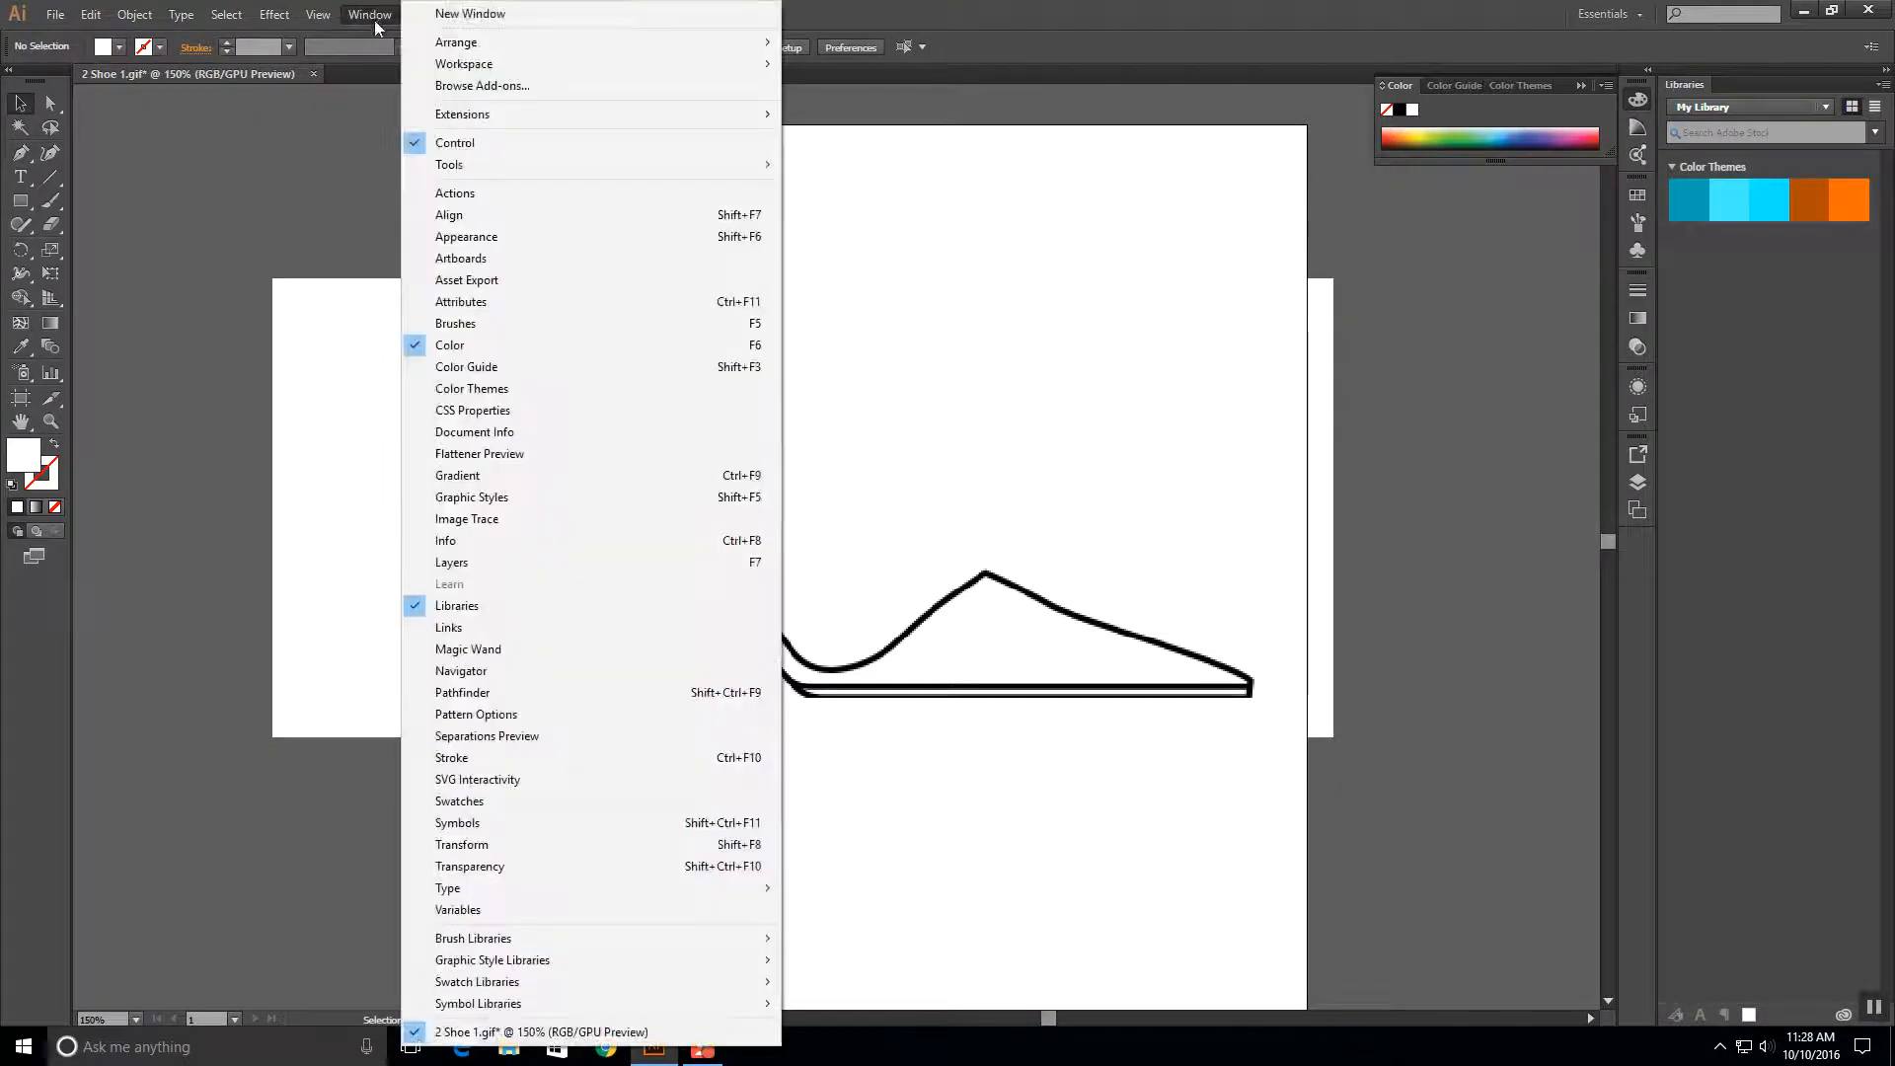
{"action": "left_click", "coordinate": [536, 562]}
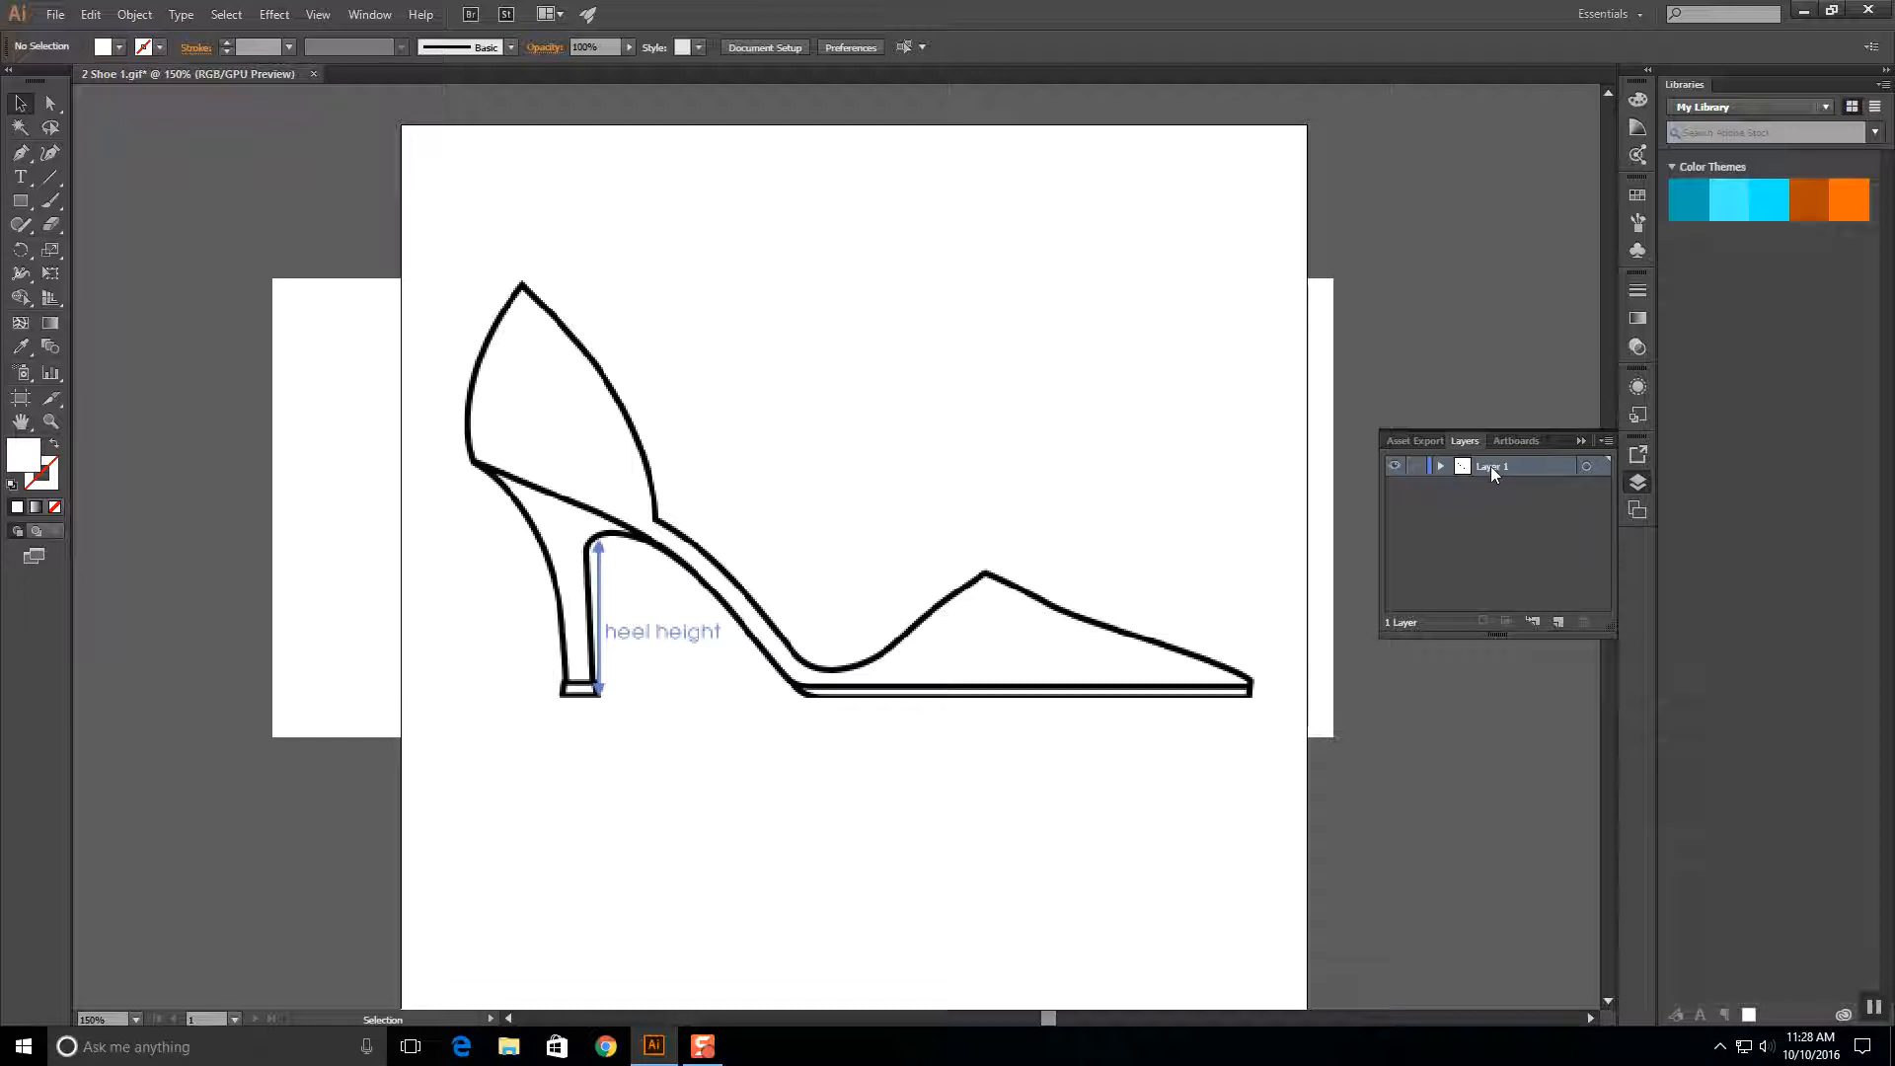
{"action": "double_click", "coordinate": [1543, 465]}
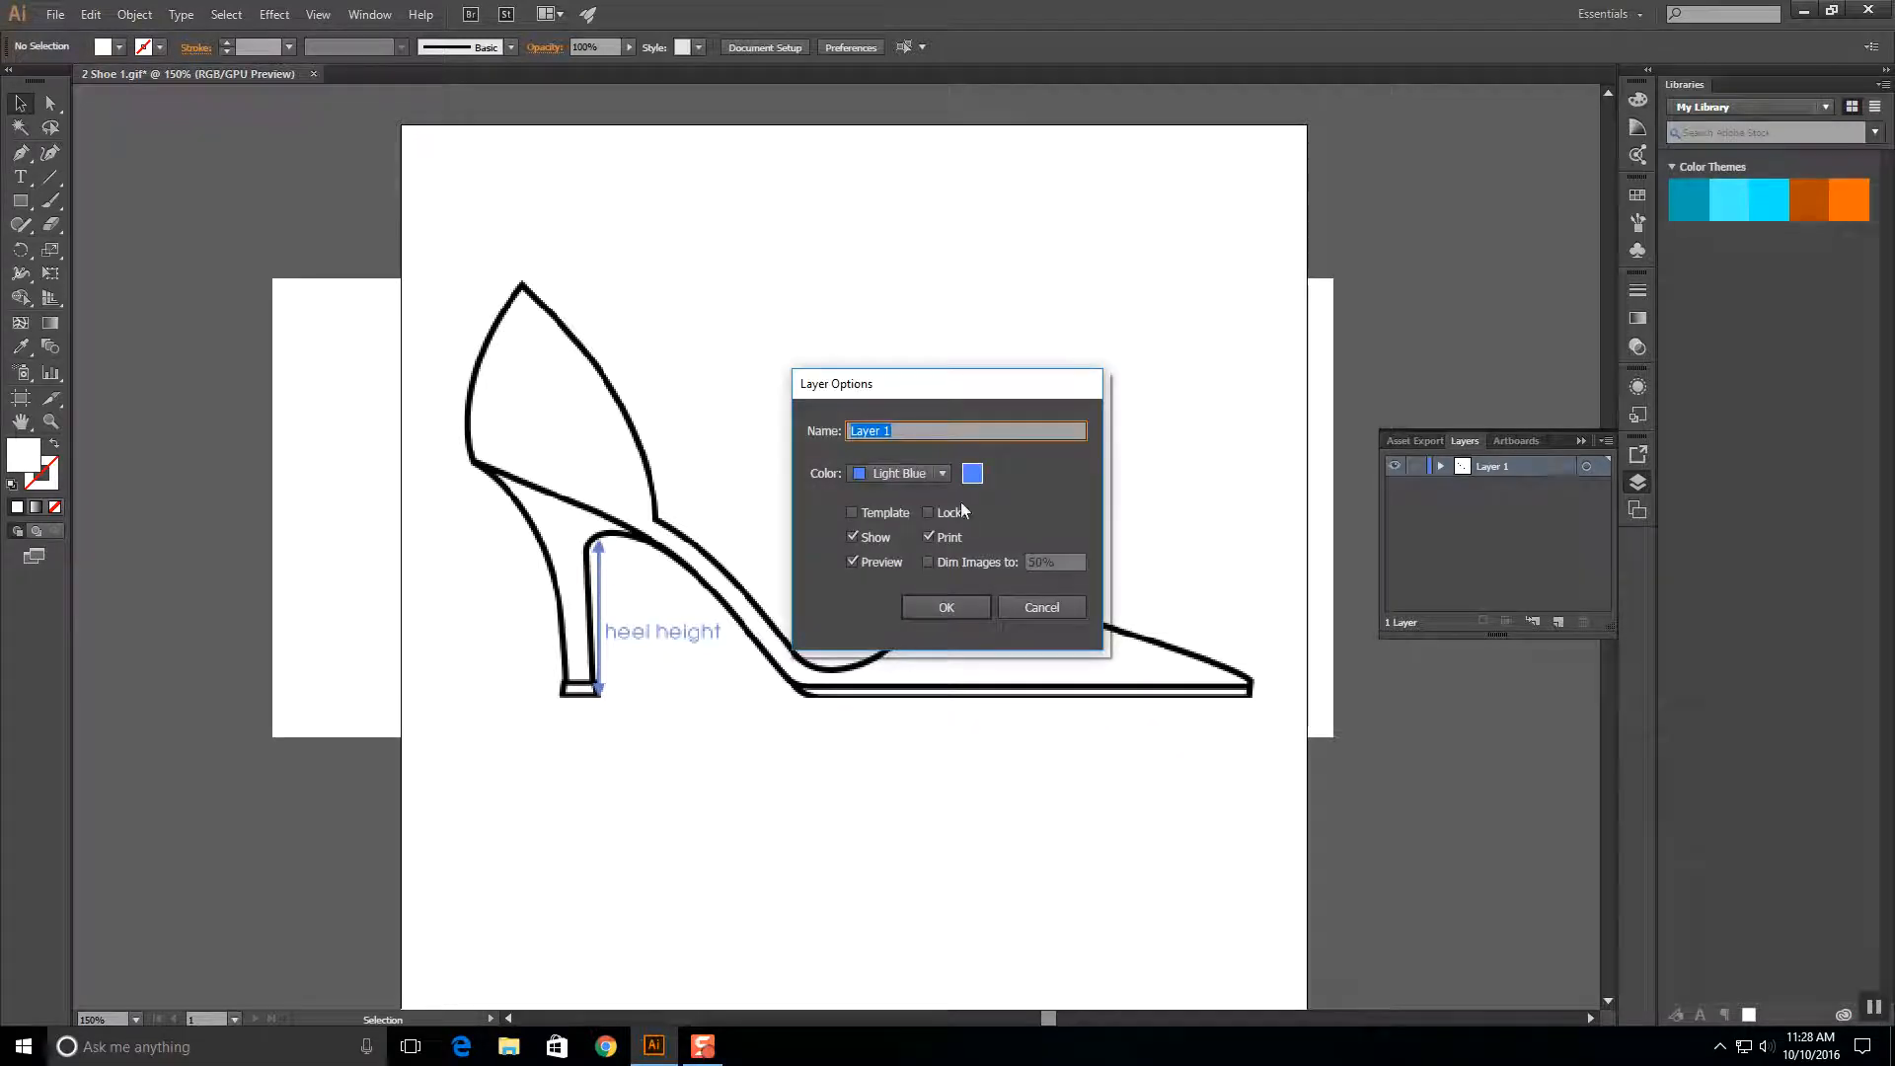
{"action": "left_click", "coordinate": [930, 509]}
{"action": "left_click", "coordinate": [928, 562]}
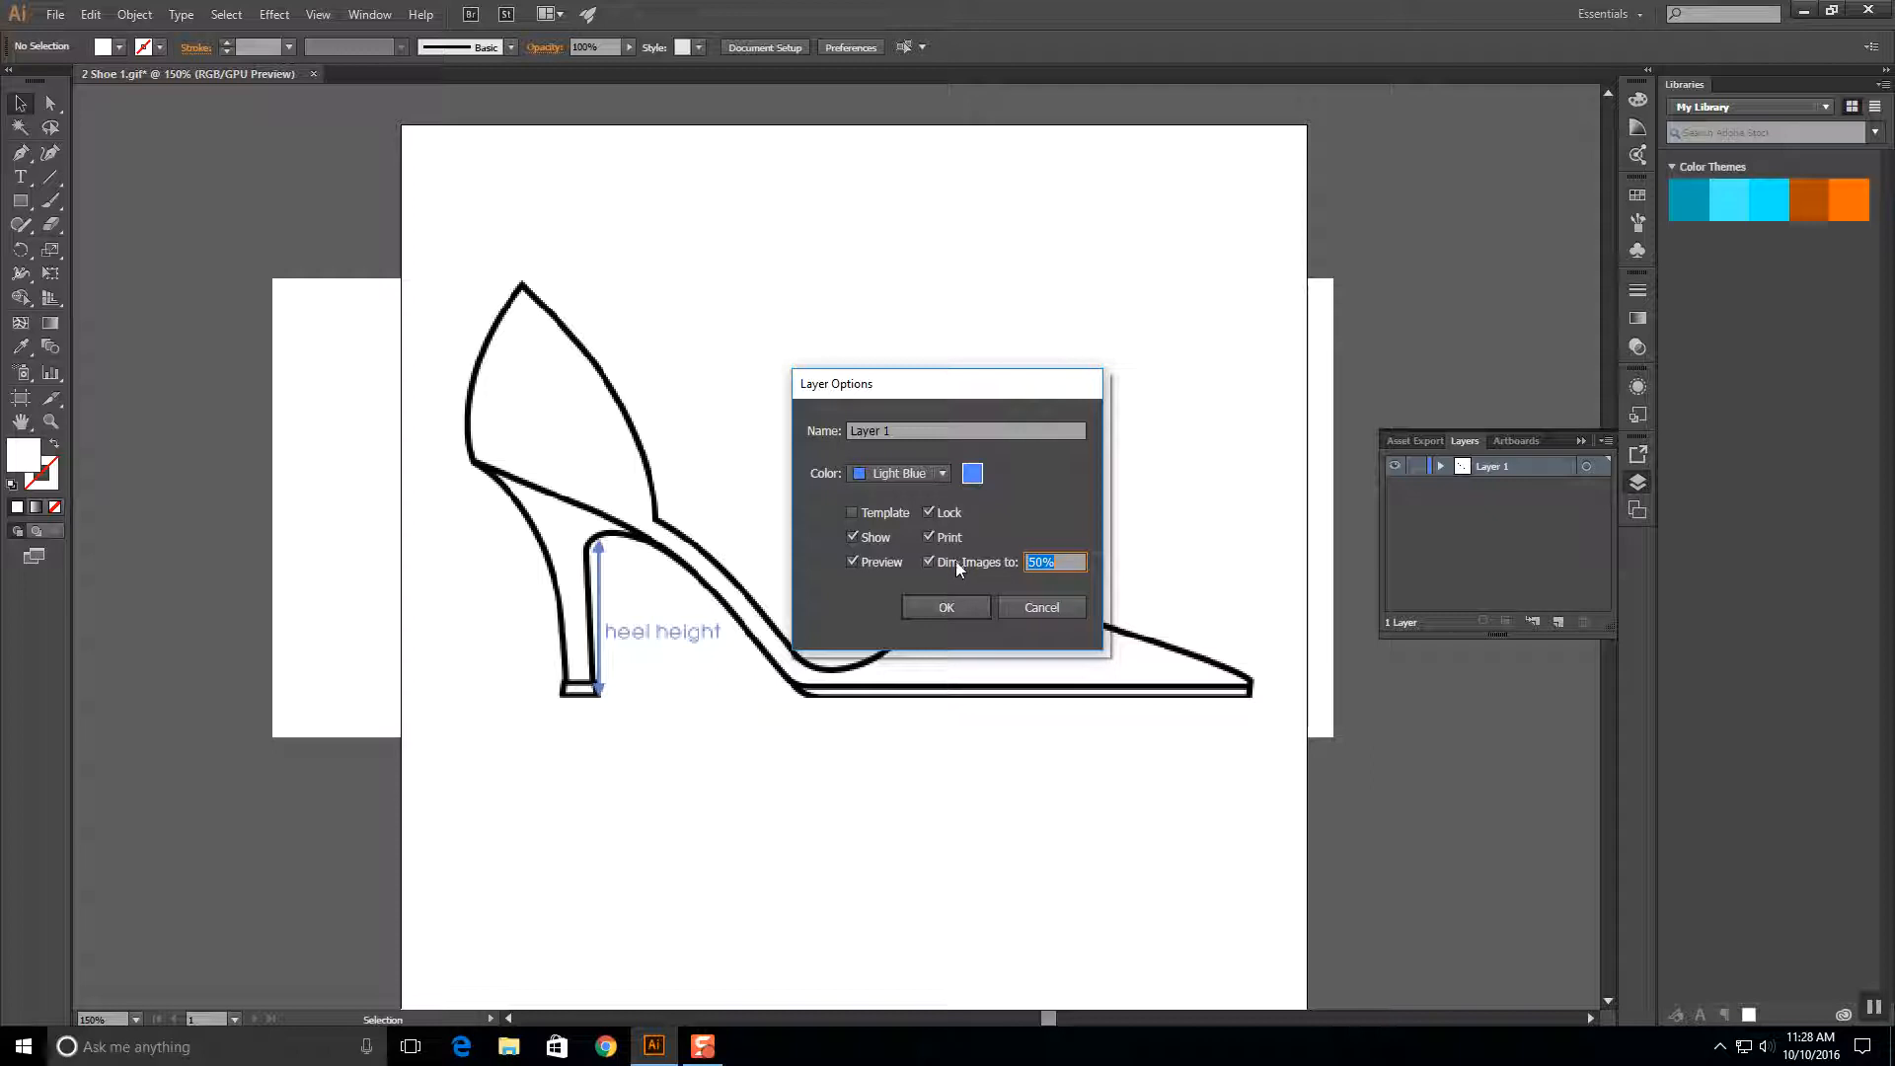
{"action": "left_click", "coordinate": [948, 607]}
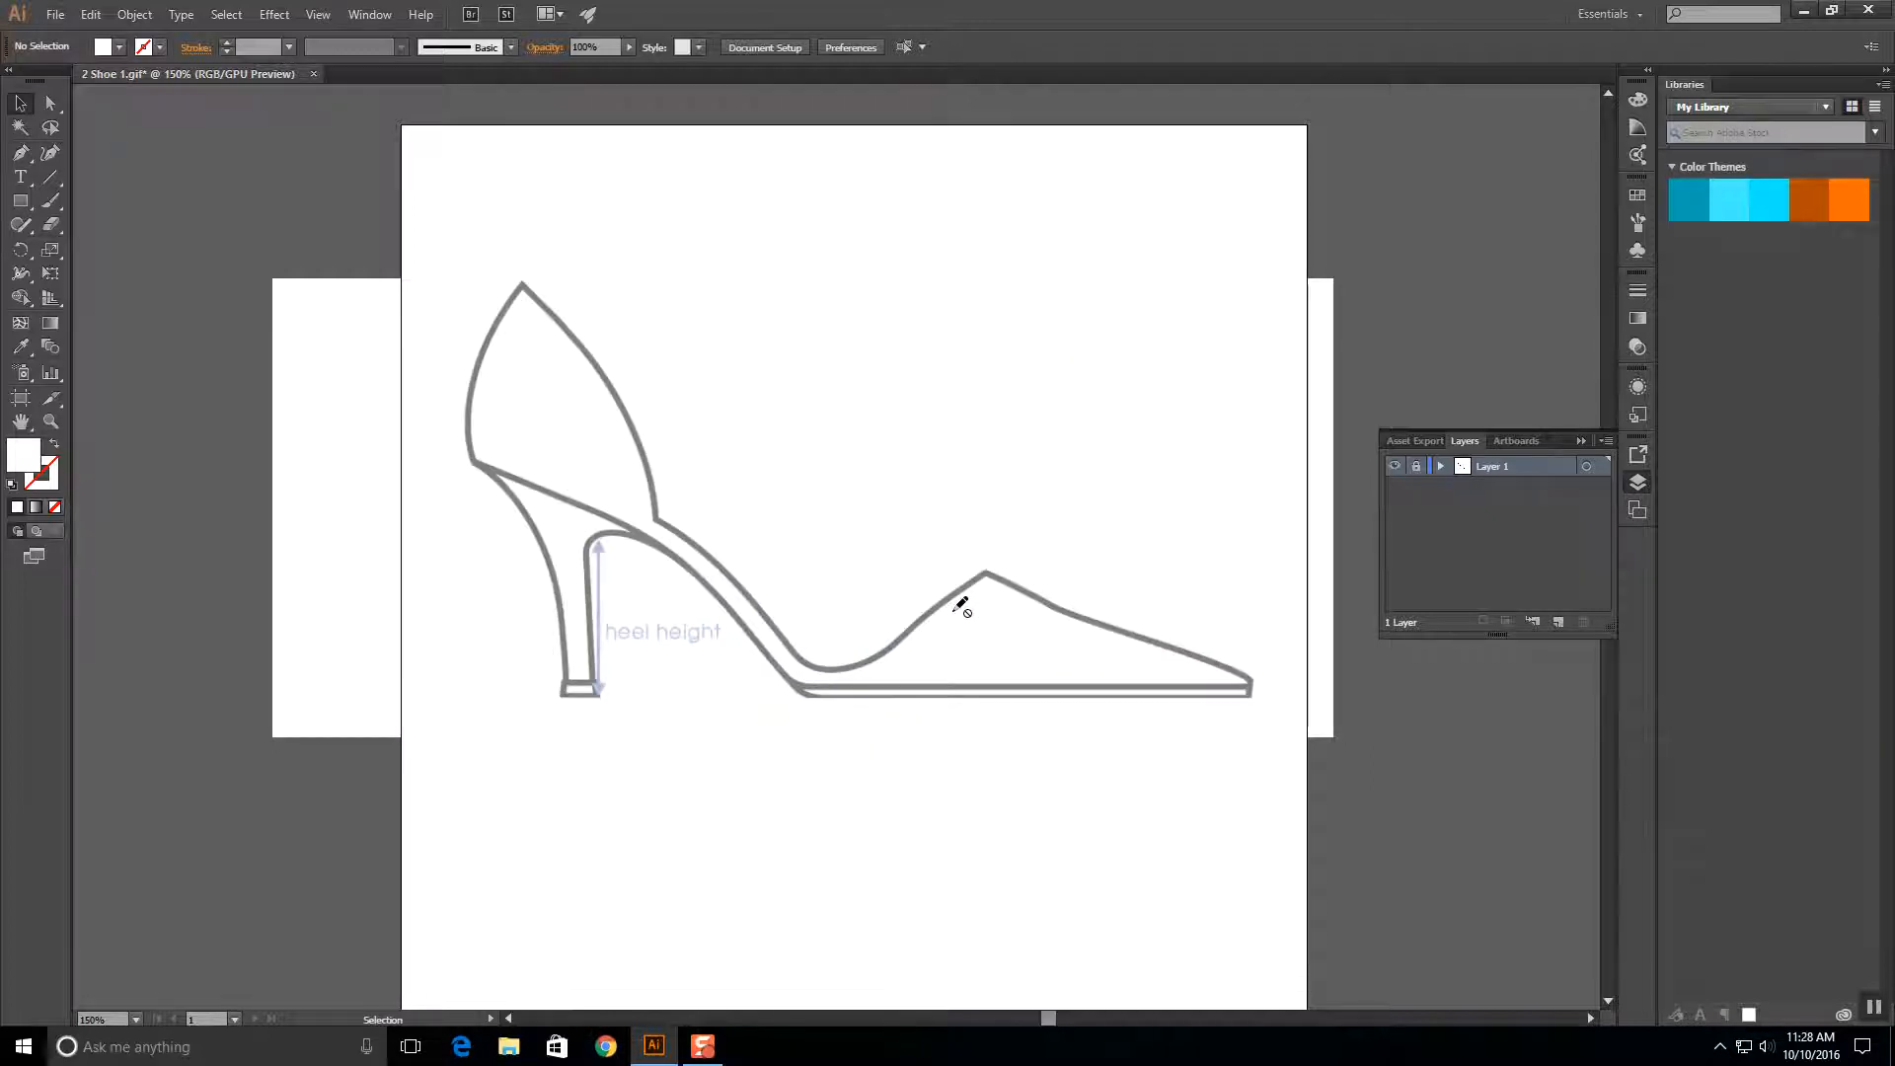
Create a new layer above the locked image layer and activate the Pen tool.
{"action": "left_click", "coordinate": [1558, 622]}
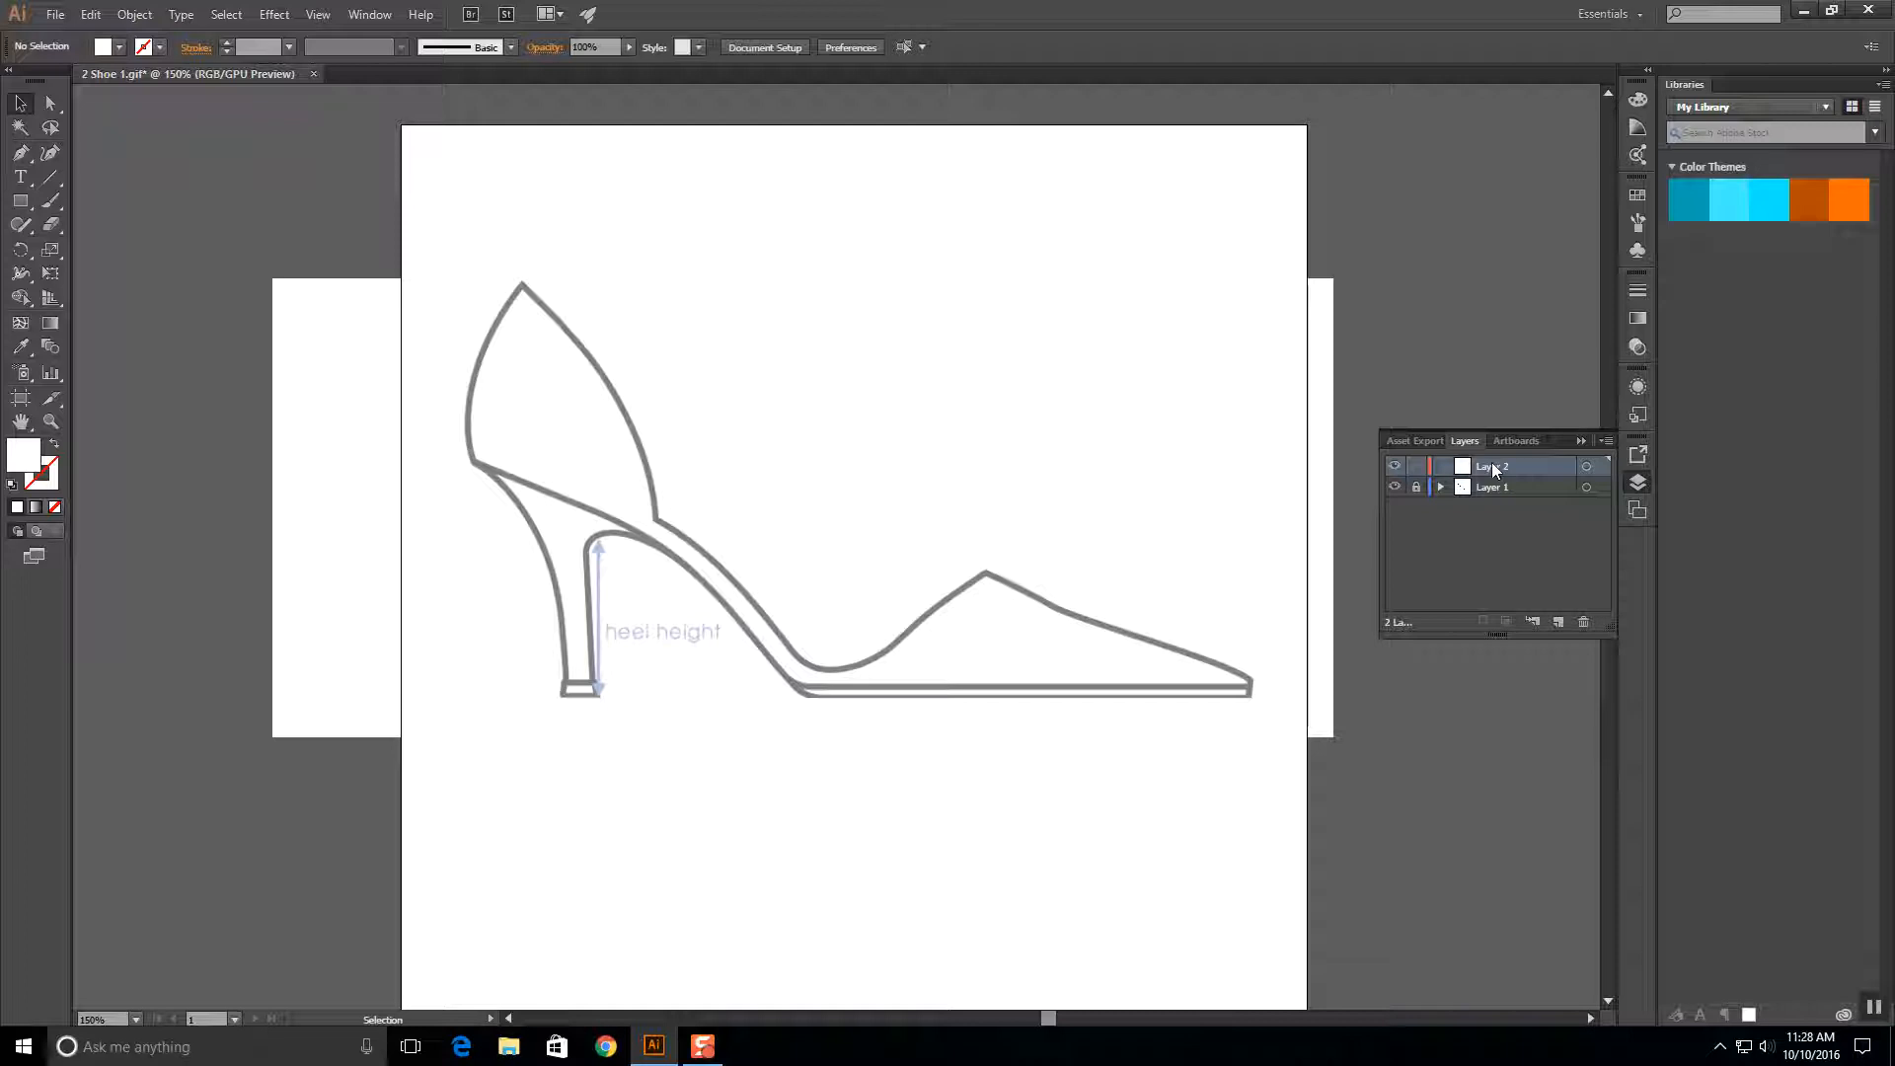
{"action": "left_click", "coordinate": [19, 156]}
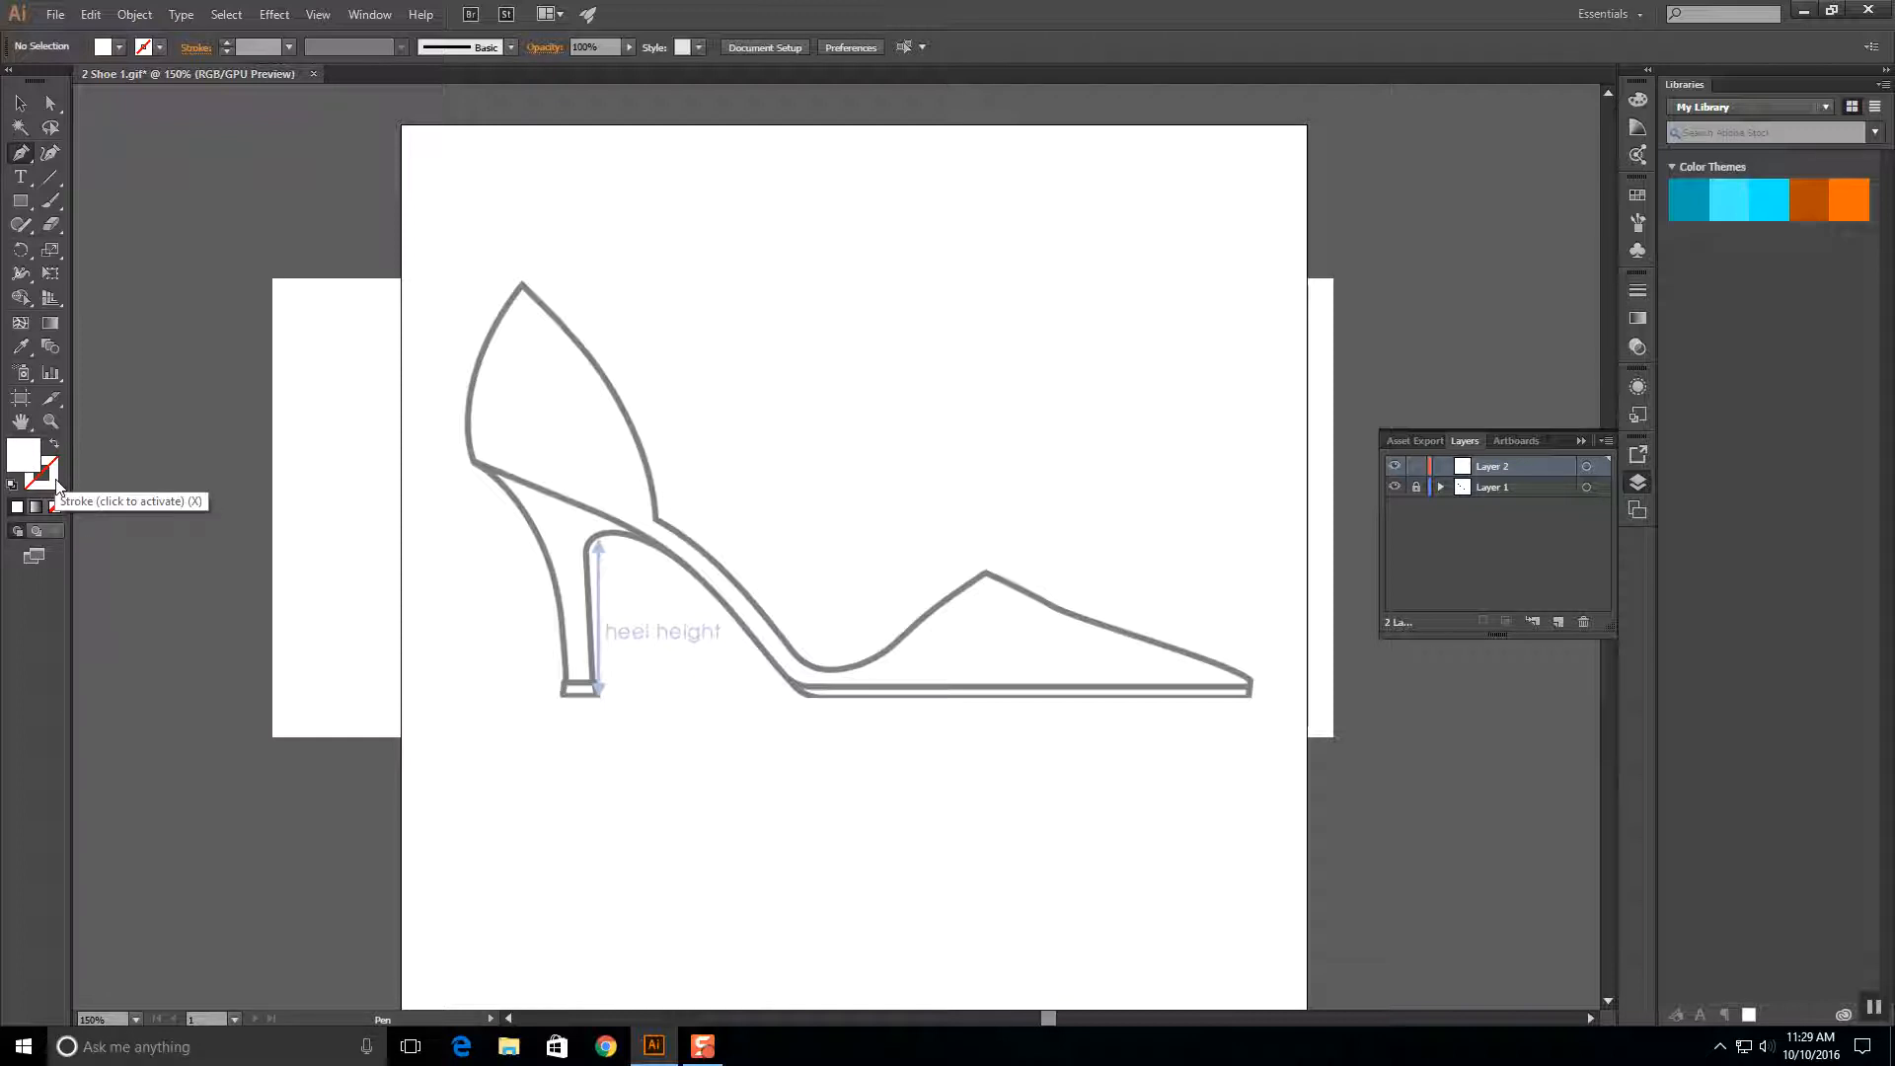
{"action": "left_click", "coordinate": [468, 486]}
{"action": "left_click_drag", "start_coordinate": [570, 299], "coordinate": [756, 404]}
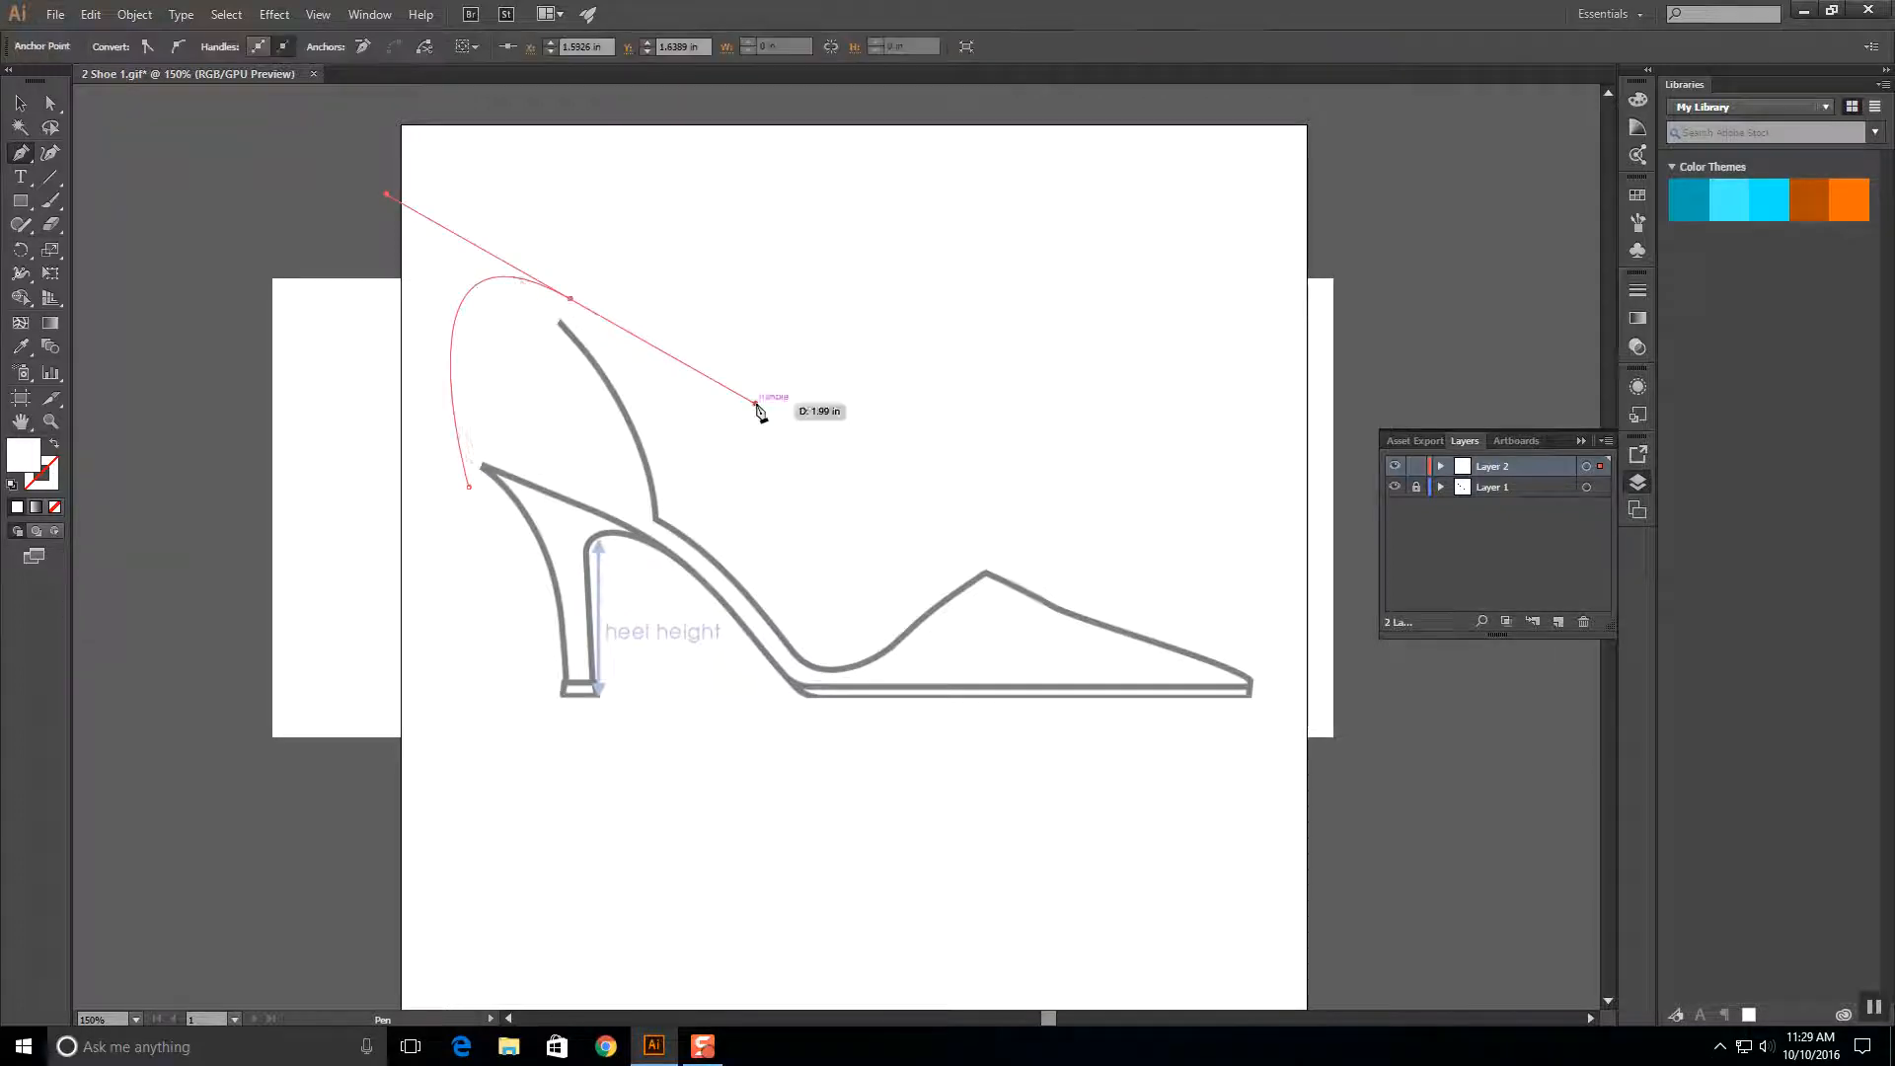
{"action": "left_click_drag", "start_coordinate": [678, 497], "coordinate": [553, 541]}
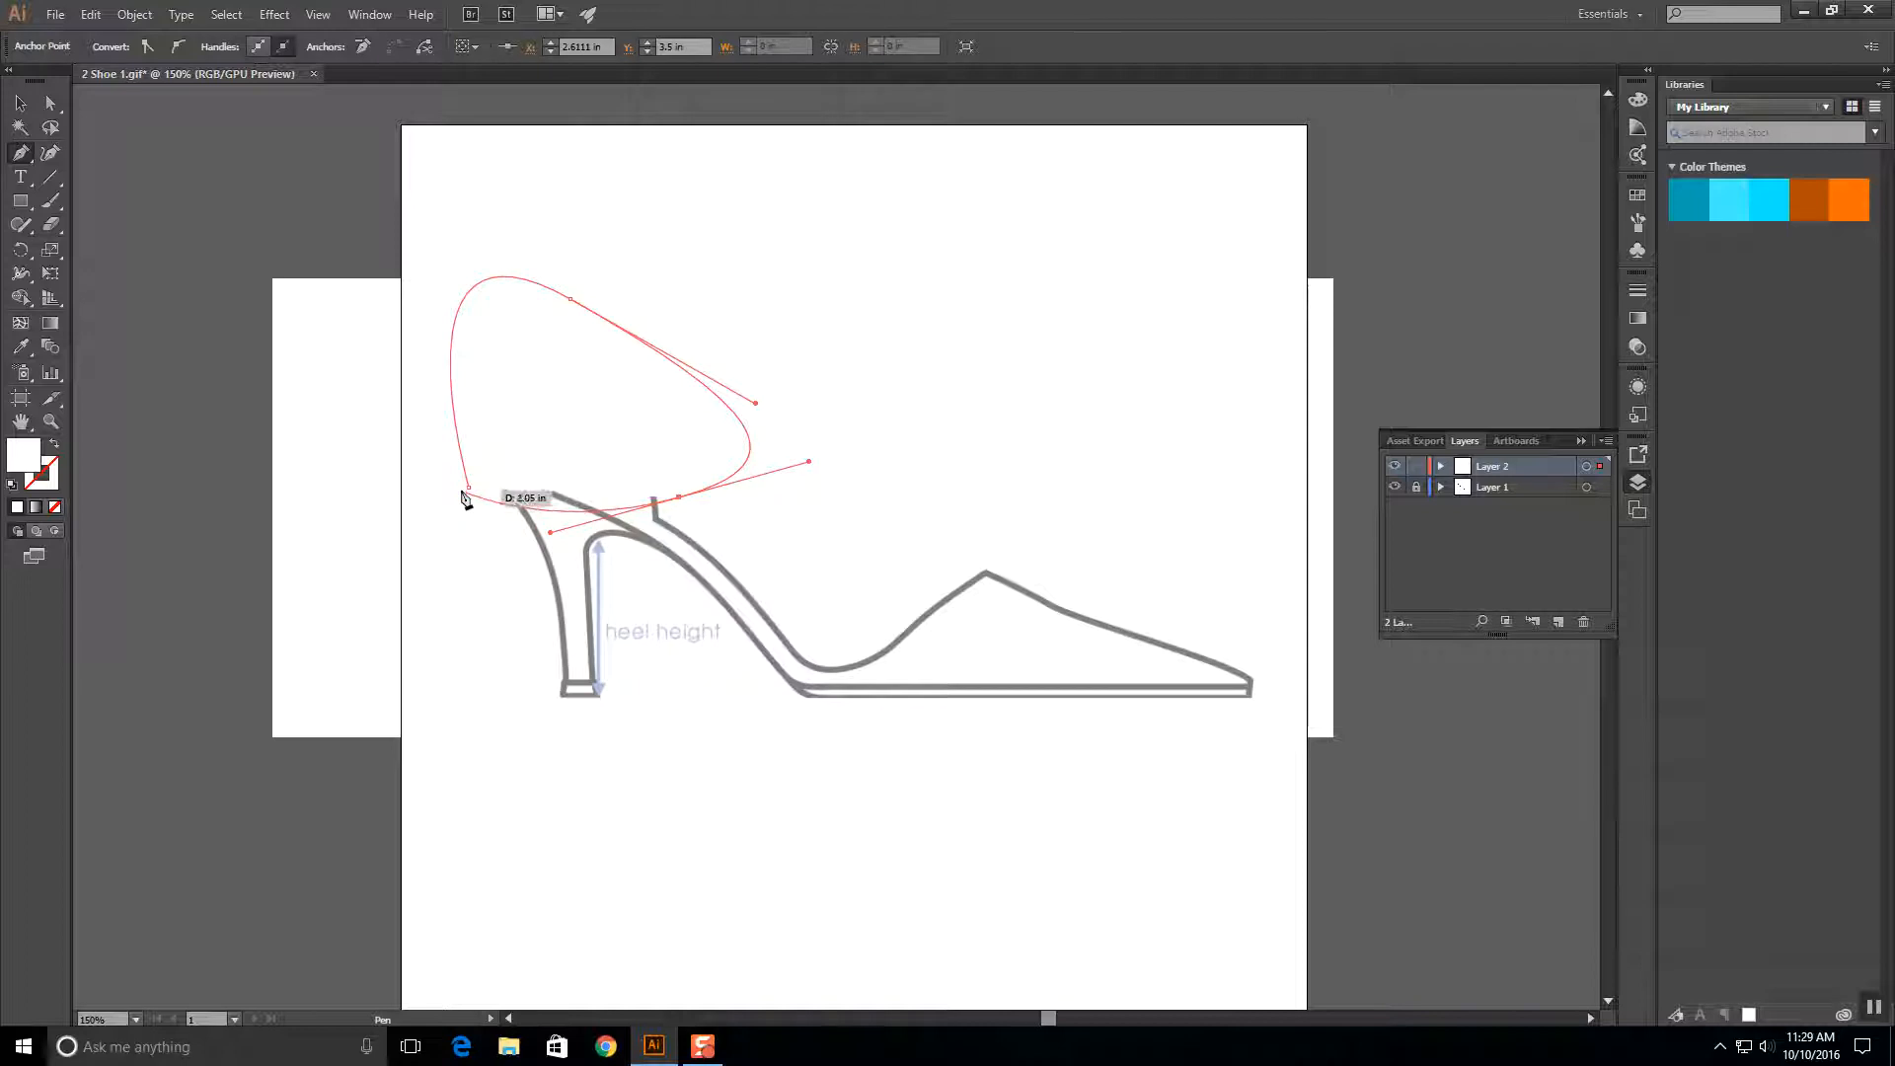
{"action": "key", "text": "ctrl+z"}
{"action": "key", "text": "ctrl+z"}
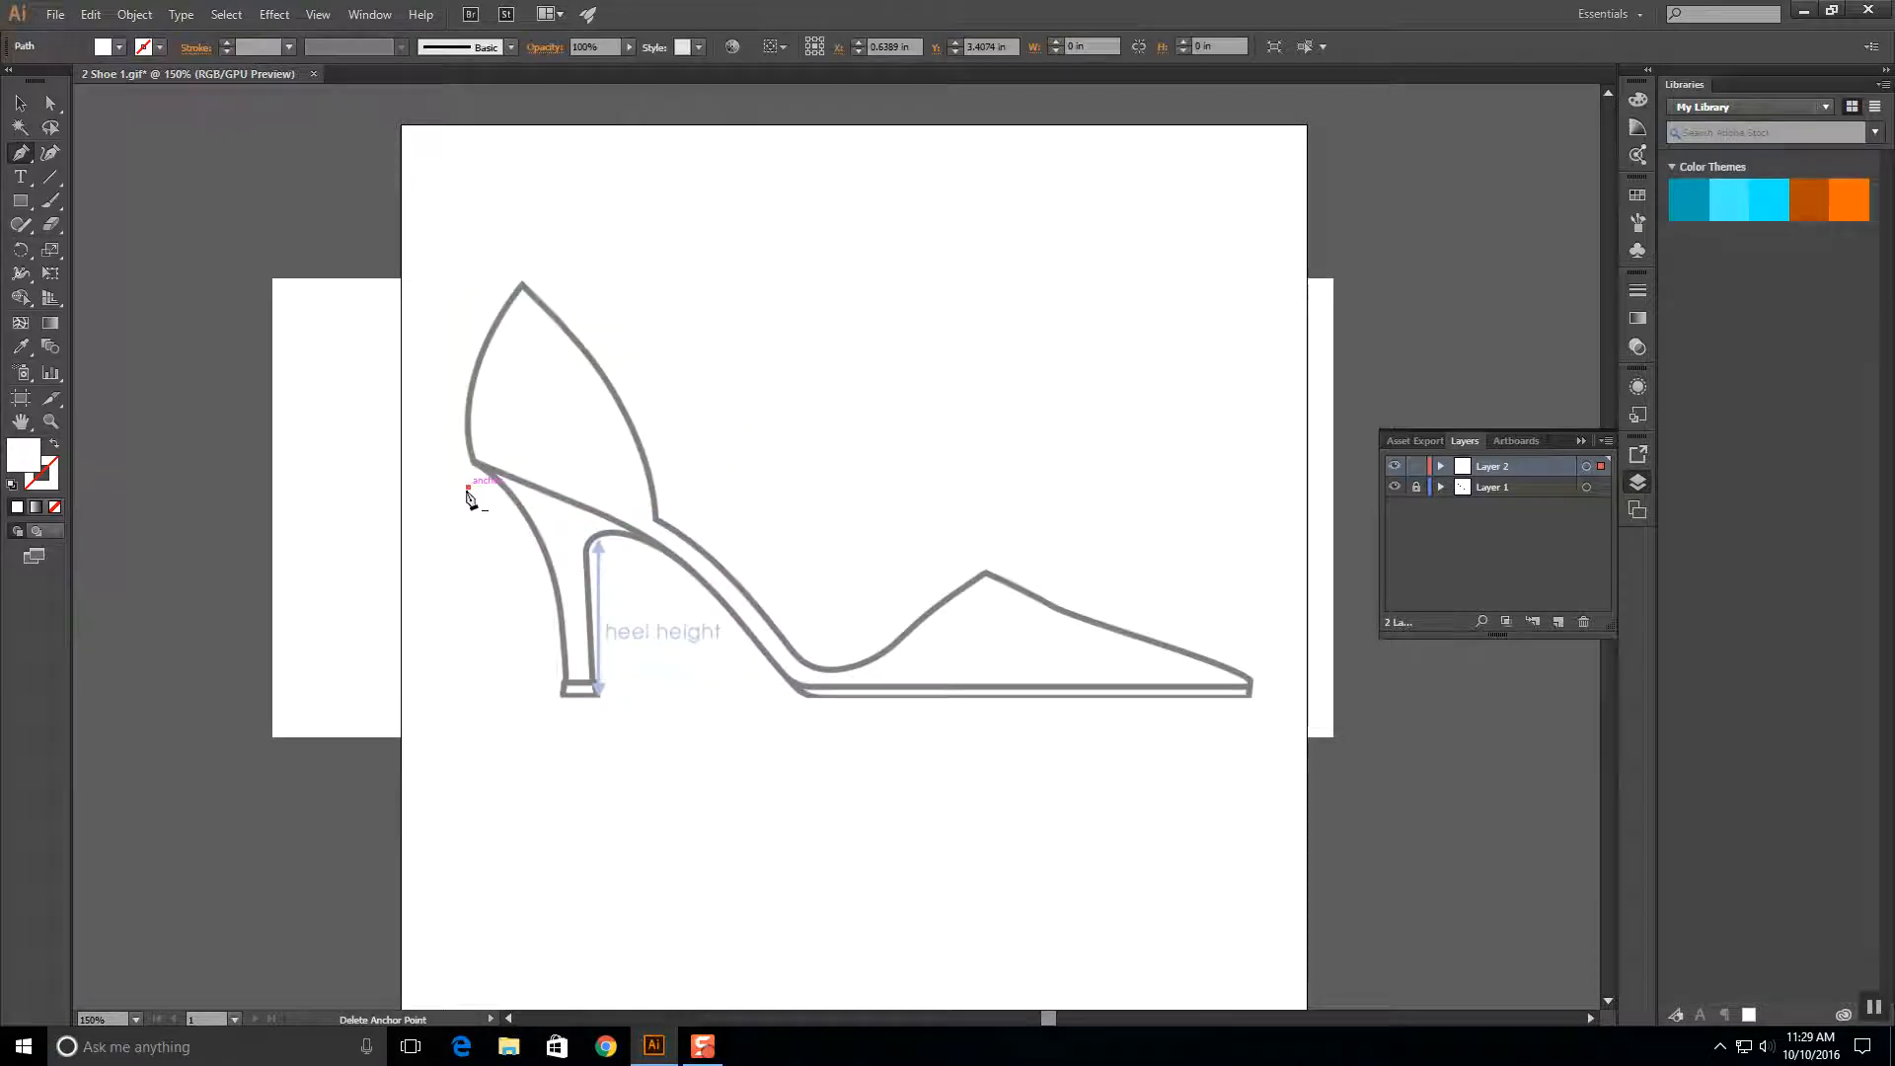
{"action": "key", "text": "ctrl+z"}
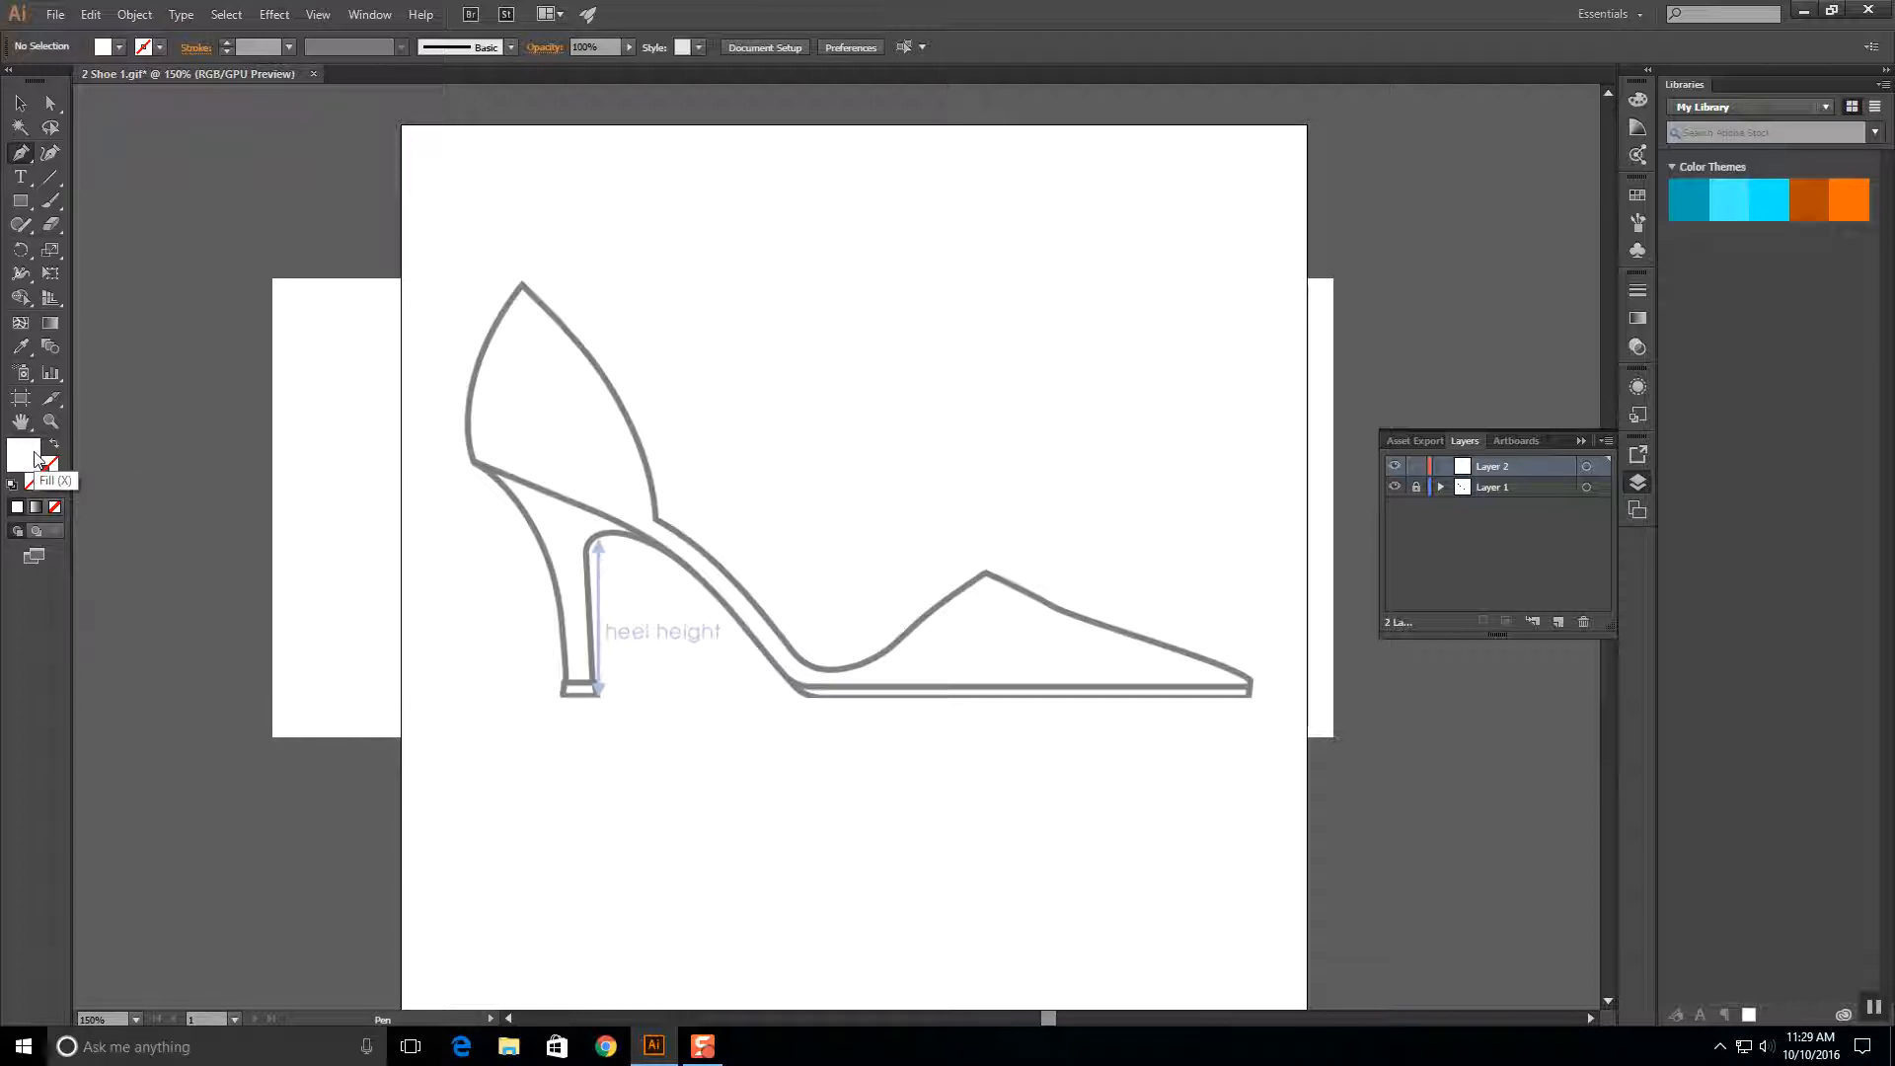
Set the fill to none and the stroke to a bright red for the tracing path.
{"action": "left_click", "coordinate": [57, 507]}
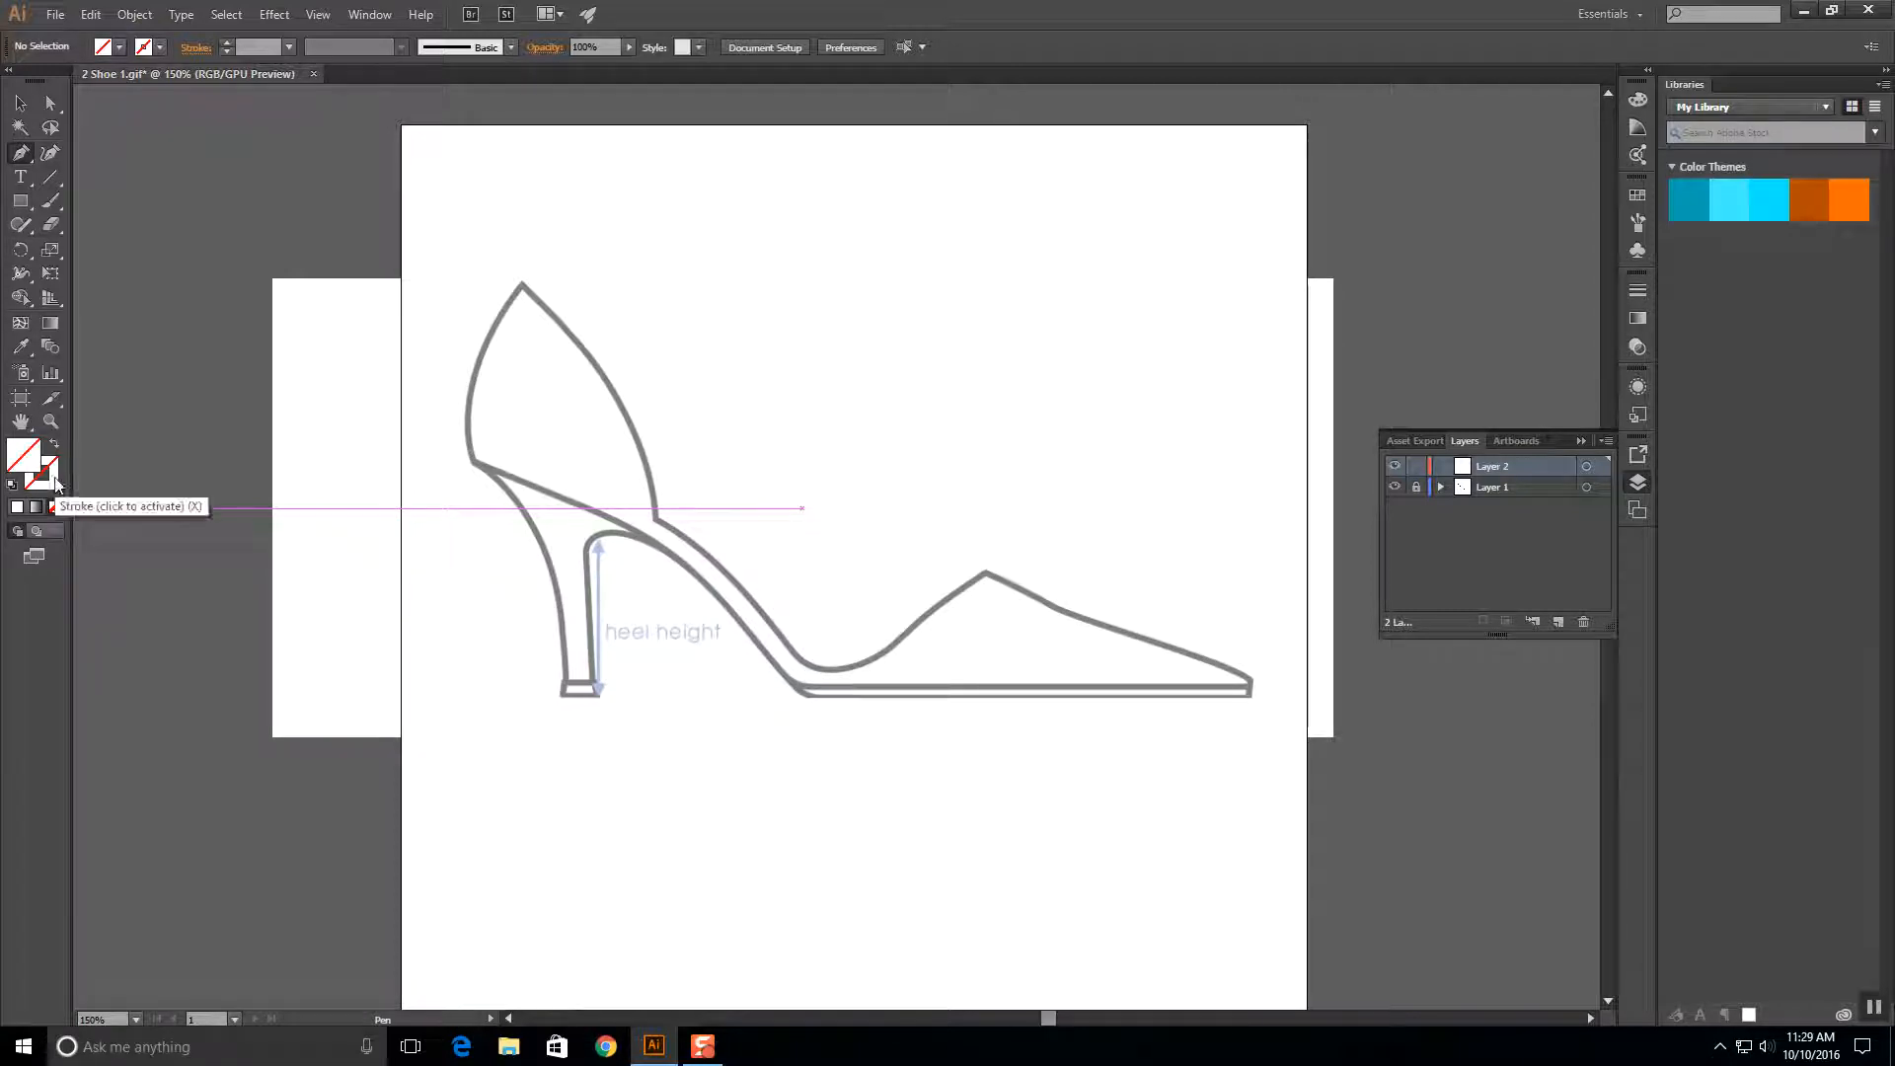
{"action": "left_click", "coordinate": [55, 479]}
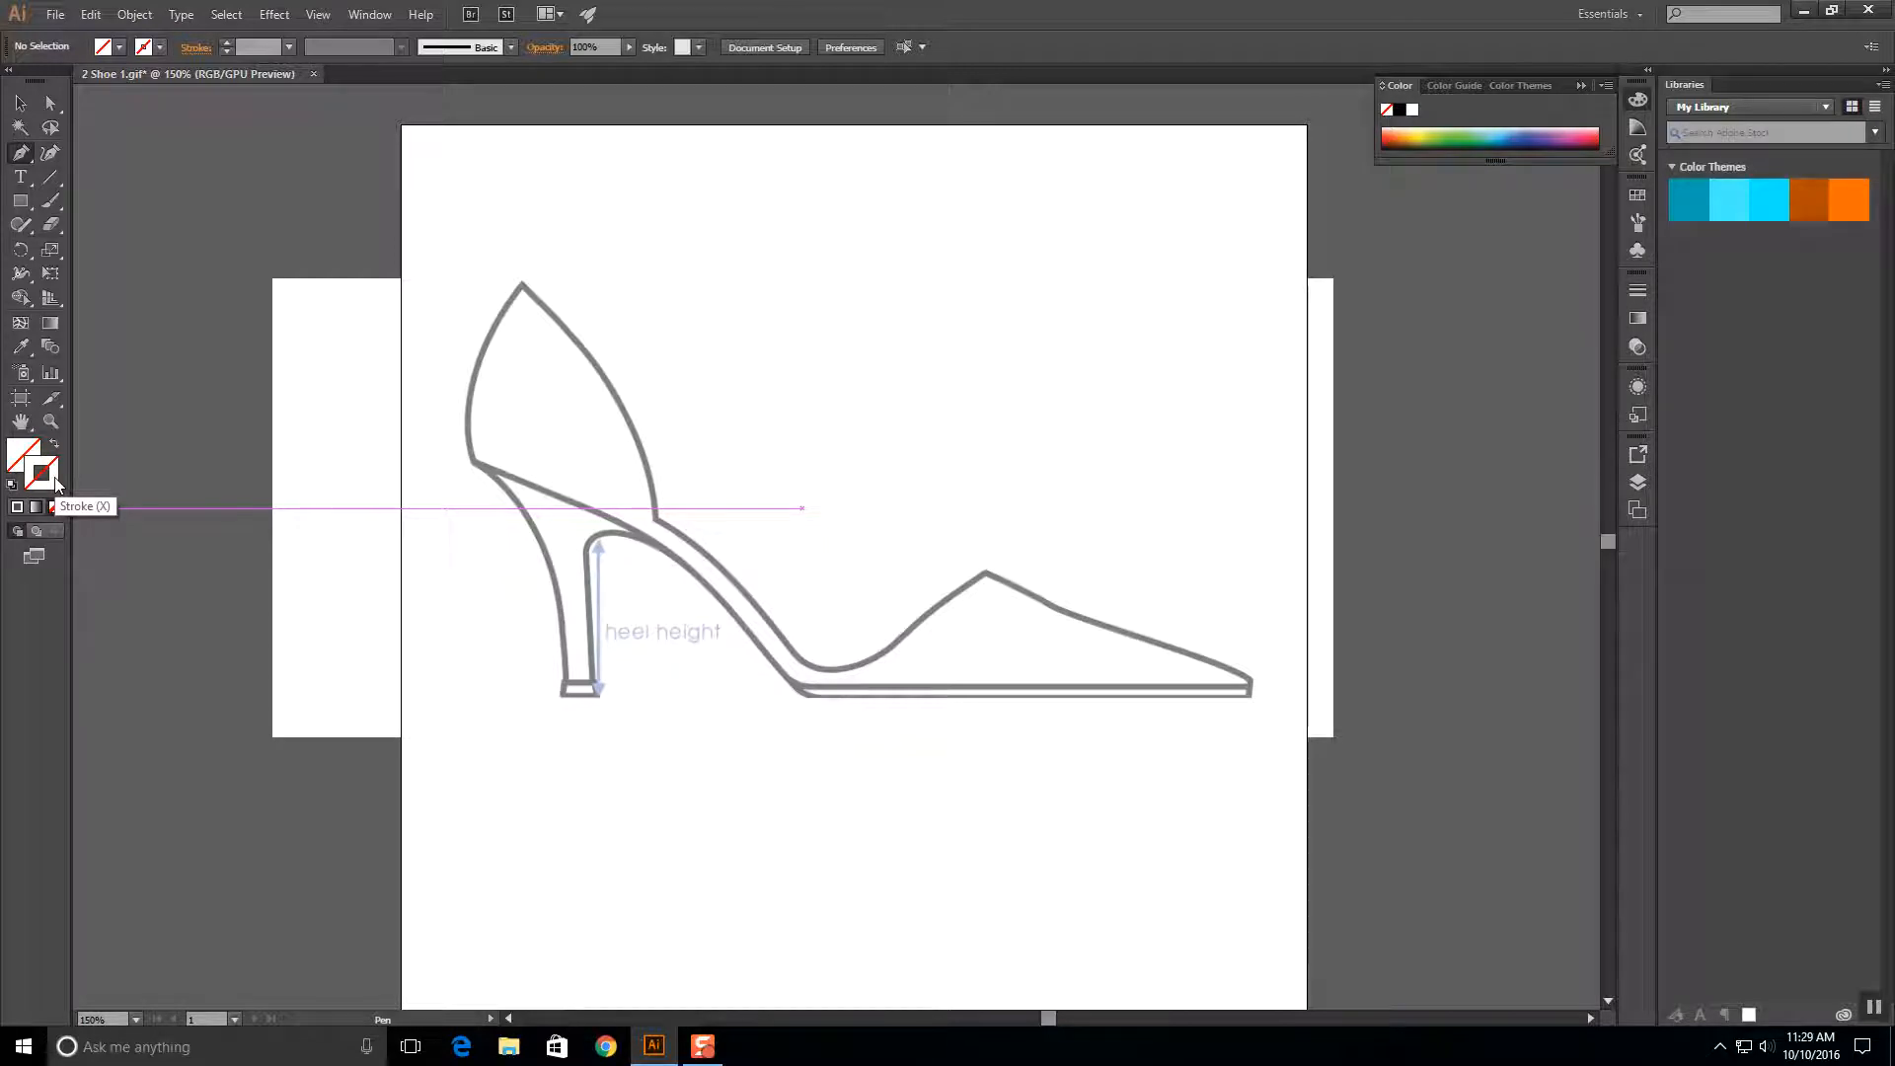
{"action": "double_click", "coordinate": [56, 477]}
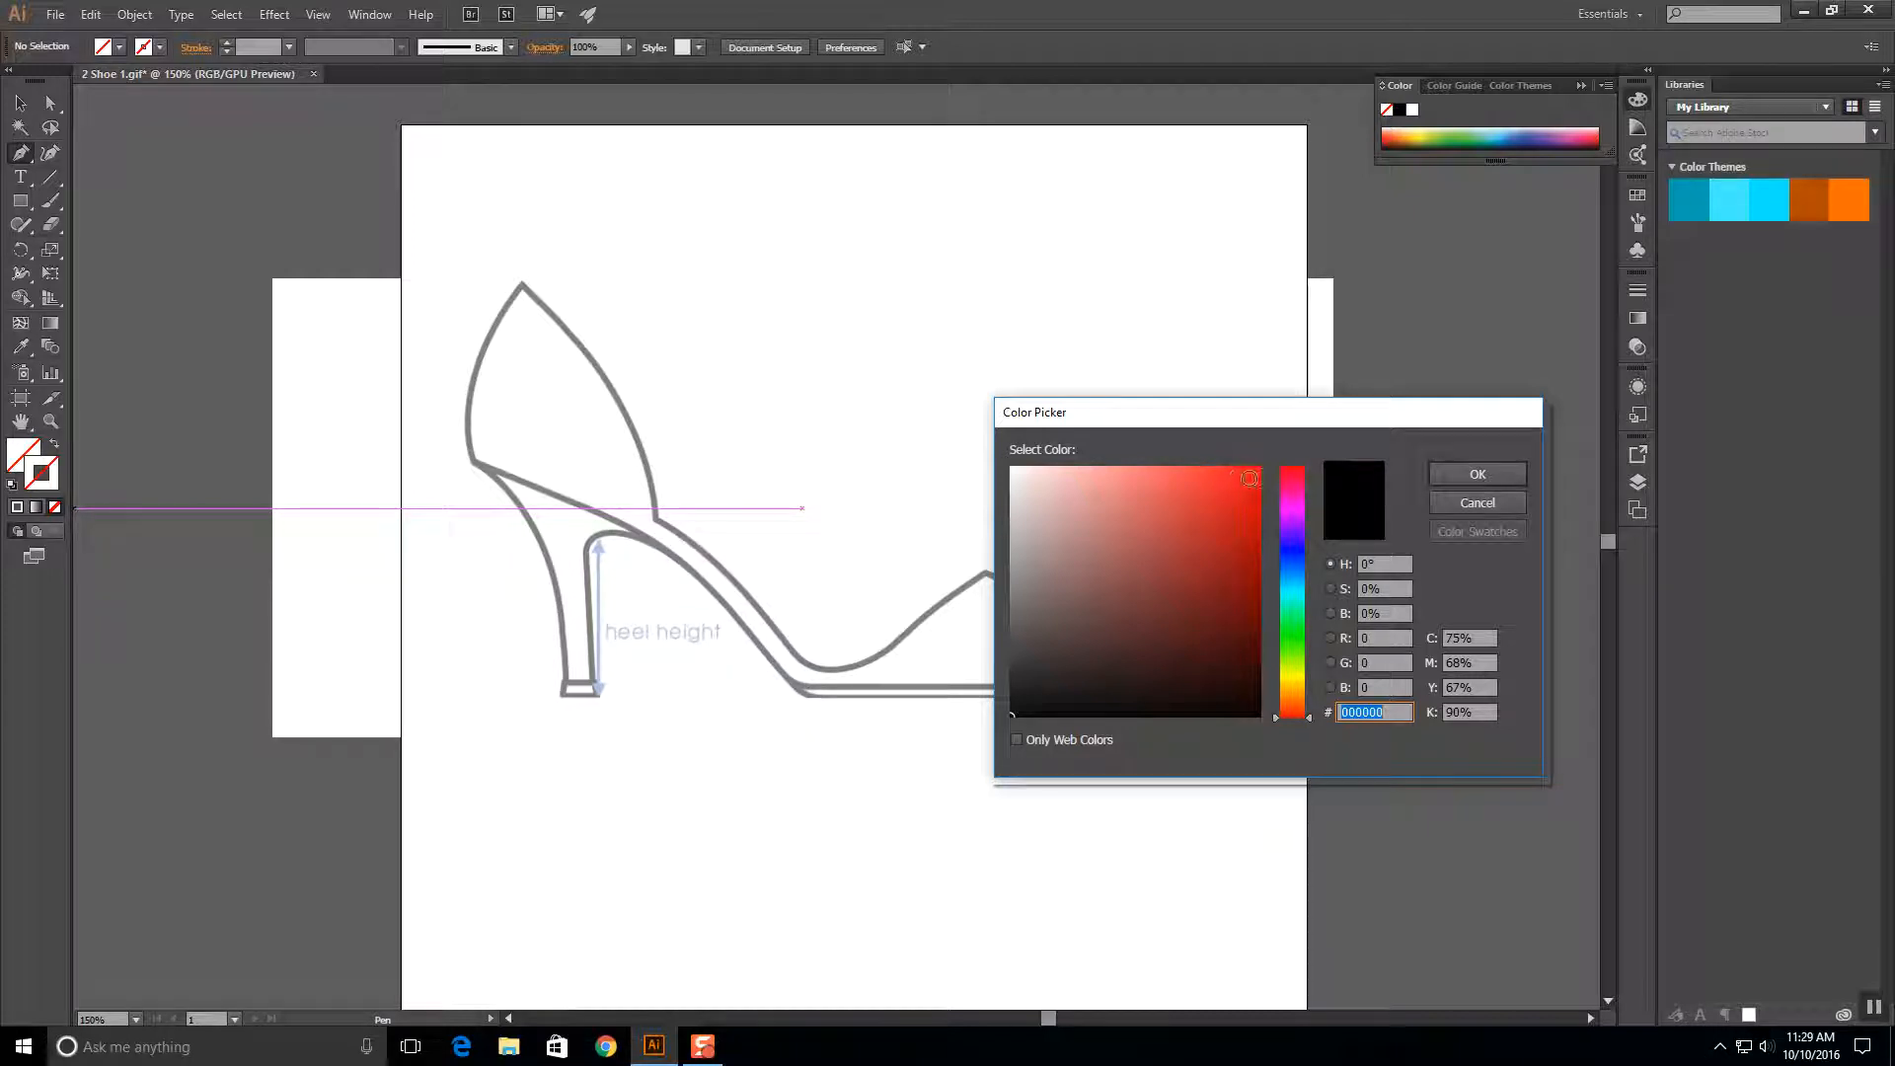
{"action": "left_click", "coordinate": [1240, 486]}
{"action": "left_click", "coordinate": [1502, 470]}
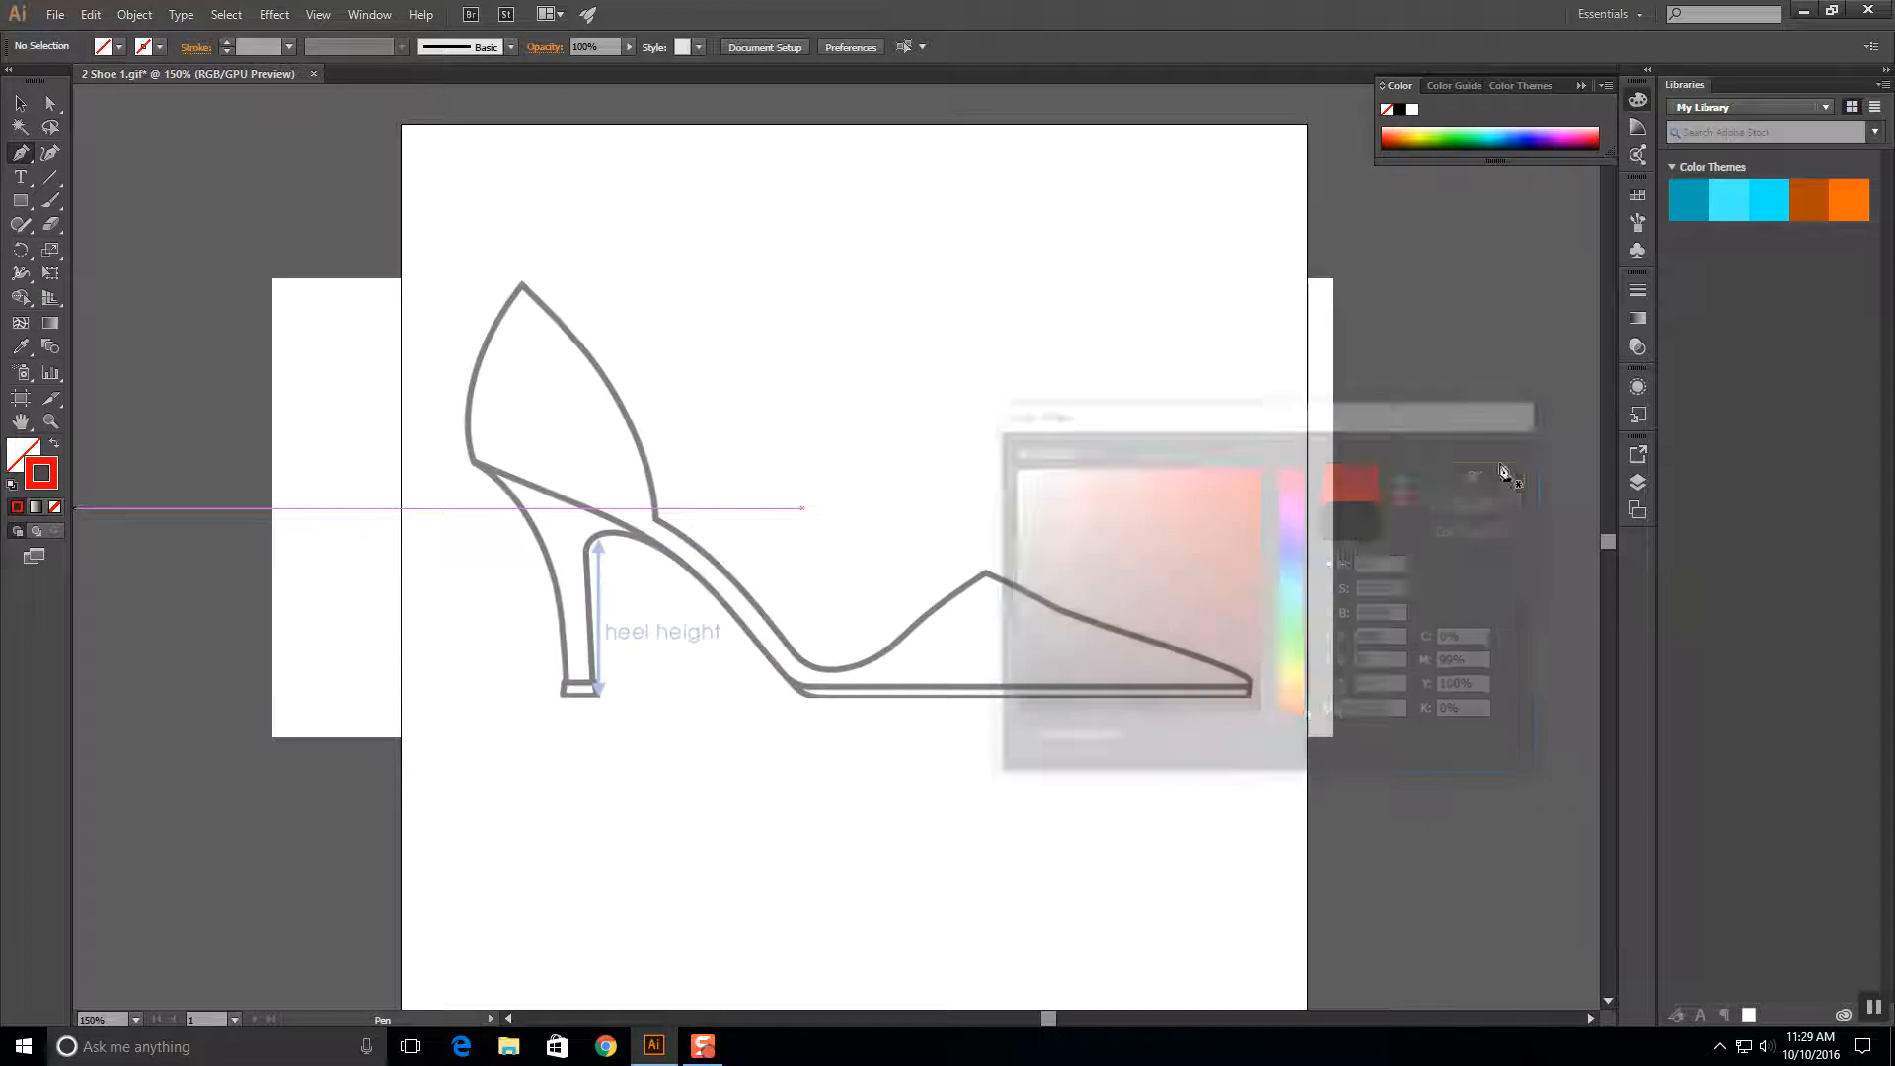
Trace the shoe's back curve with the Pen tool from its lower corner to the top point, removing the outgoing handle there.
{"action": "left_click", "coordinate": [473, 461]}
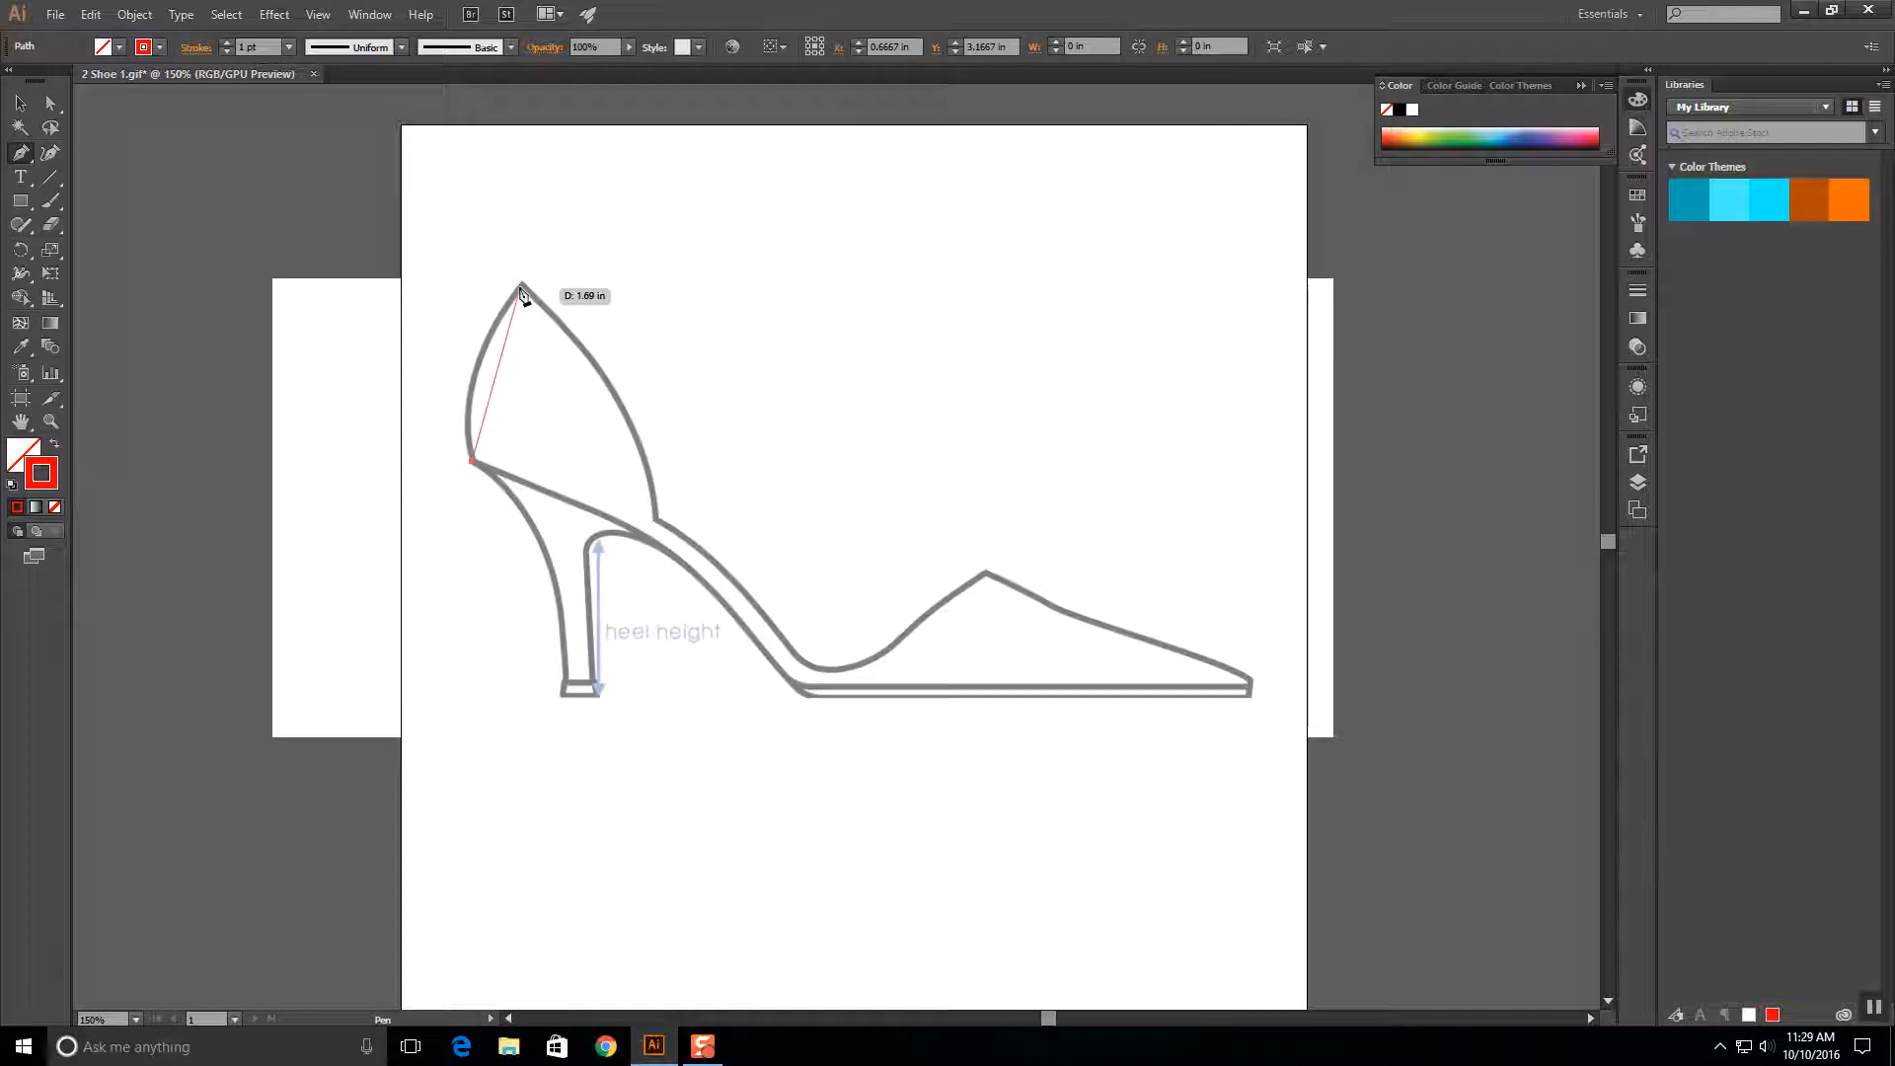
{"action": "left_click_drag", "start_coordinate": [524, 287], "coordinate": [595, 211]}
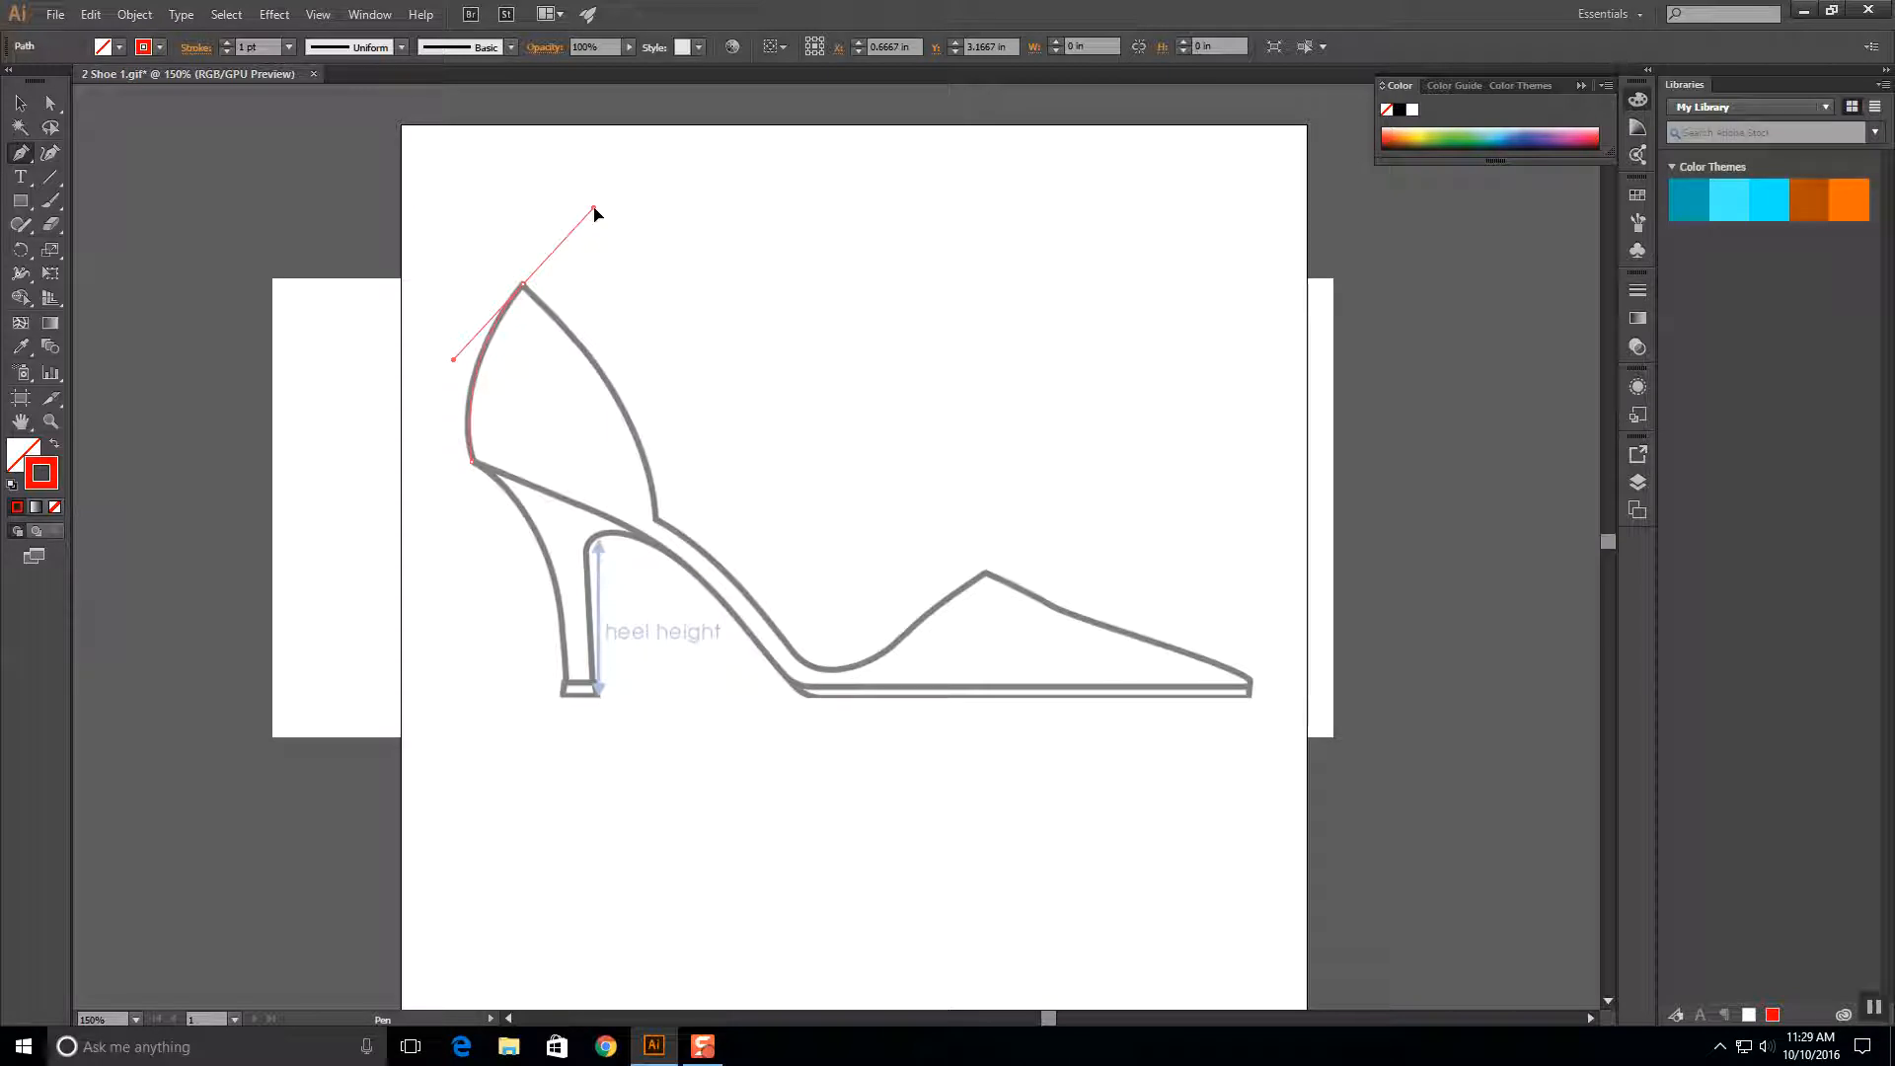
{"action": "left_click_drag", "start_coordinate": [595, 209], "coordinate": [596, 216]}
{"action": "left_click_drag", "start_coordinate": [597, 215], "coordinate": [525, 288]}
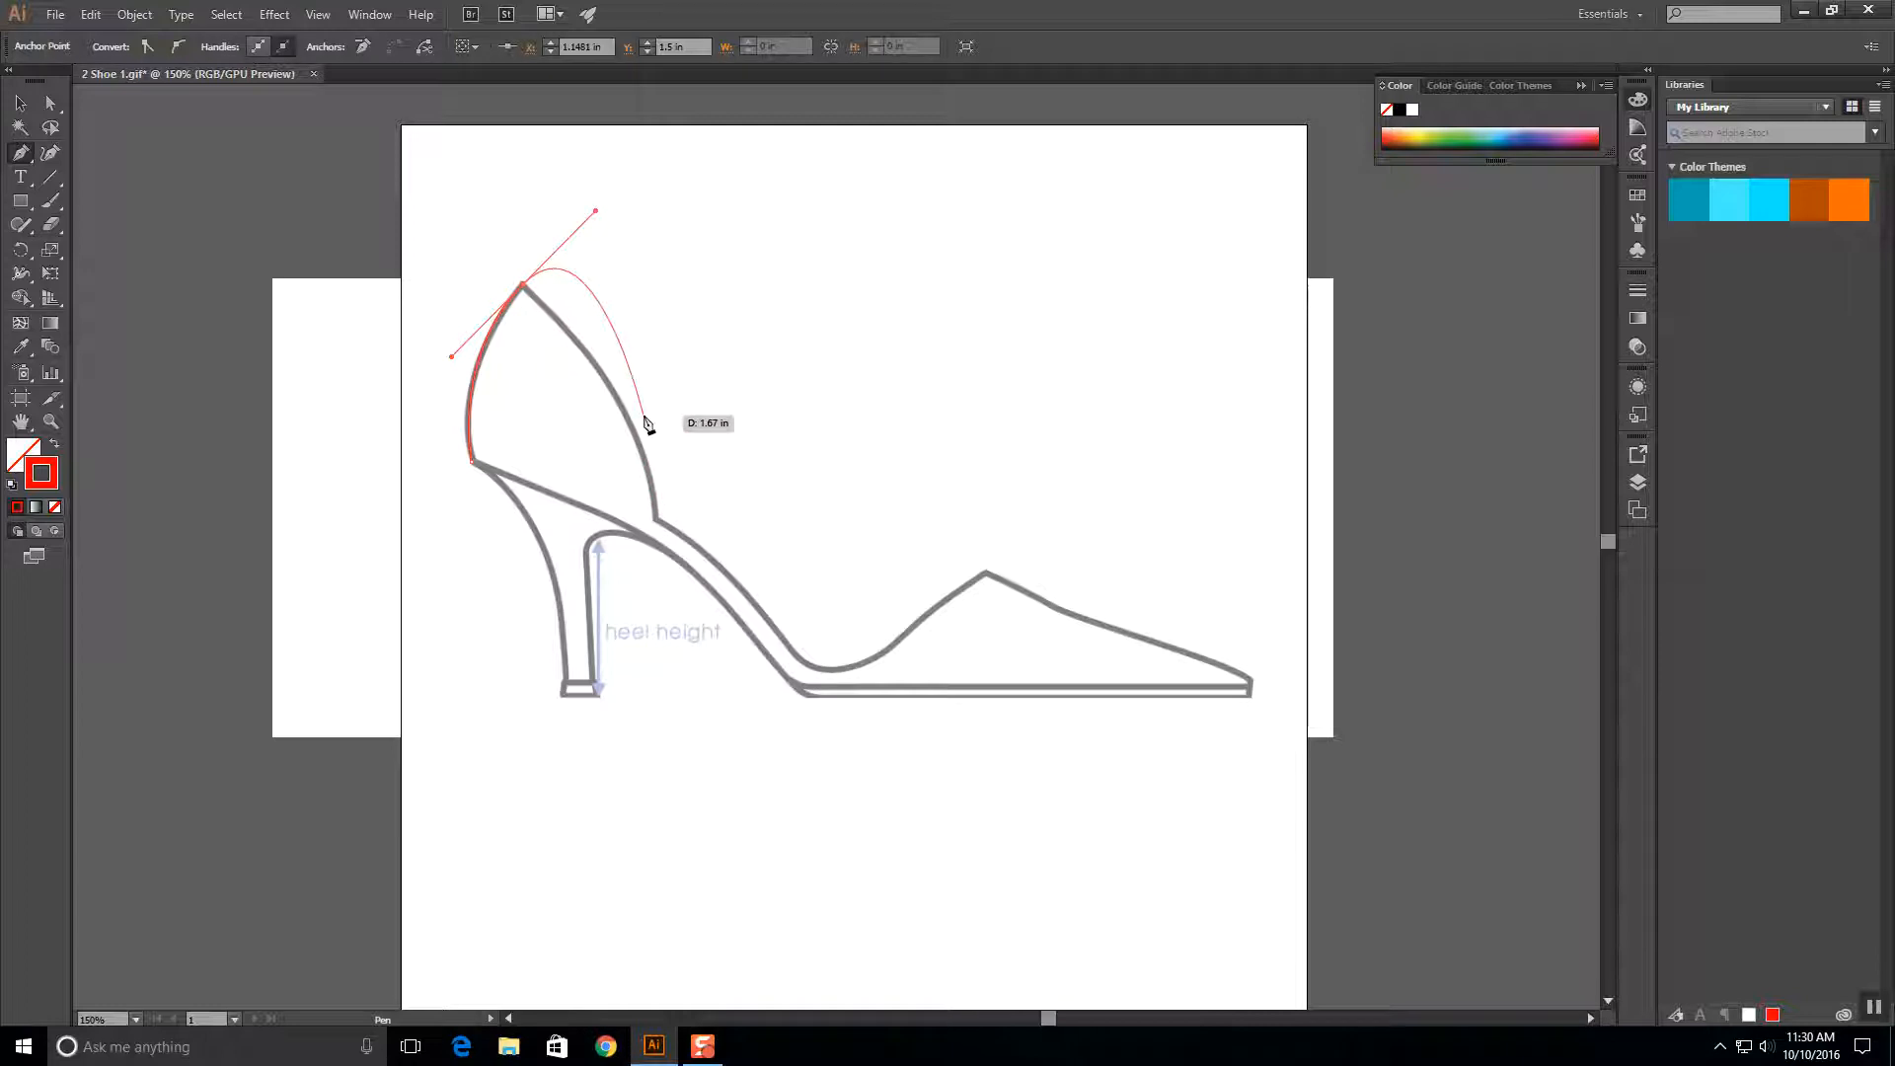
{"action": "left_click", "coordinate": [524, 285]}
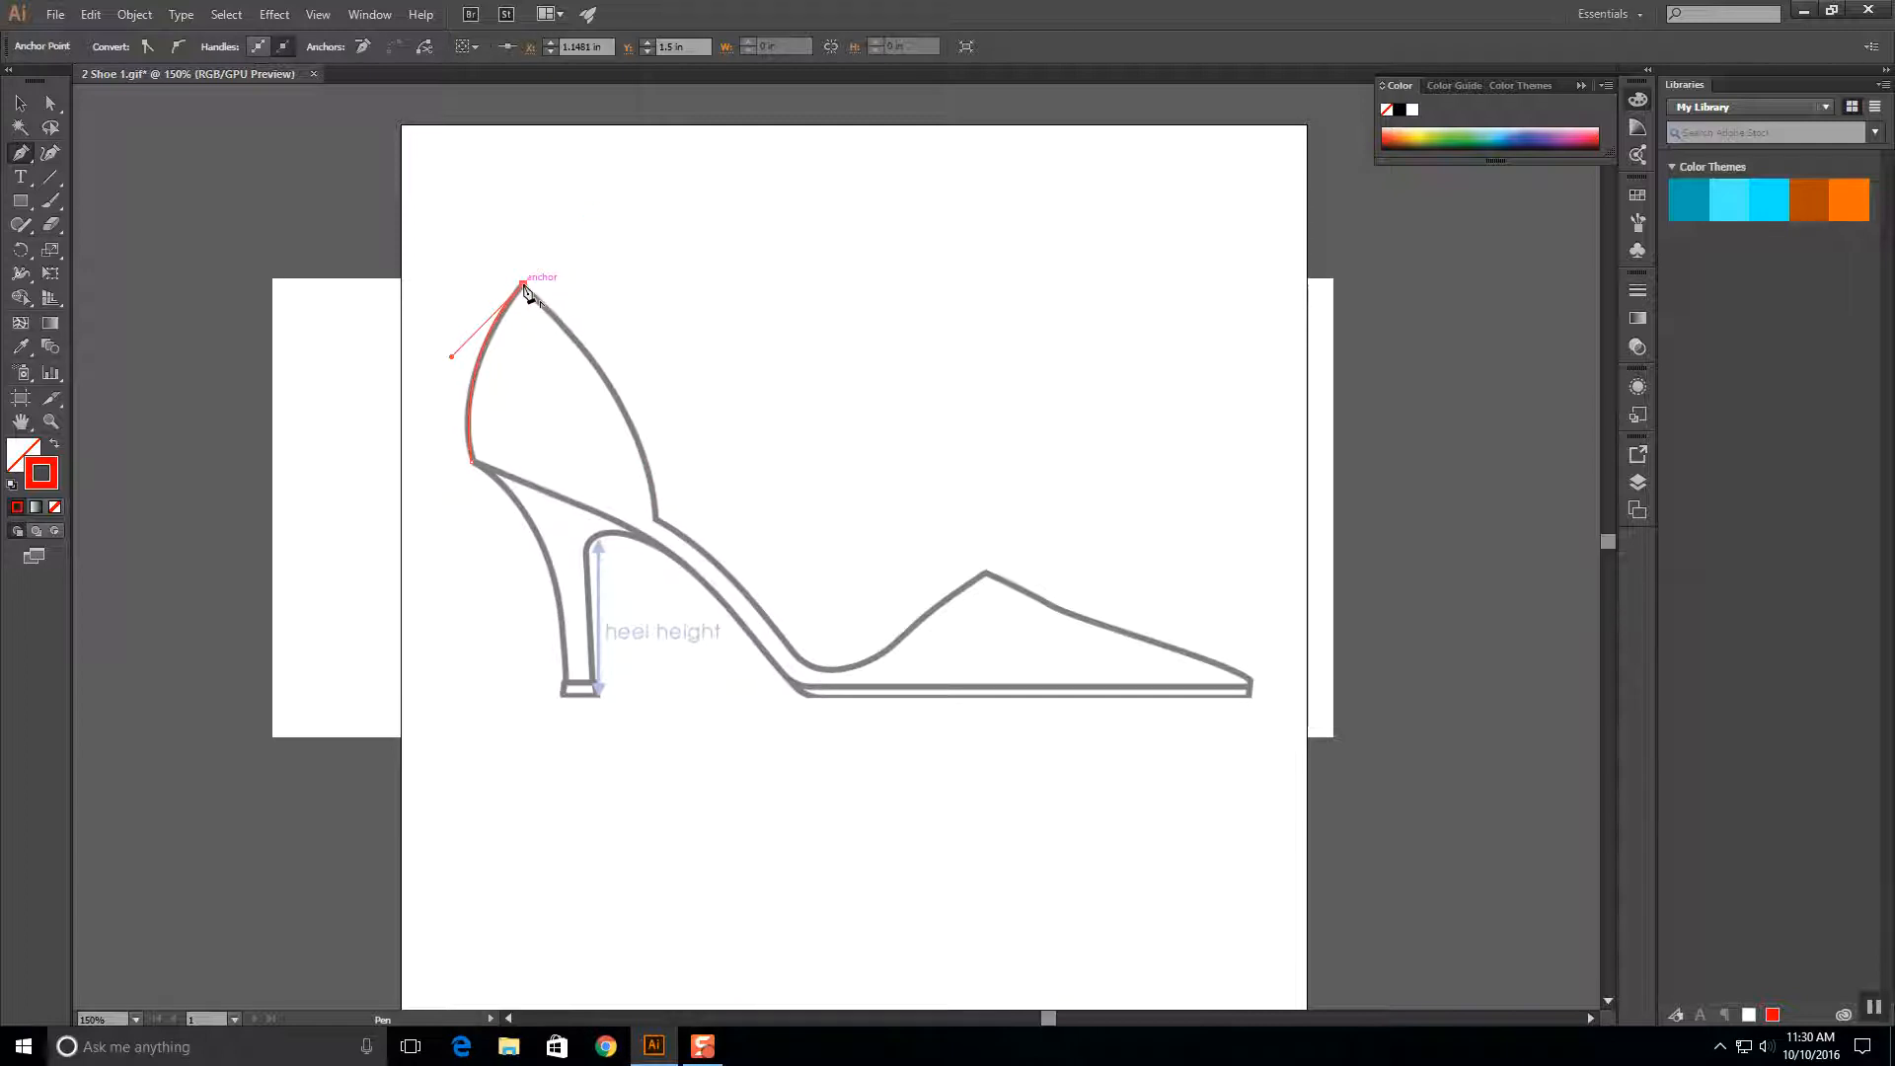
Continue the path along the front curve of the heel section to the instep corner and remove the outgoing handle.
{"action": "left_click", "coordinate": [656, 520]}
{"action": "left_click_drag", "start_coordinate": [655, 520], "coordinate": [669, 663]}
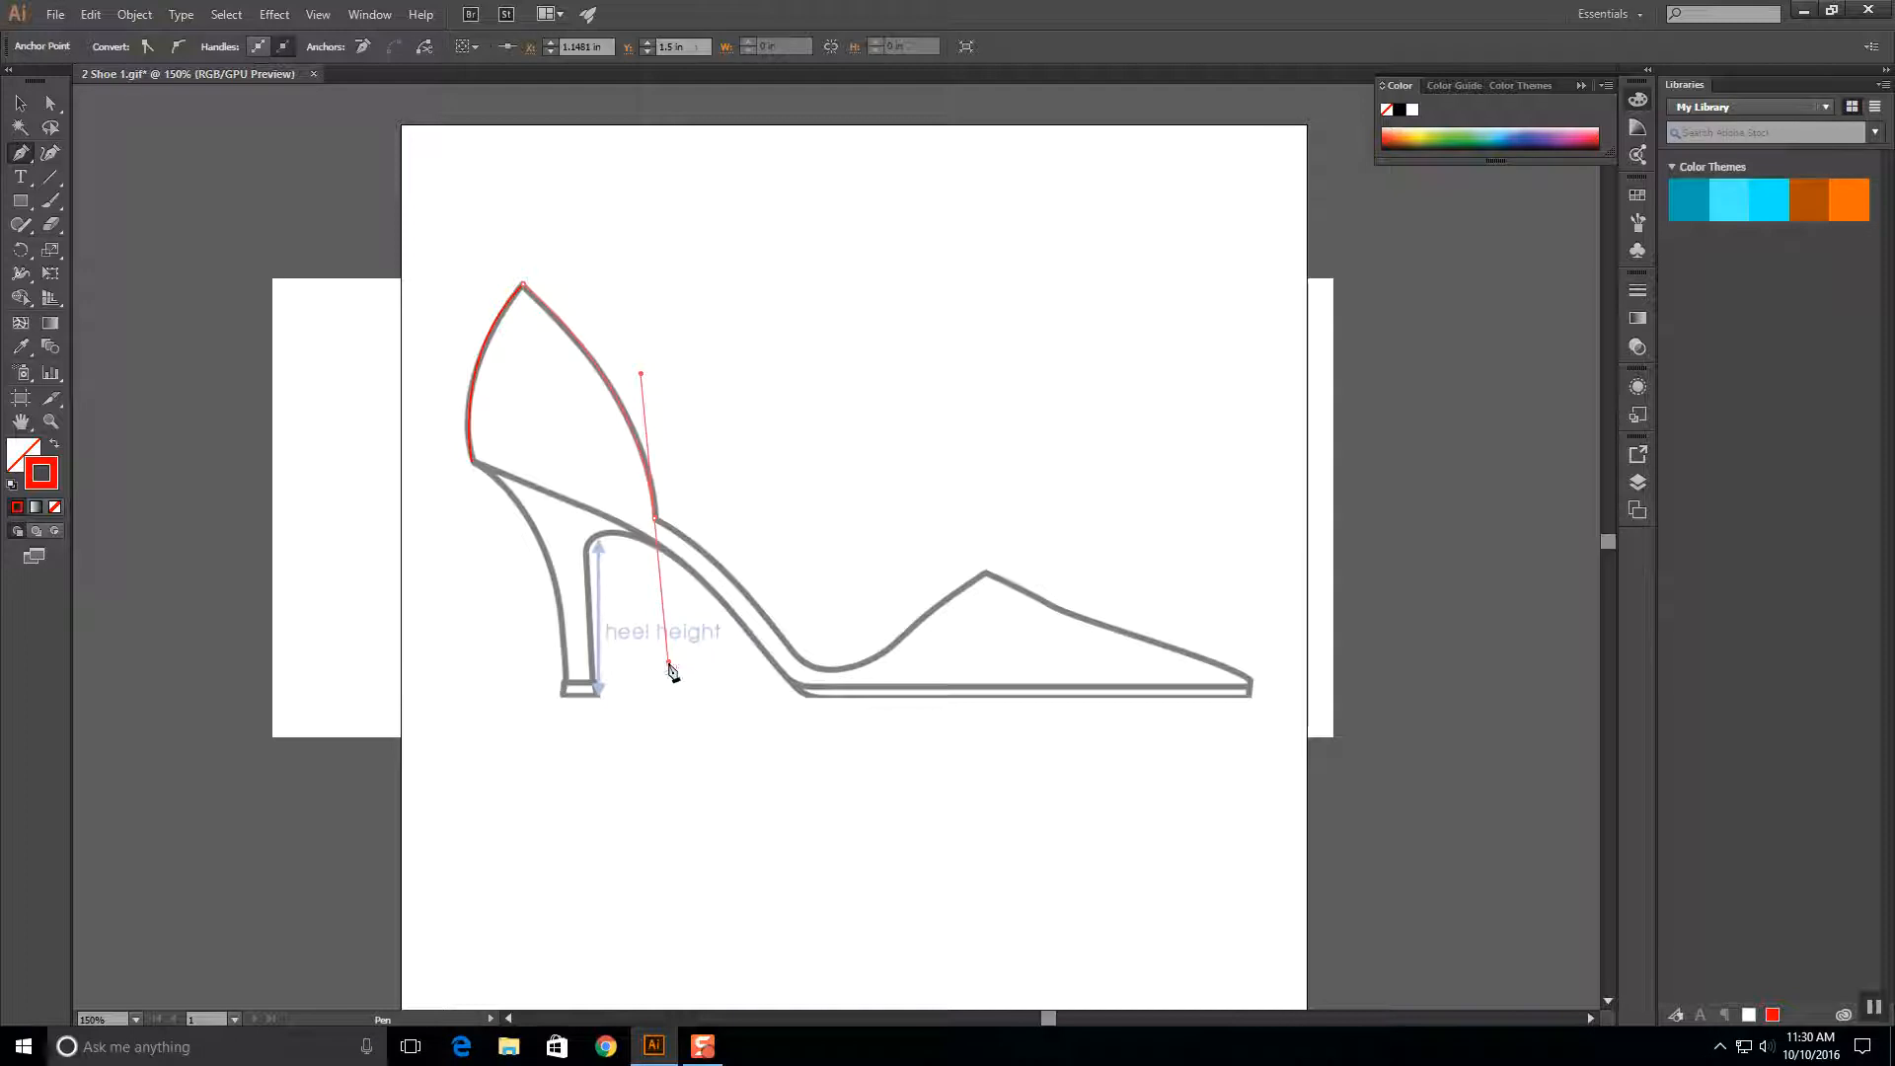
{"action": "left_click", "coordinate": [654, 520]}
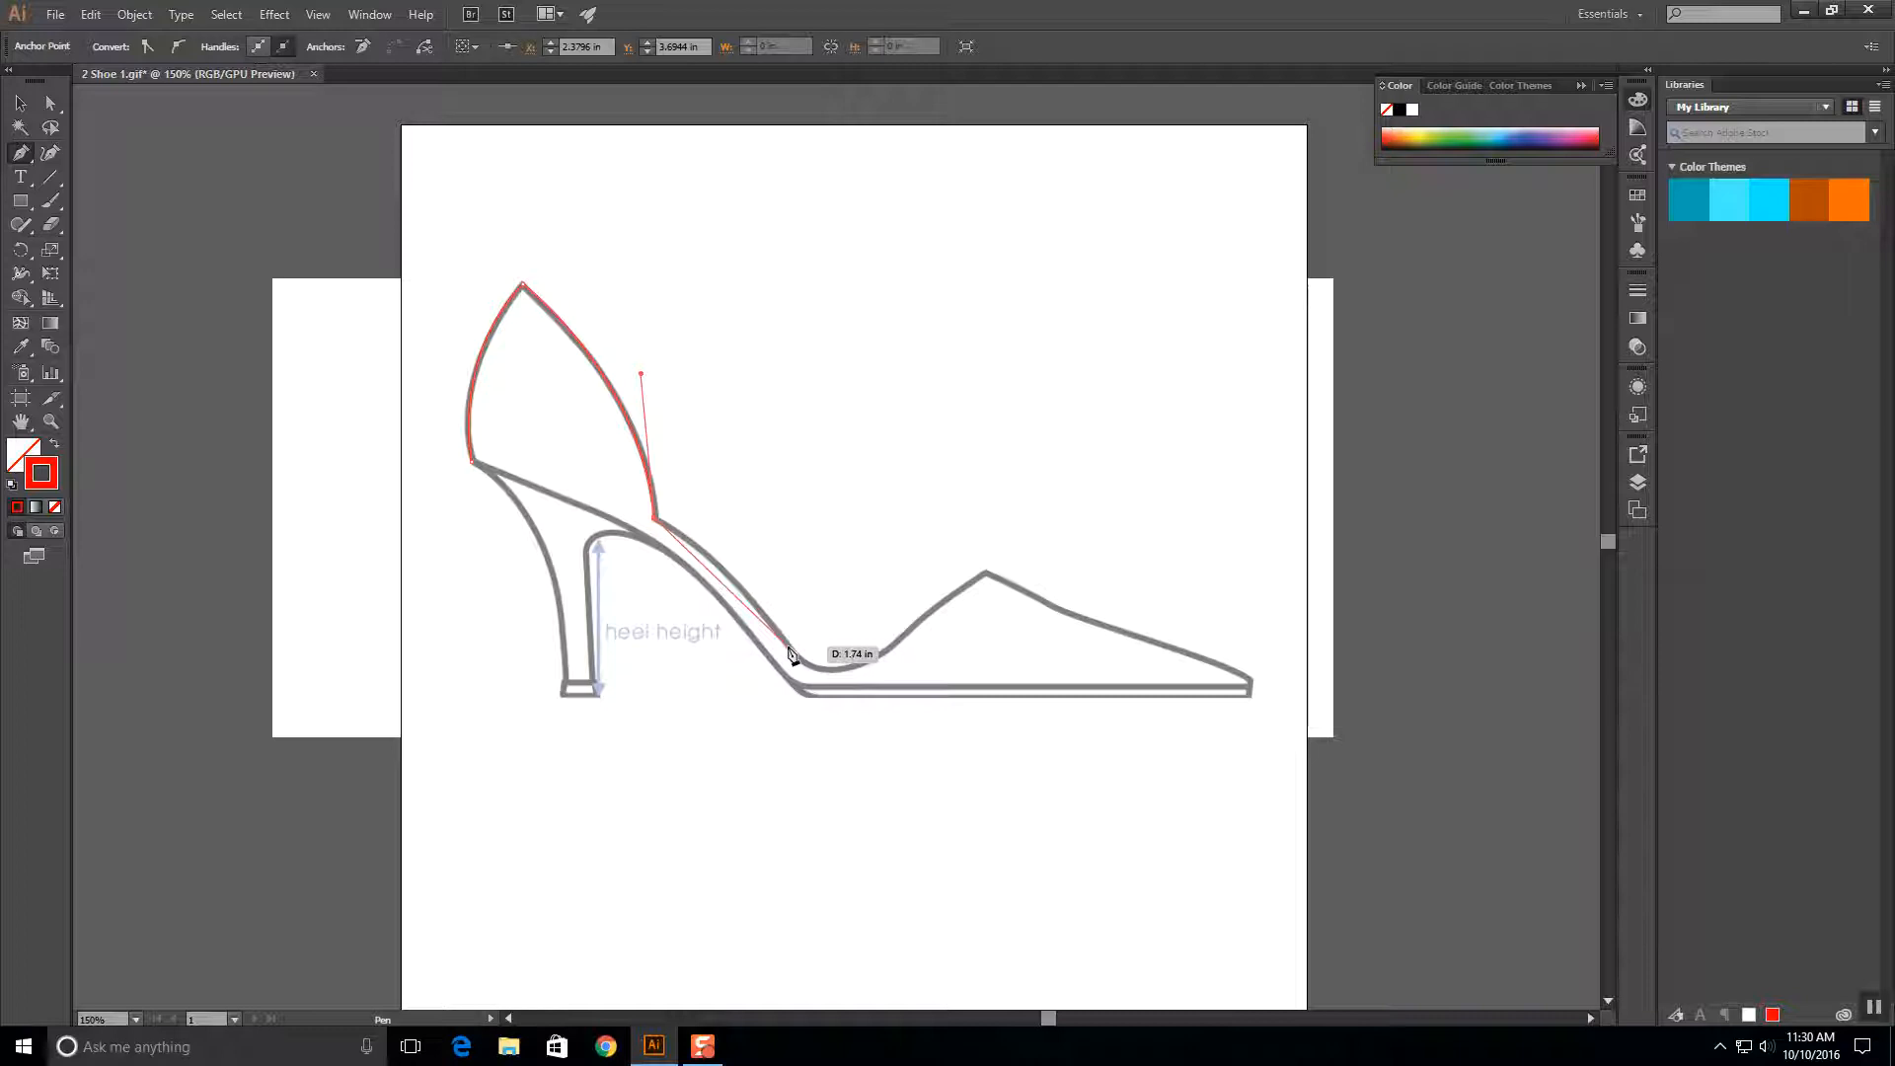
Continue tracing down the instep and through the dip to the peak above the toes, ending in a corner point.
{"action": "left_click_drag", "start_coordinate": [788, 641], "coordinate": [827, 712]}
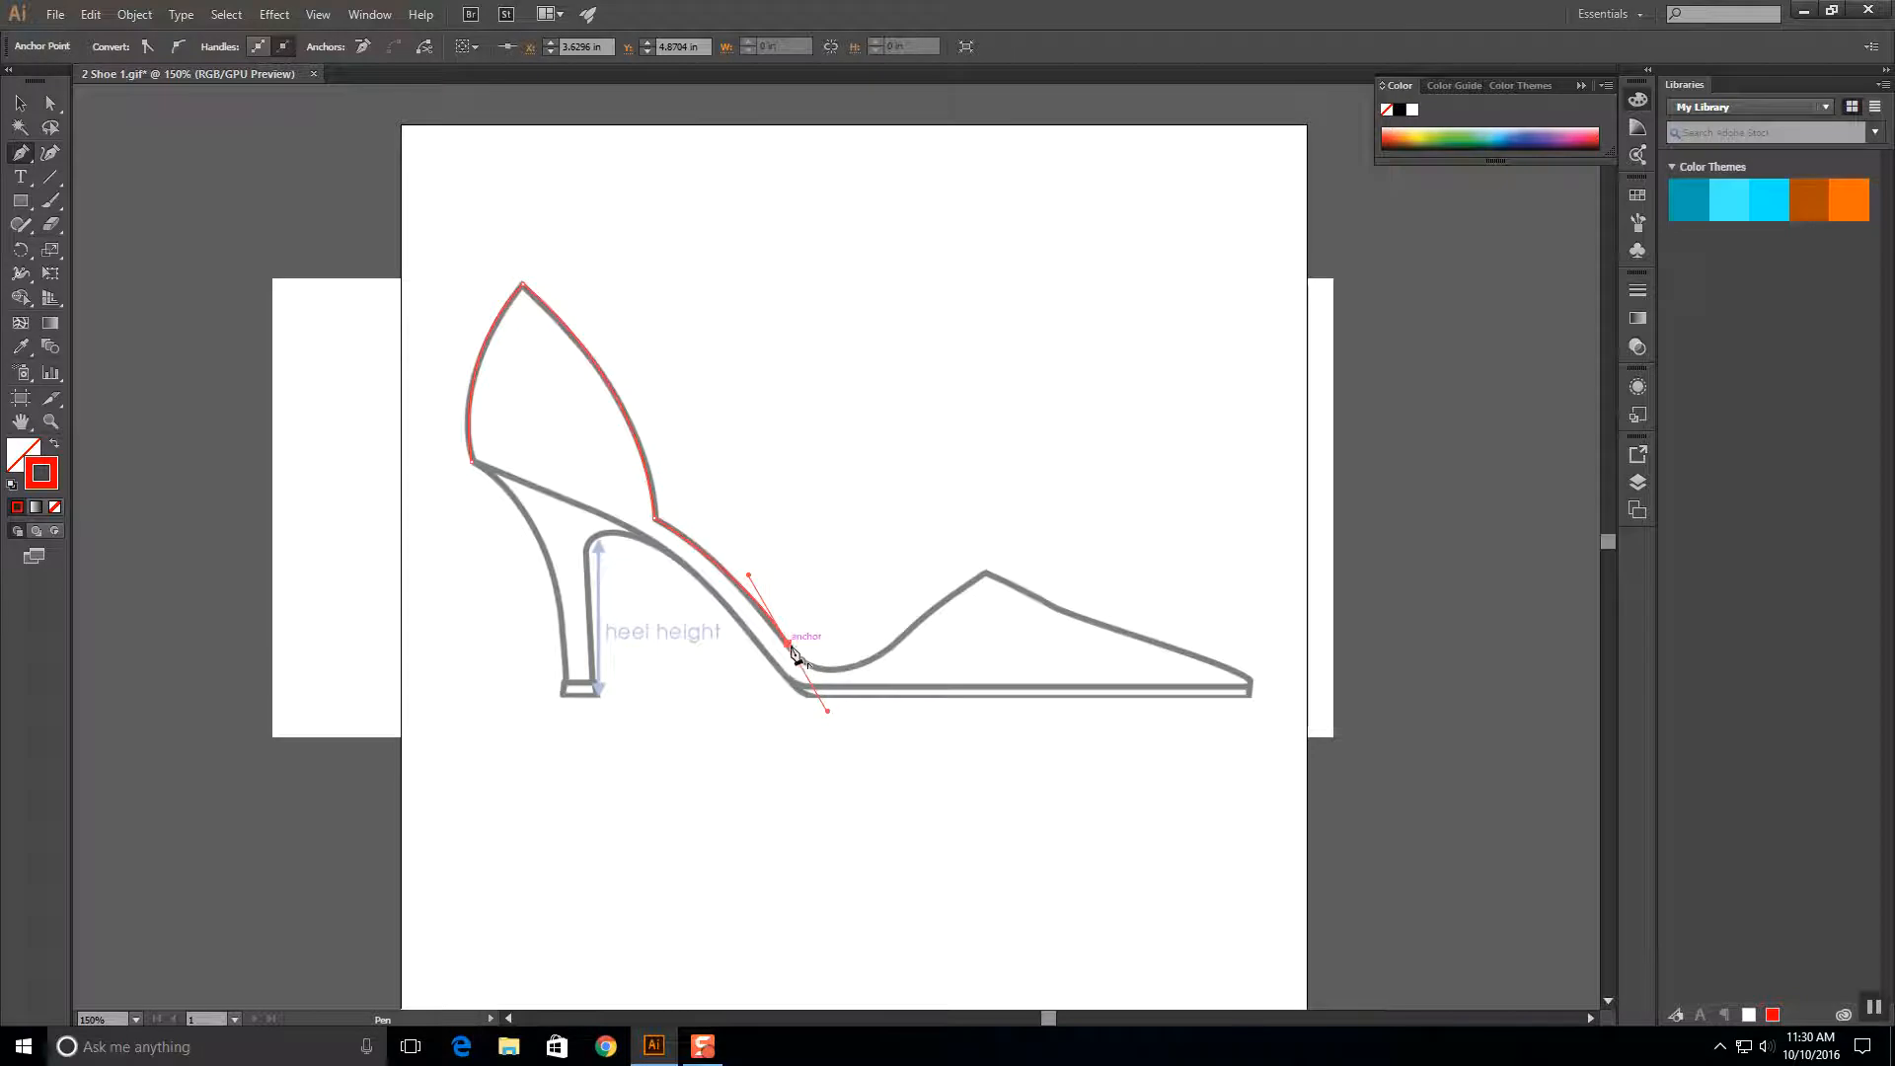
{"action": "left_click", "coordinate": [907, 640]}
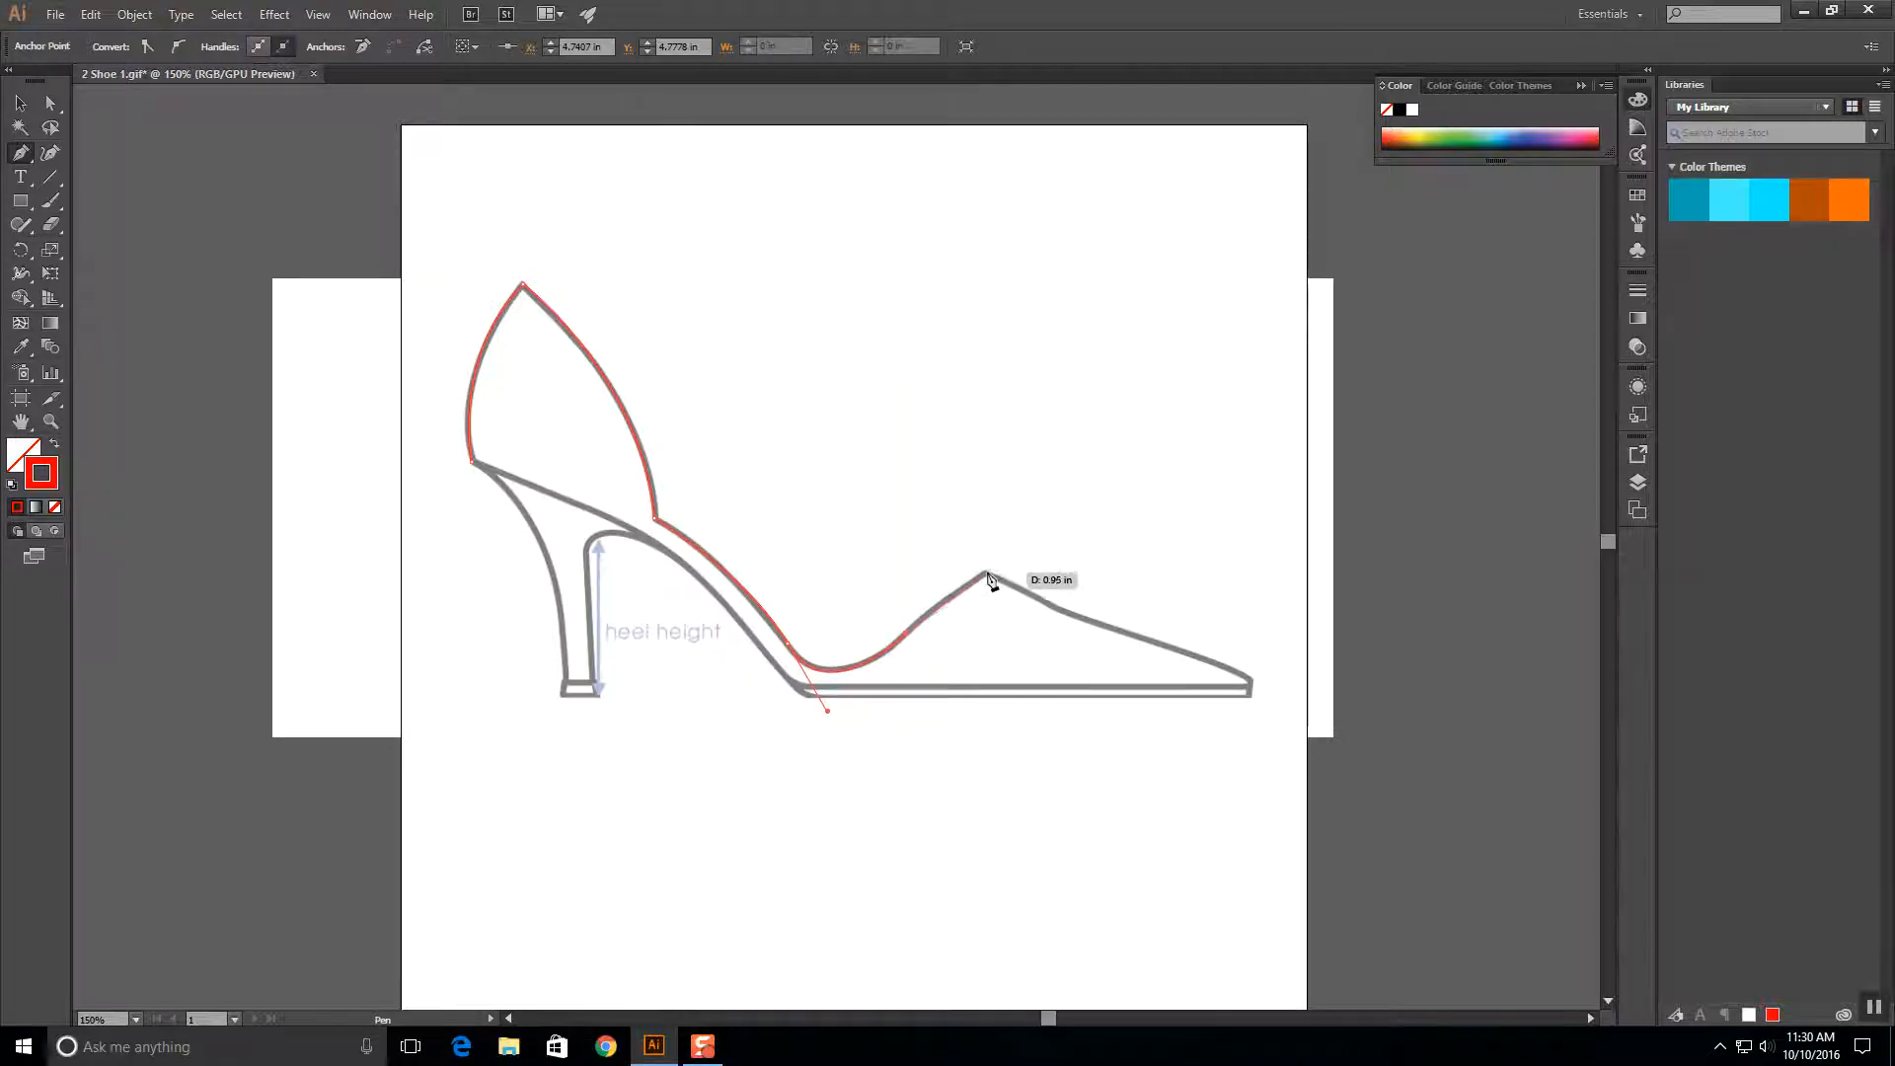
{"action": "left_click_drag", "start_coordinate": [988, 578], "coordinate": [1013, 560]}
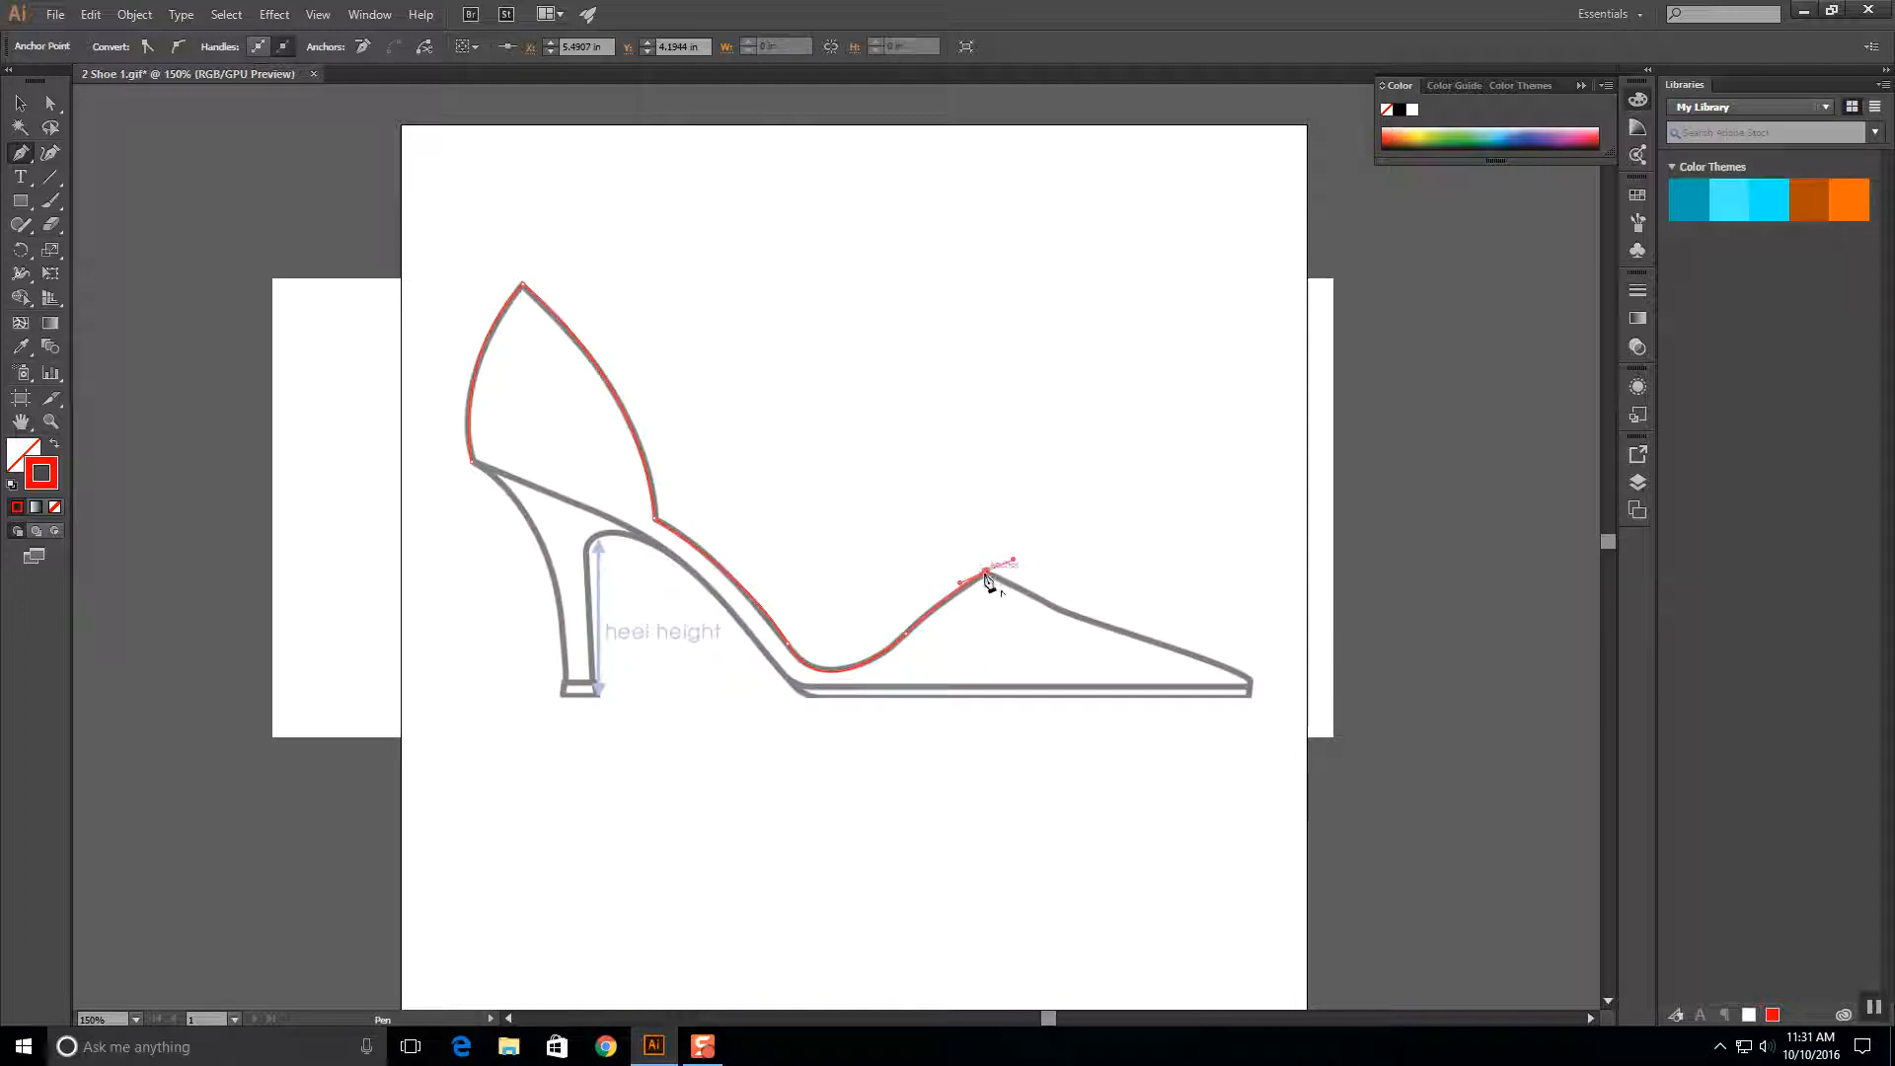
{"action": "left_click", "coordinate": [986, 576]}
Continue the red path from the peak down the toe to its tip, around the blunt end and back along the sole line to the arch bend.
{"action": "left_click", "coordinate": [1057, 611]}
{"action": "left_click_drag", "start_coordinate": [1250, 683], "coordinate": [1275, 699]}
{"action": "left_click_drag", "start_coordinate": [1250, 685], "coordinate": [1254, 691]}
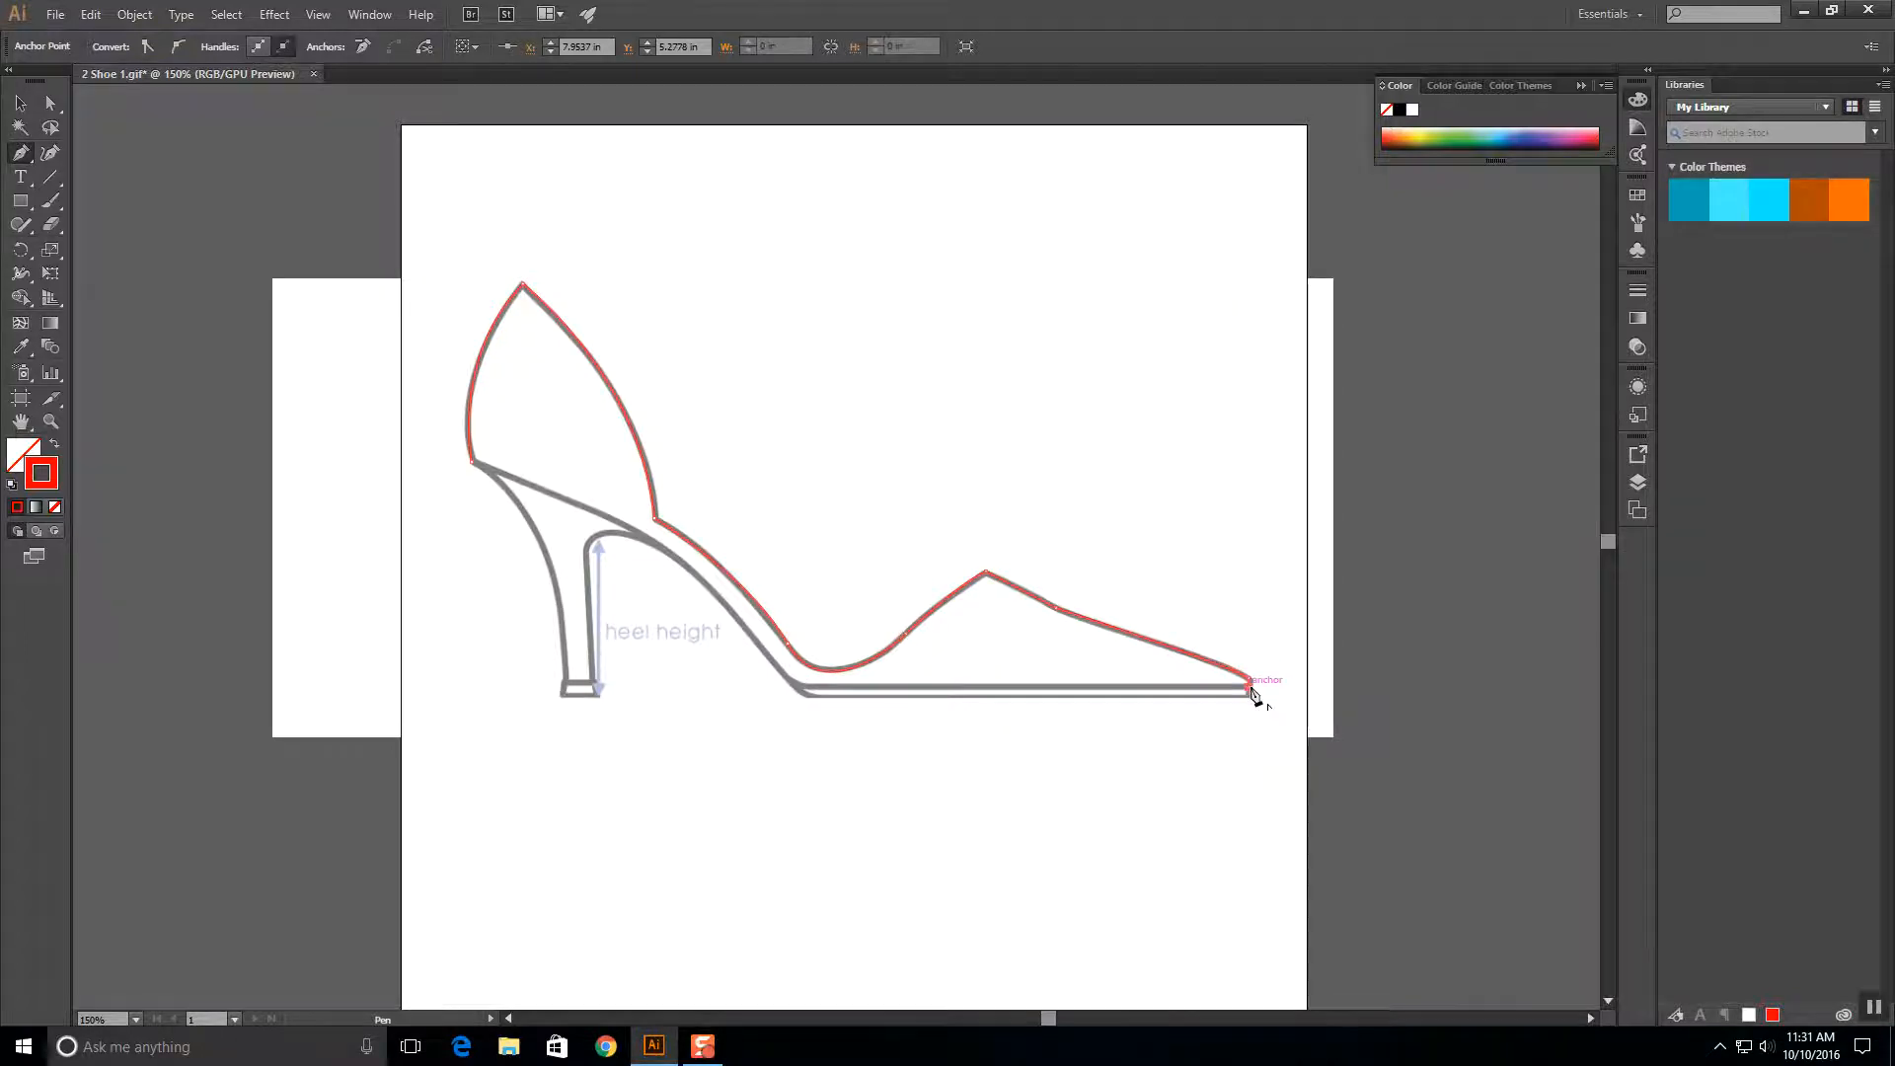
{"action": "left_click", "coordinate": [810, 690]}
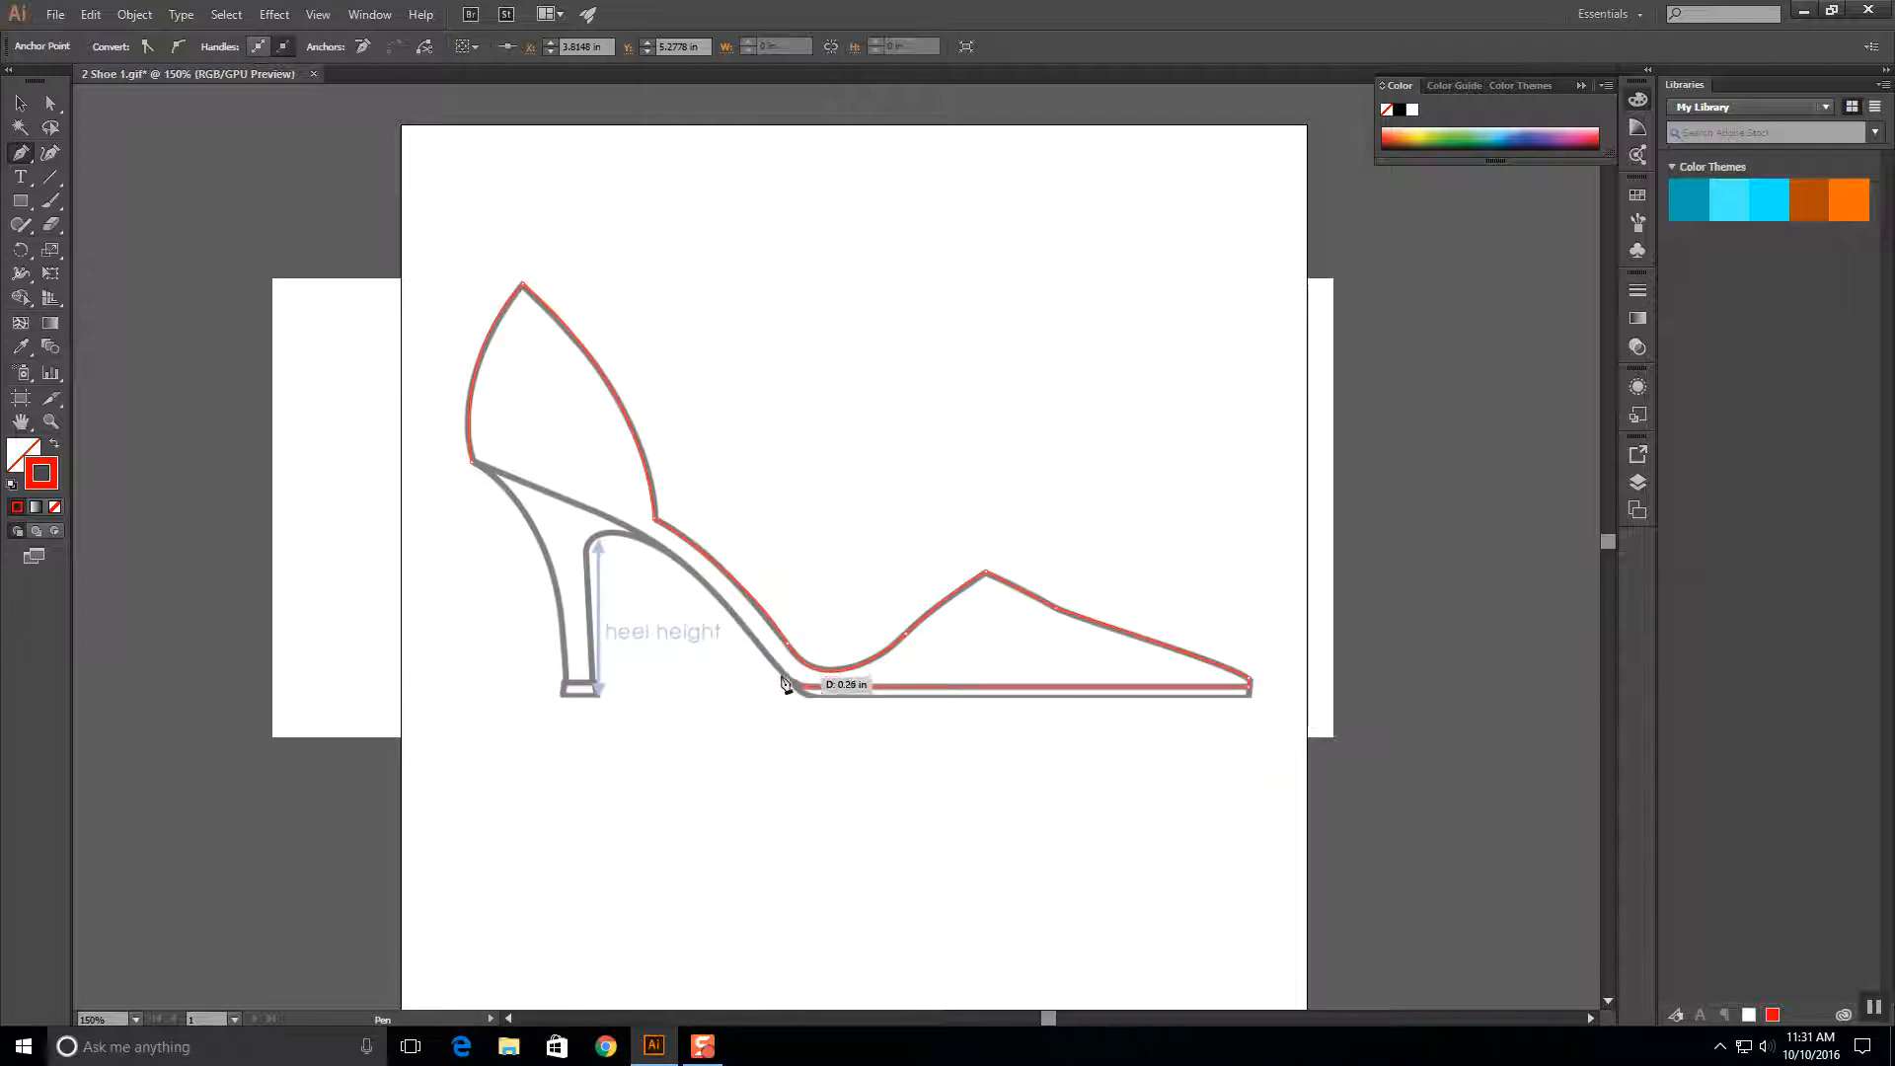
Trace around the arch bend and up the arch, closing the red path with a curve at the shoe's back lower corner.
{"action": "left_click_drag", "start_coordinate": [775, 673], "coordinate": [769, 667]}
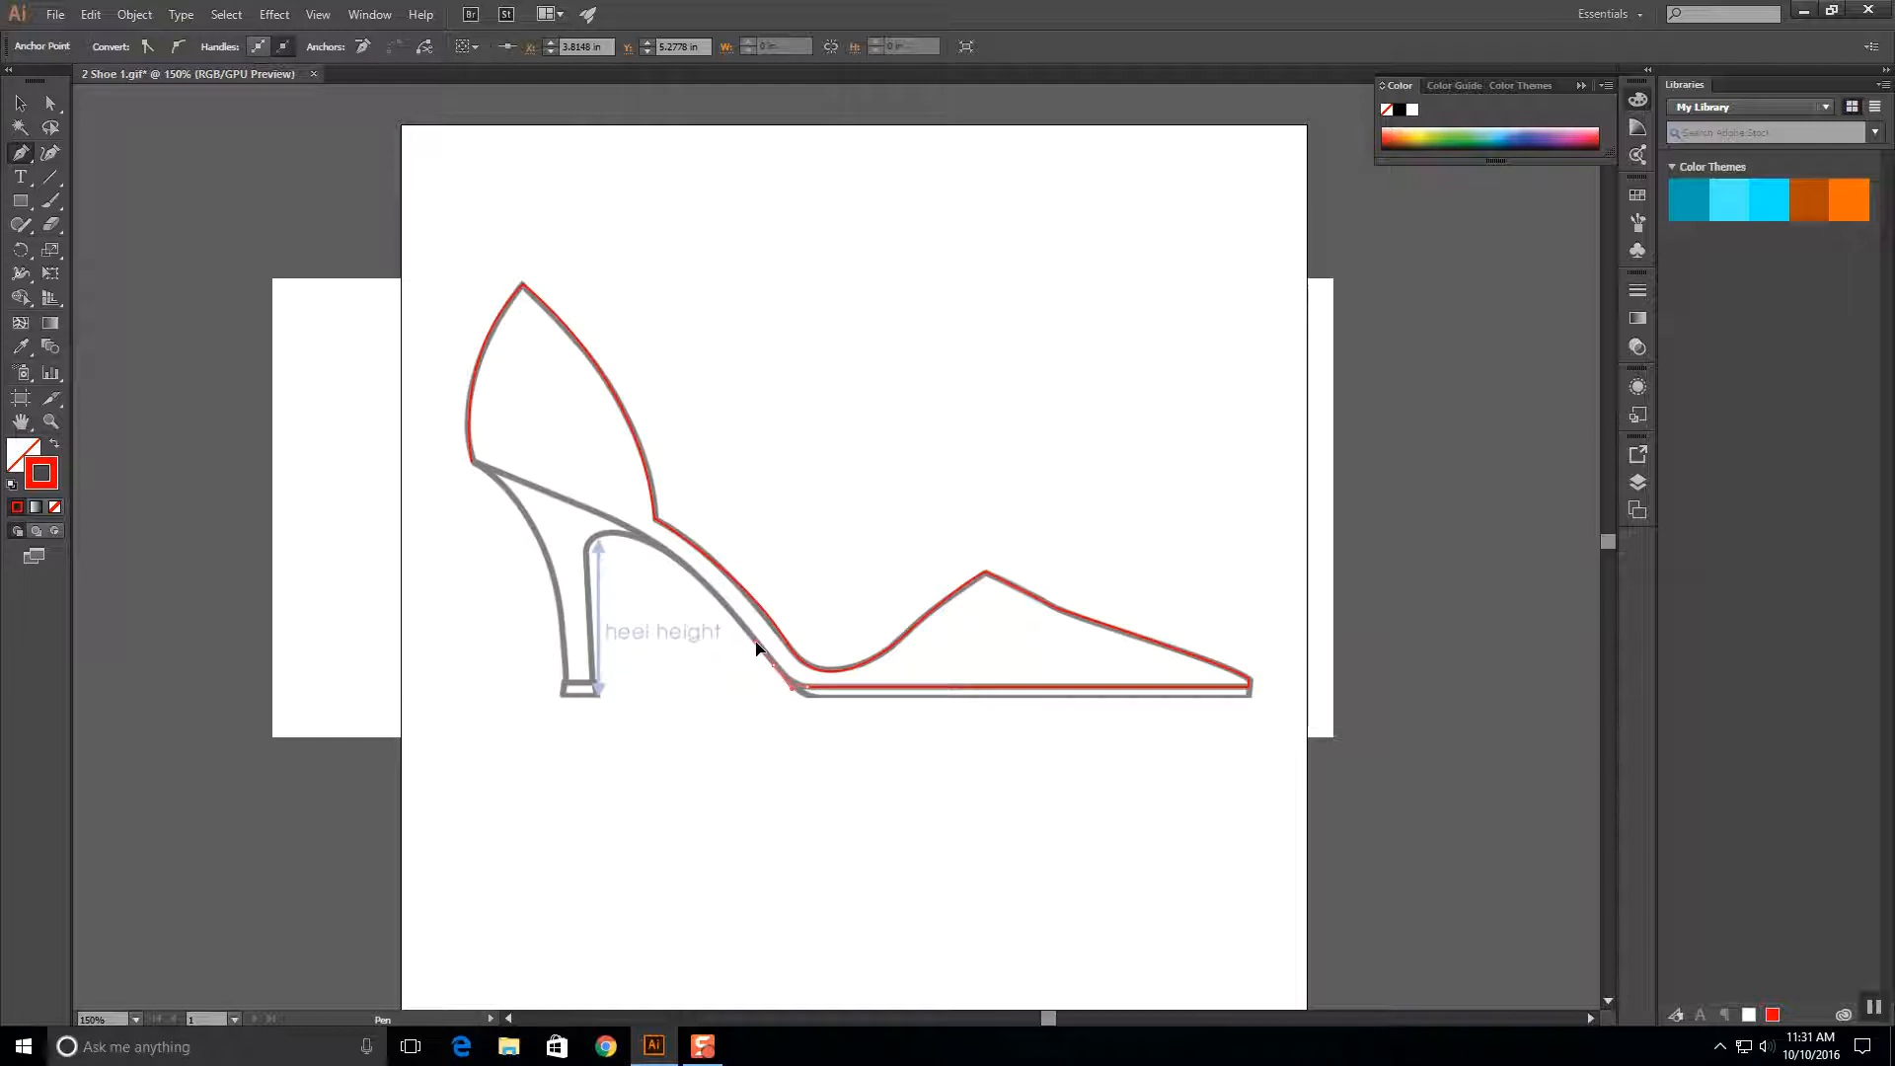
{"action": "mouse_move", "coordinate": [757, 649]}
{"action": "left_mouse_down"}
{"action": "mouse_move", "coordinate": [713, 582]}
{"action": "mouse_move", "coordinate": [757, 644]}
{"action": "left_mouse_up"}
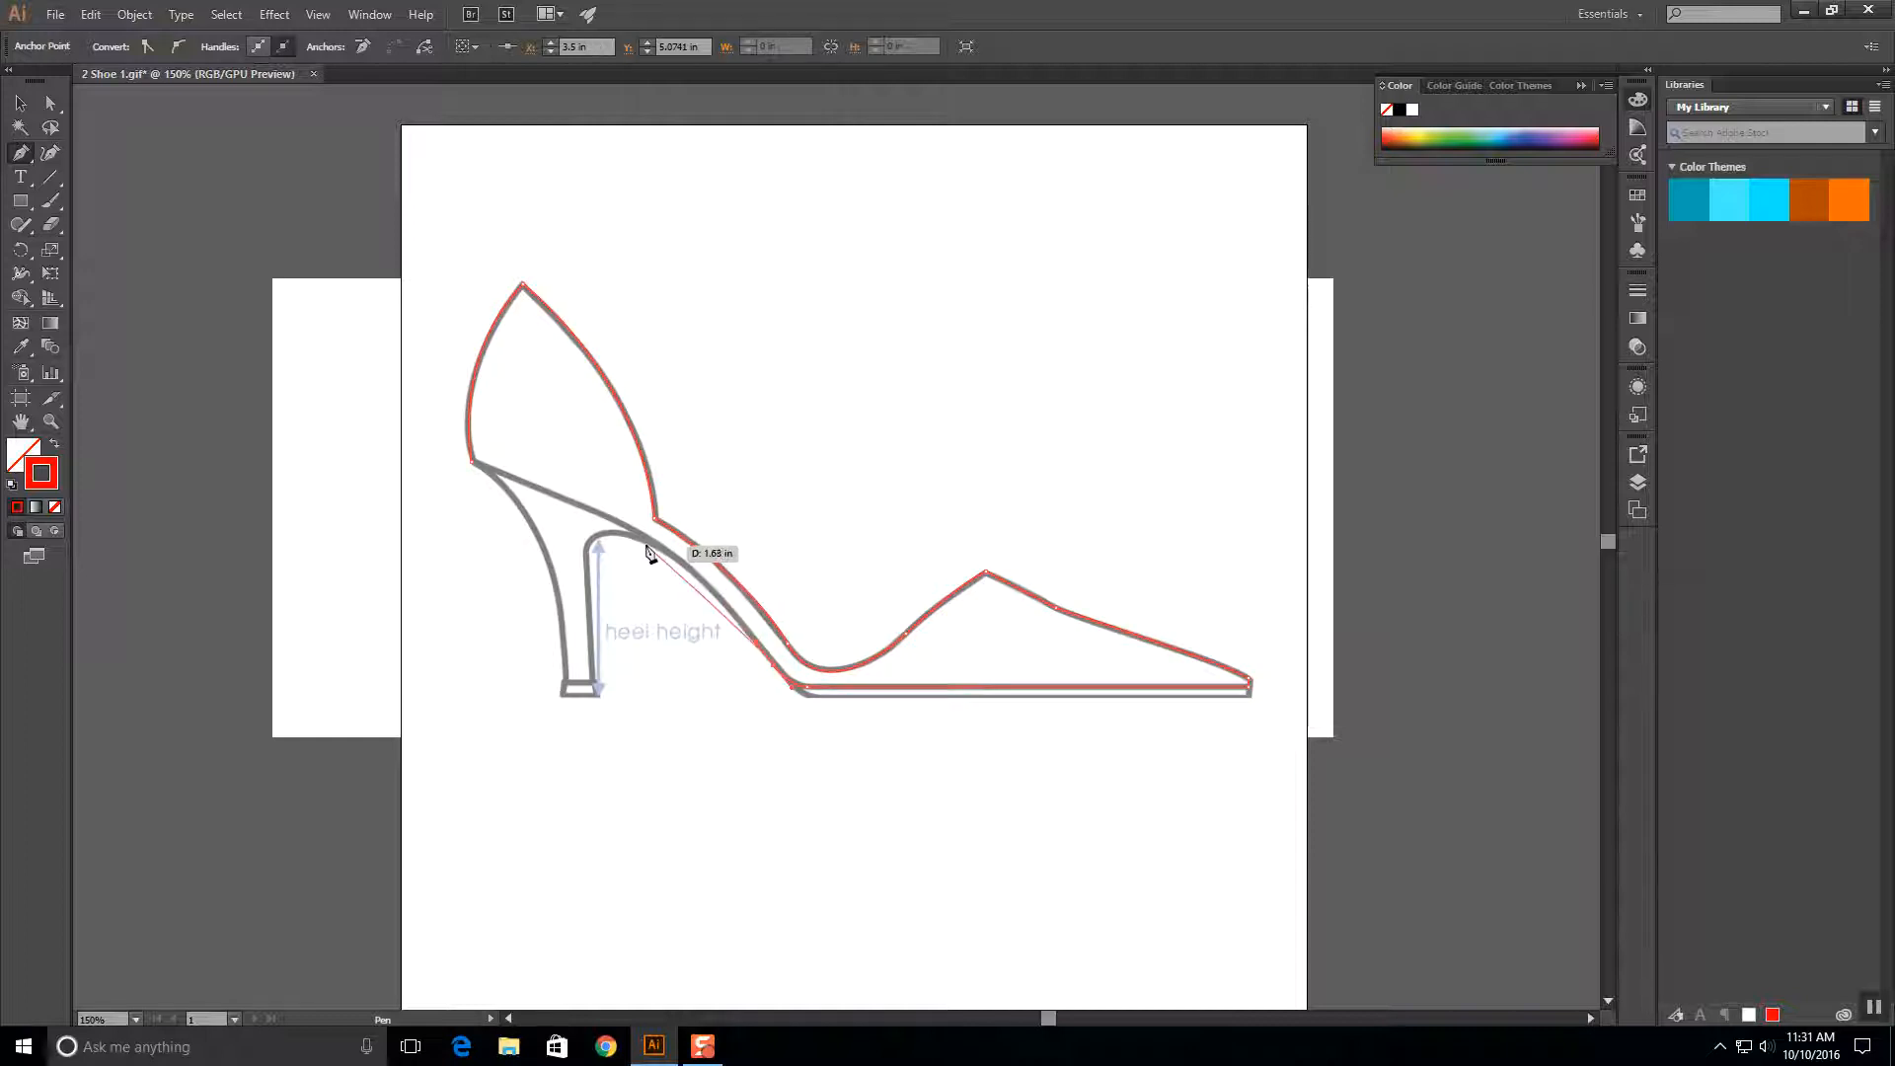
{"action": "left_click", "coordinate": [475, 468]}
{"action": "left_click_drag", "start_coordinate": [385, 463], "coordinate": [226, 389]}
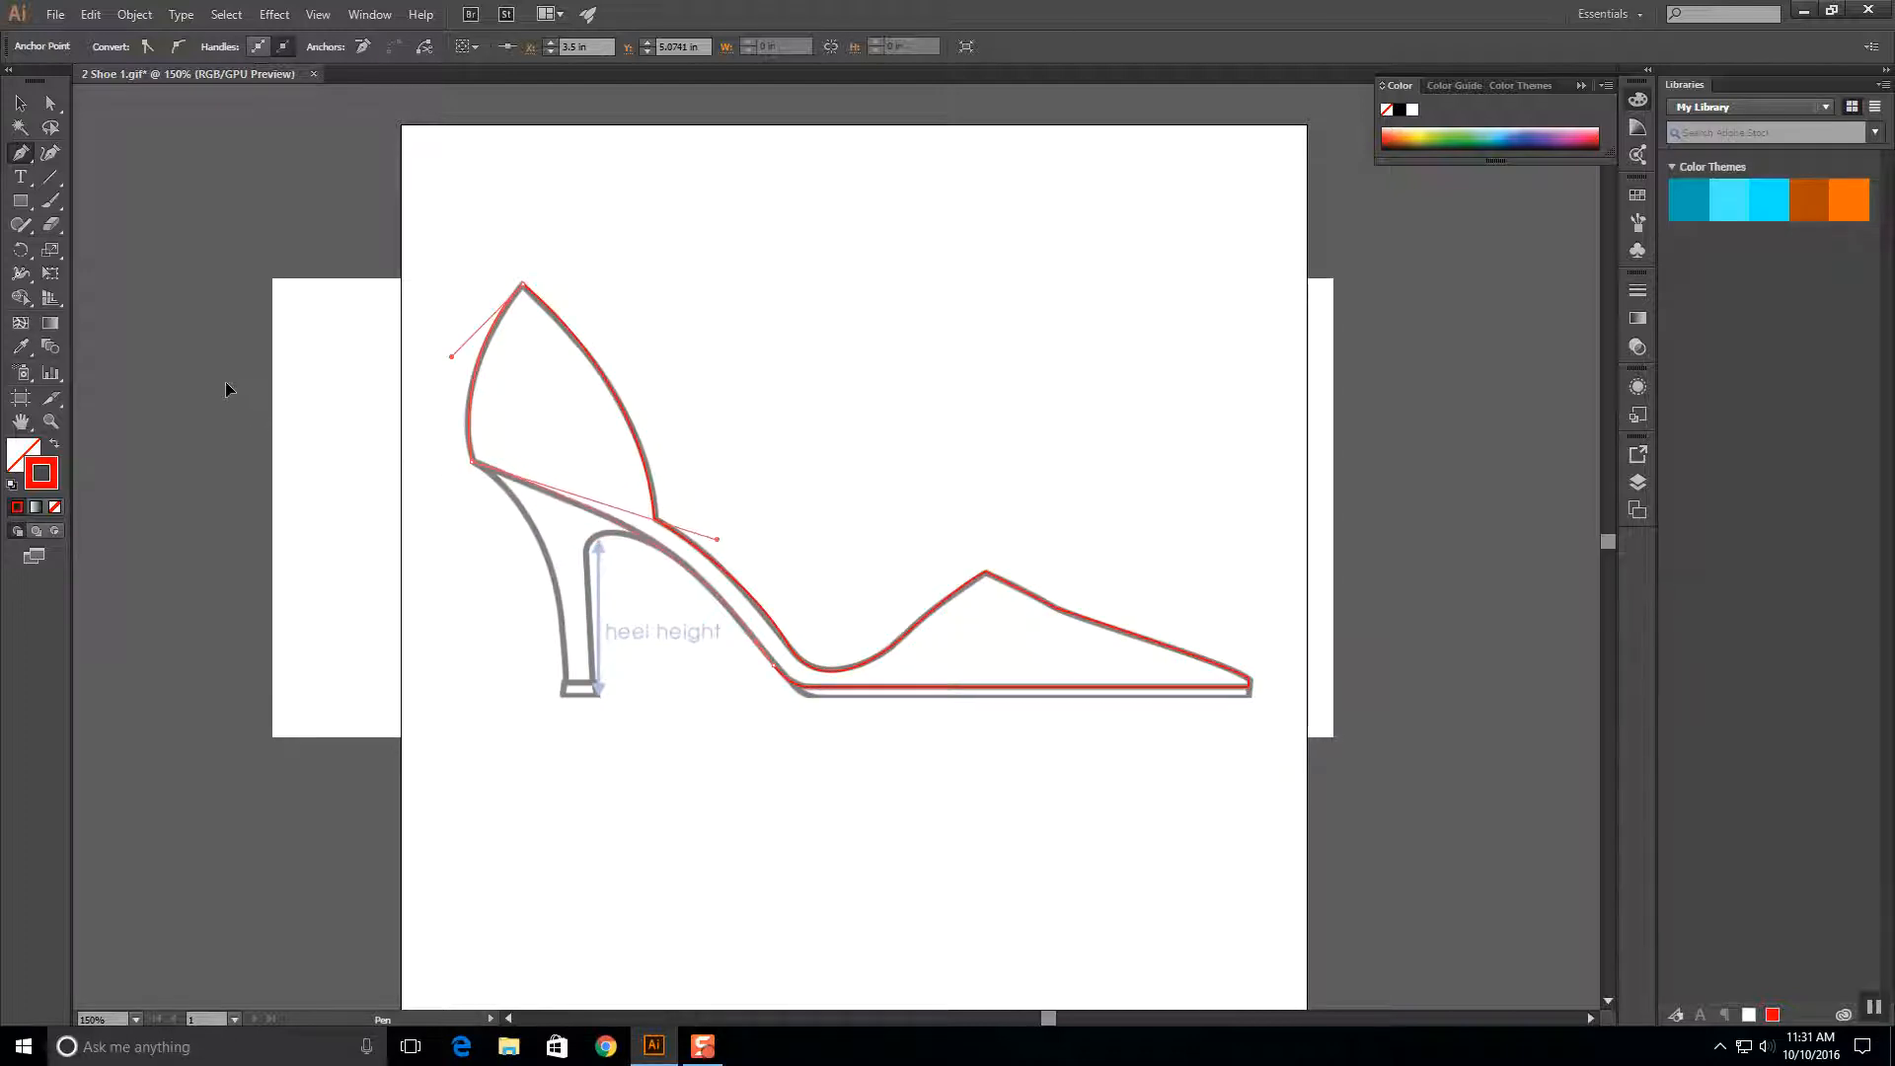
{"action": "left_click_drag", "start_coordinate": [226, 383], "coordinate": [226, 383]}
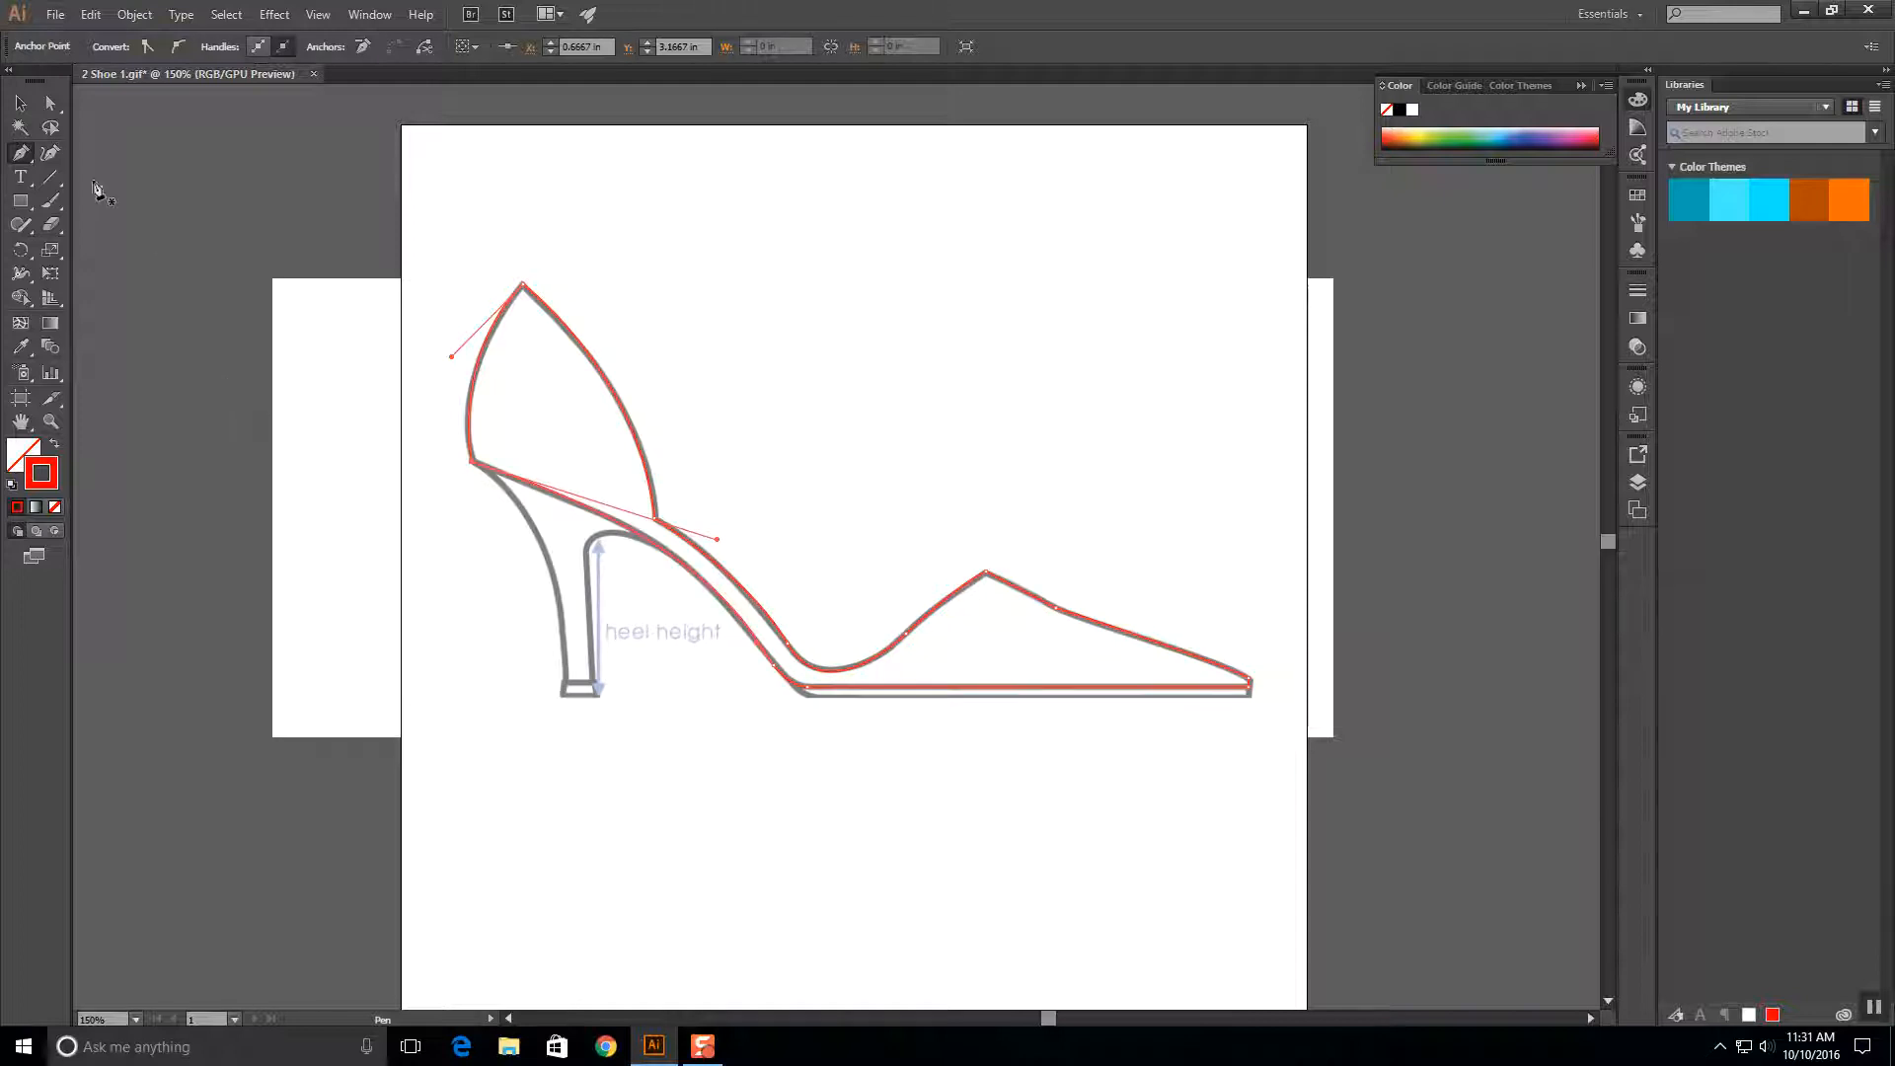
Check the deselected red outline with Layer 1 temporarily hidden, restoring the layer's visibility.
{"action": "left_click", "coordinate": [1635, 482]}
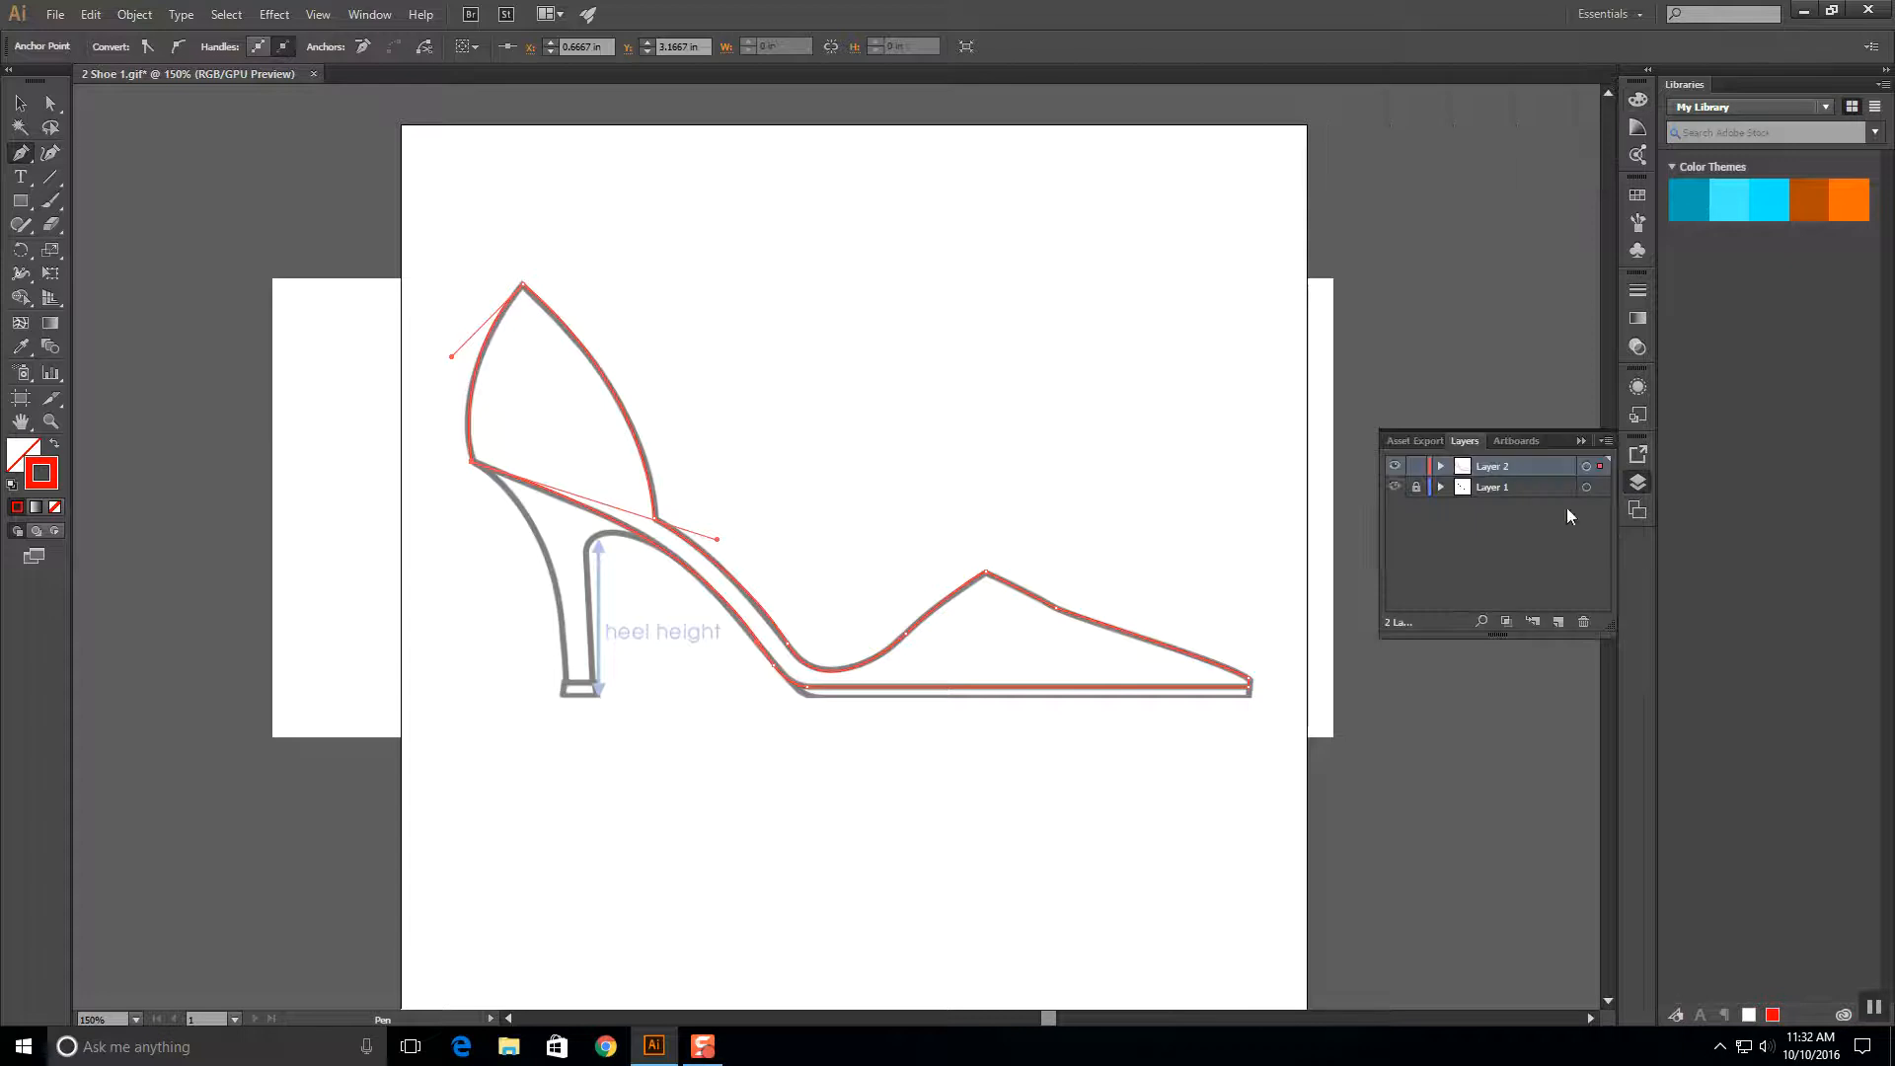
{"action": "left_click", "coordinate": [1394, 487]}
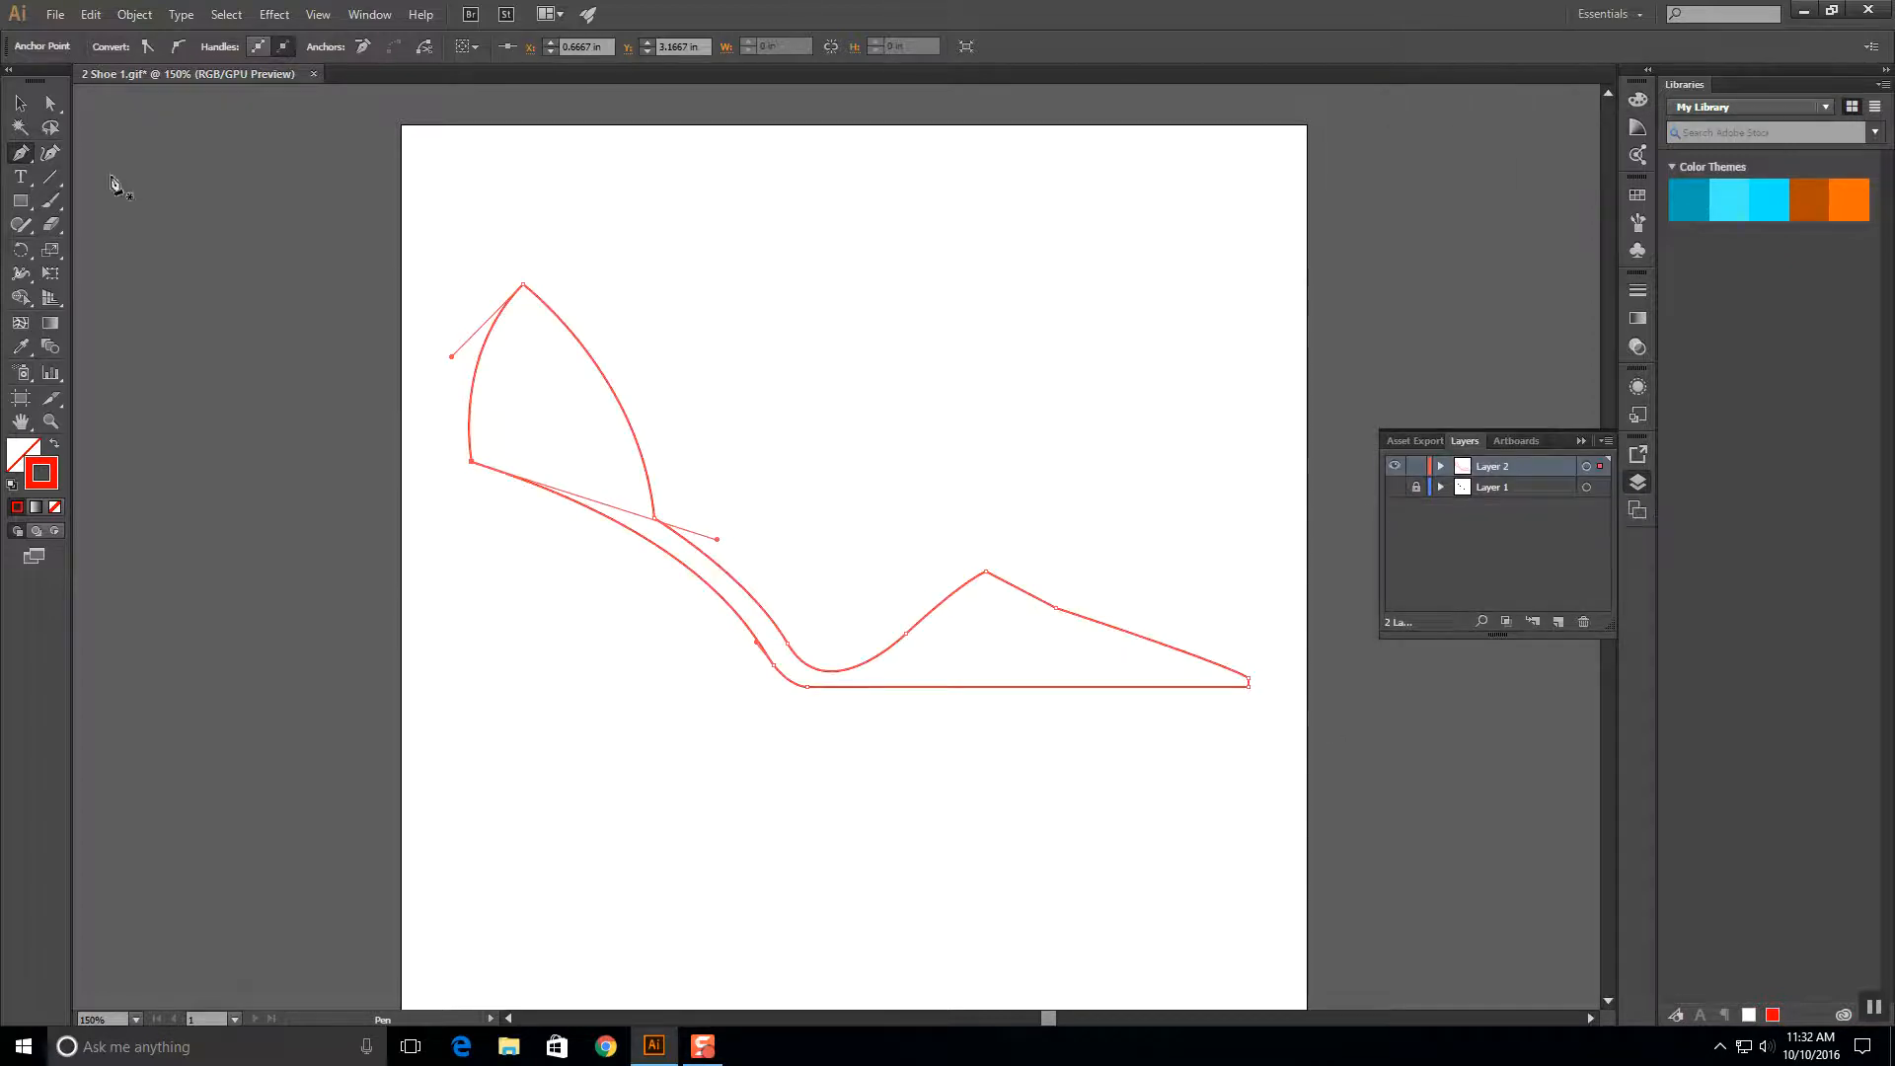
{"action": "left_click", "coordinate": [17, 99]}
{"action": "left_click", "coordinate": [737, 233]}
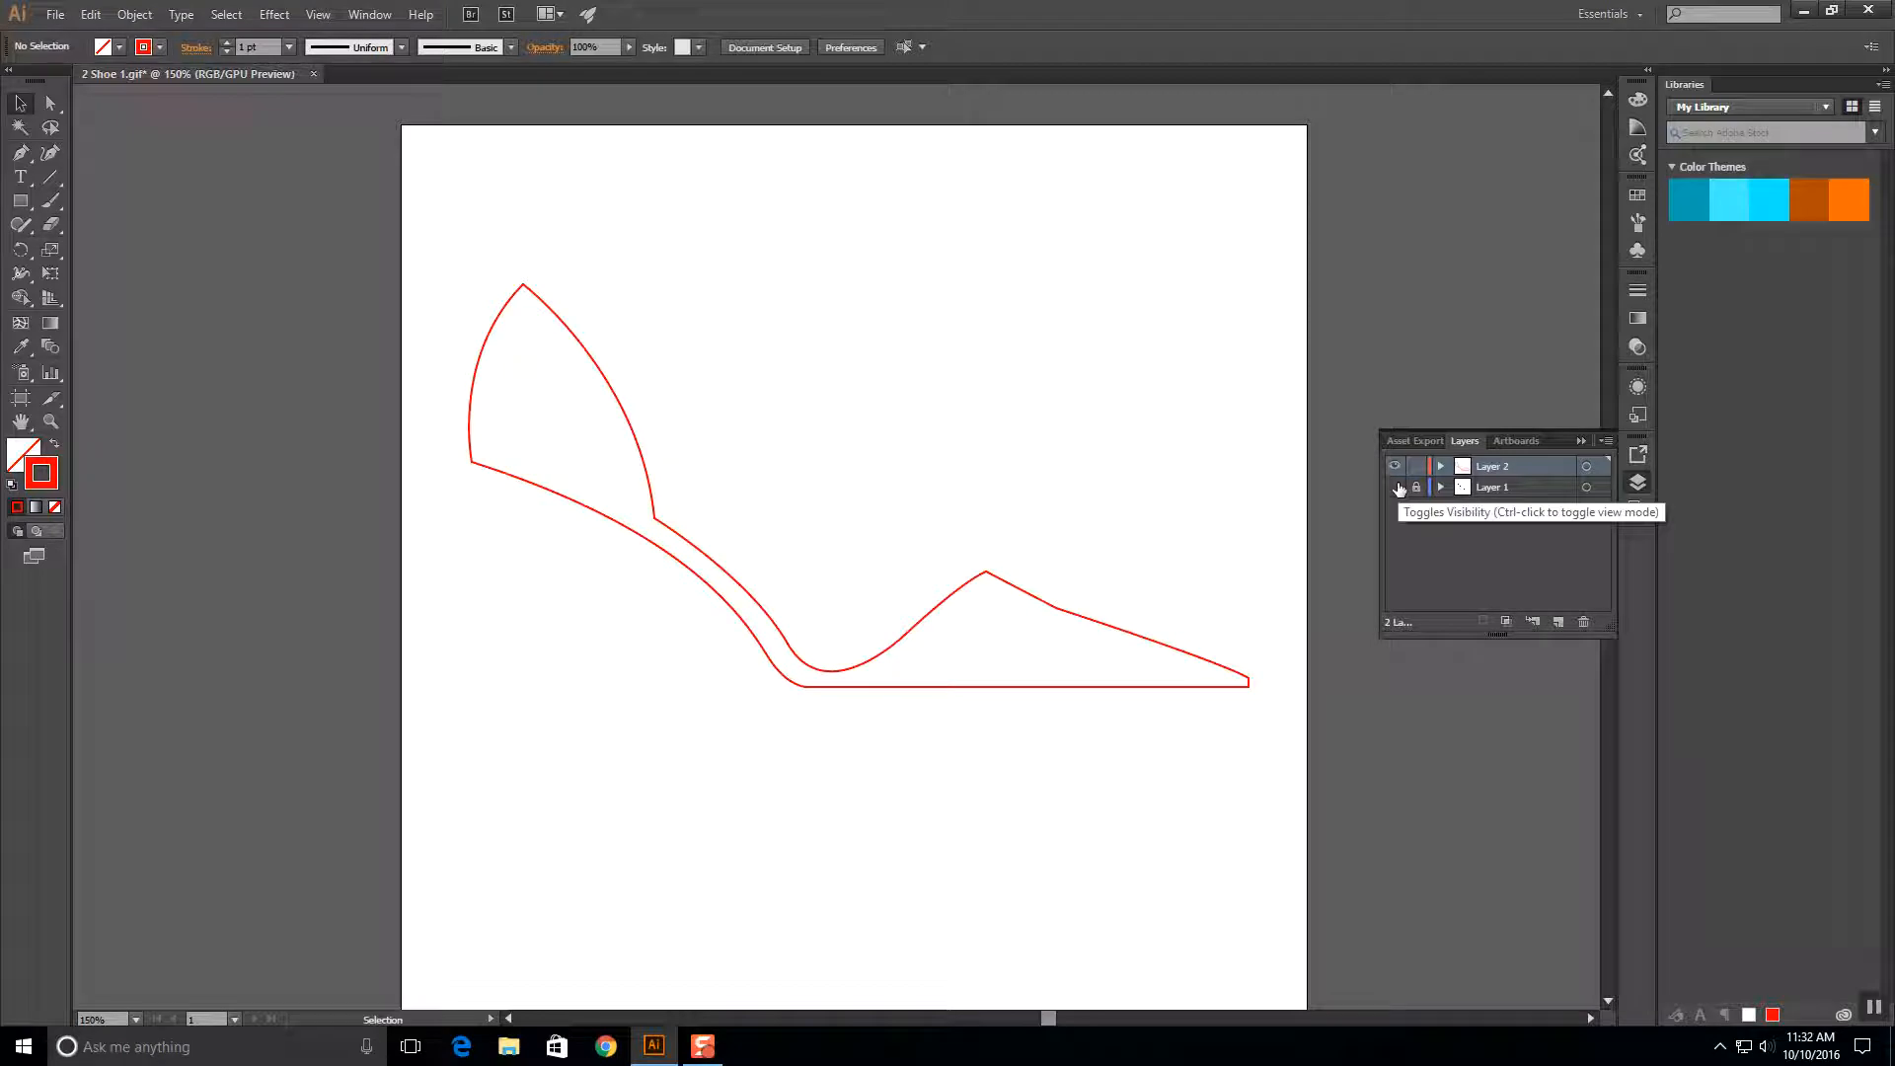
{"action": "left_click", "coordinate": [1395, 487]}
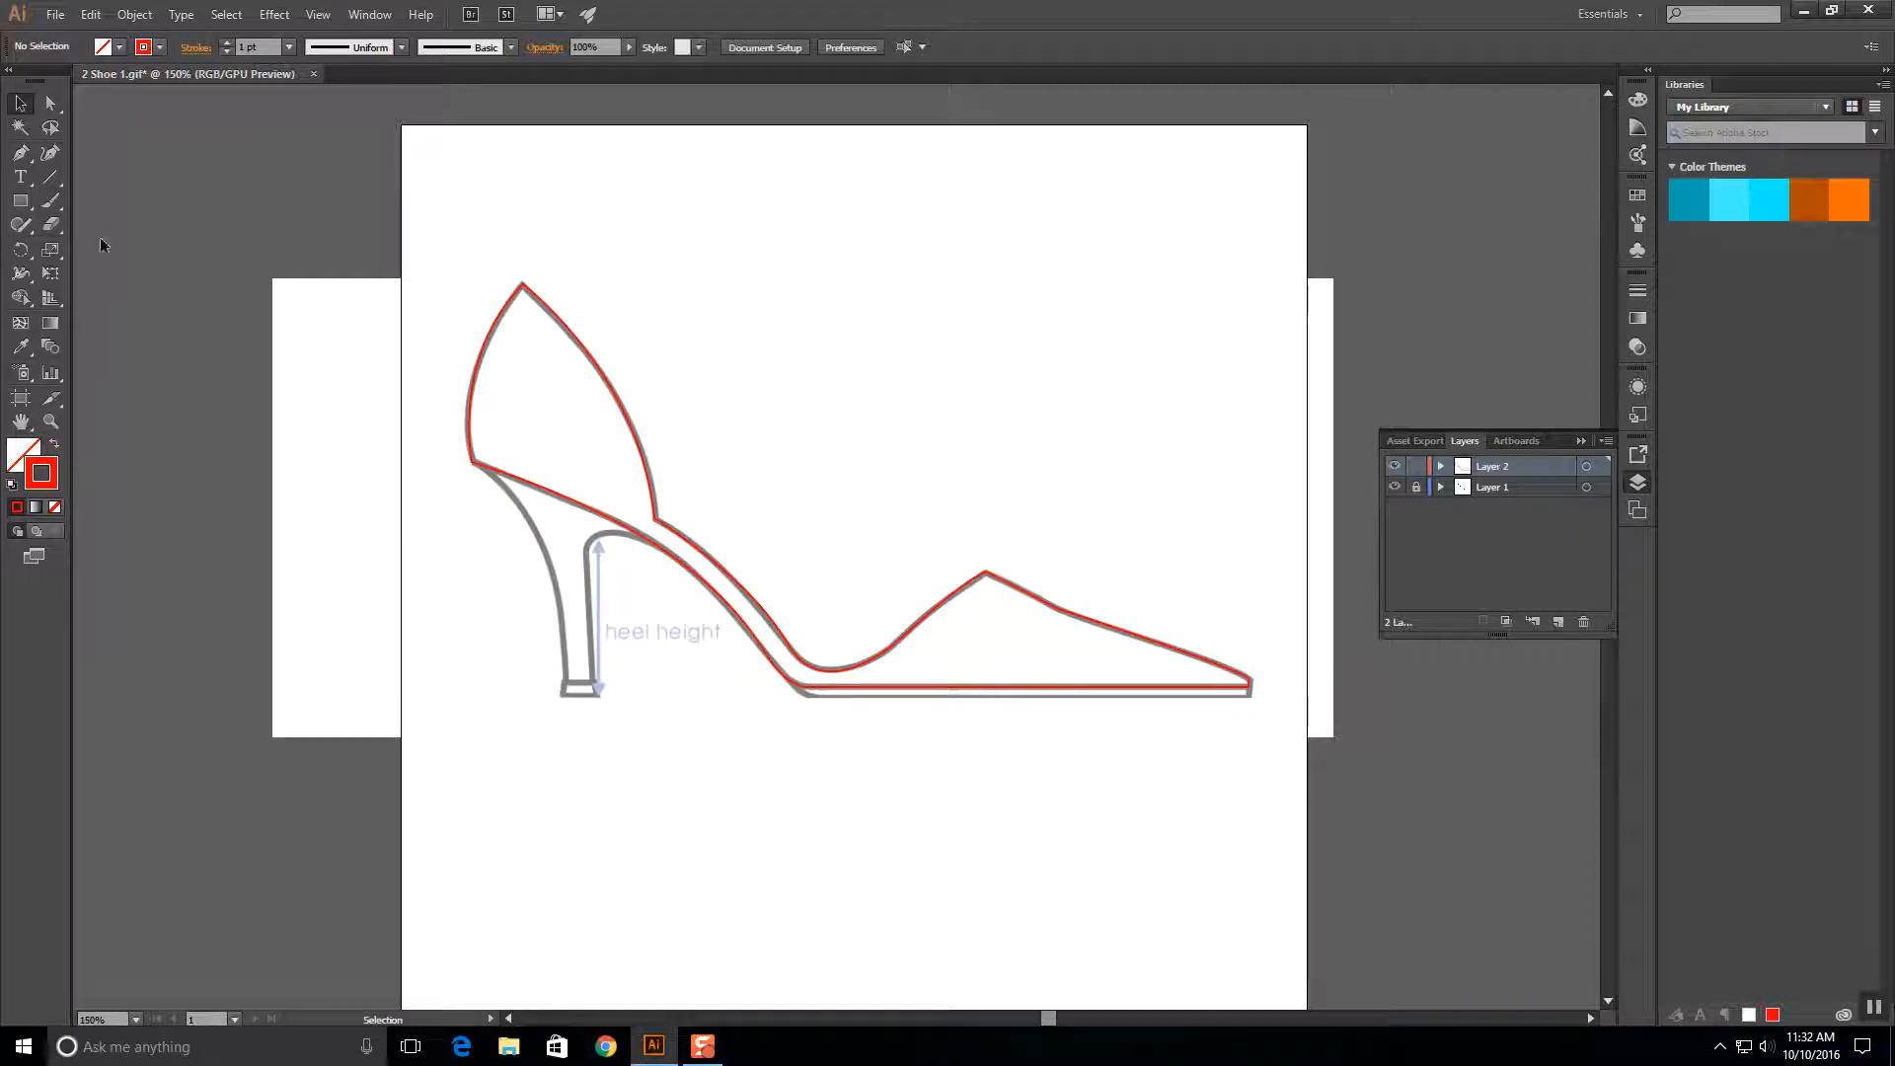
Select the closed red shoe outline and lock it.
{"action": "left_click", "coordinate": [21, 153]}
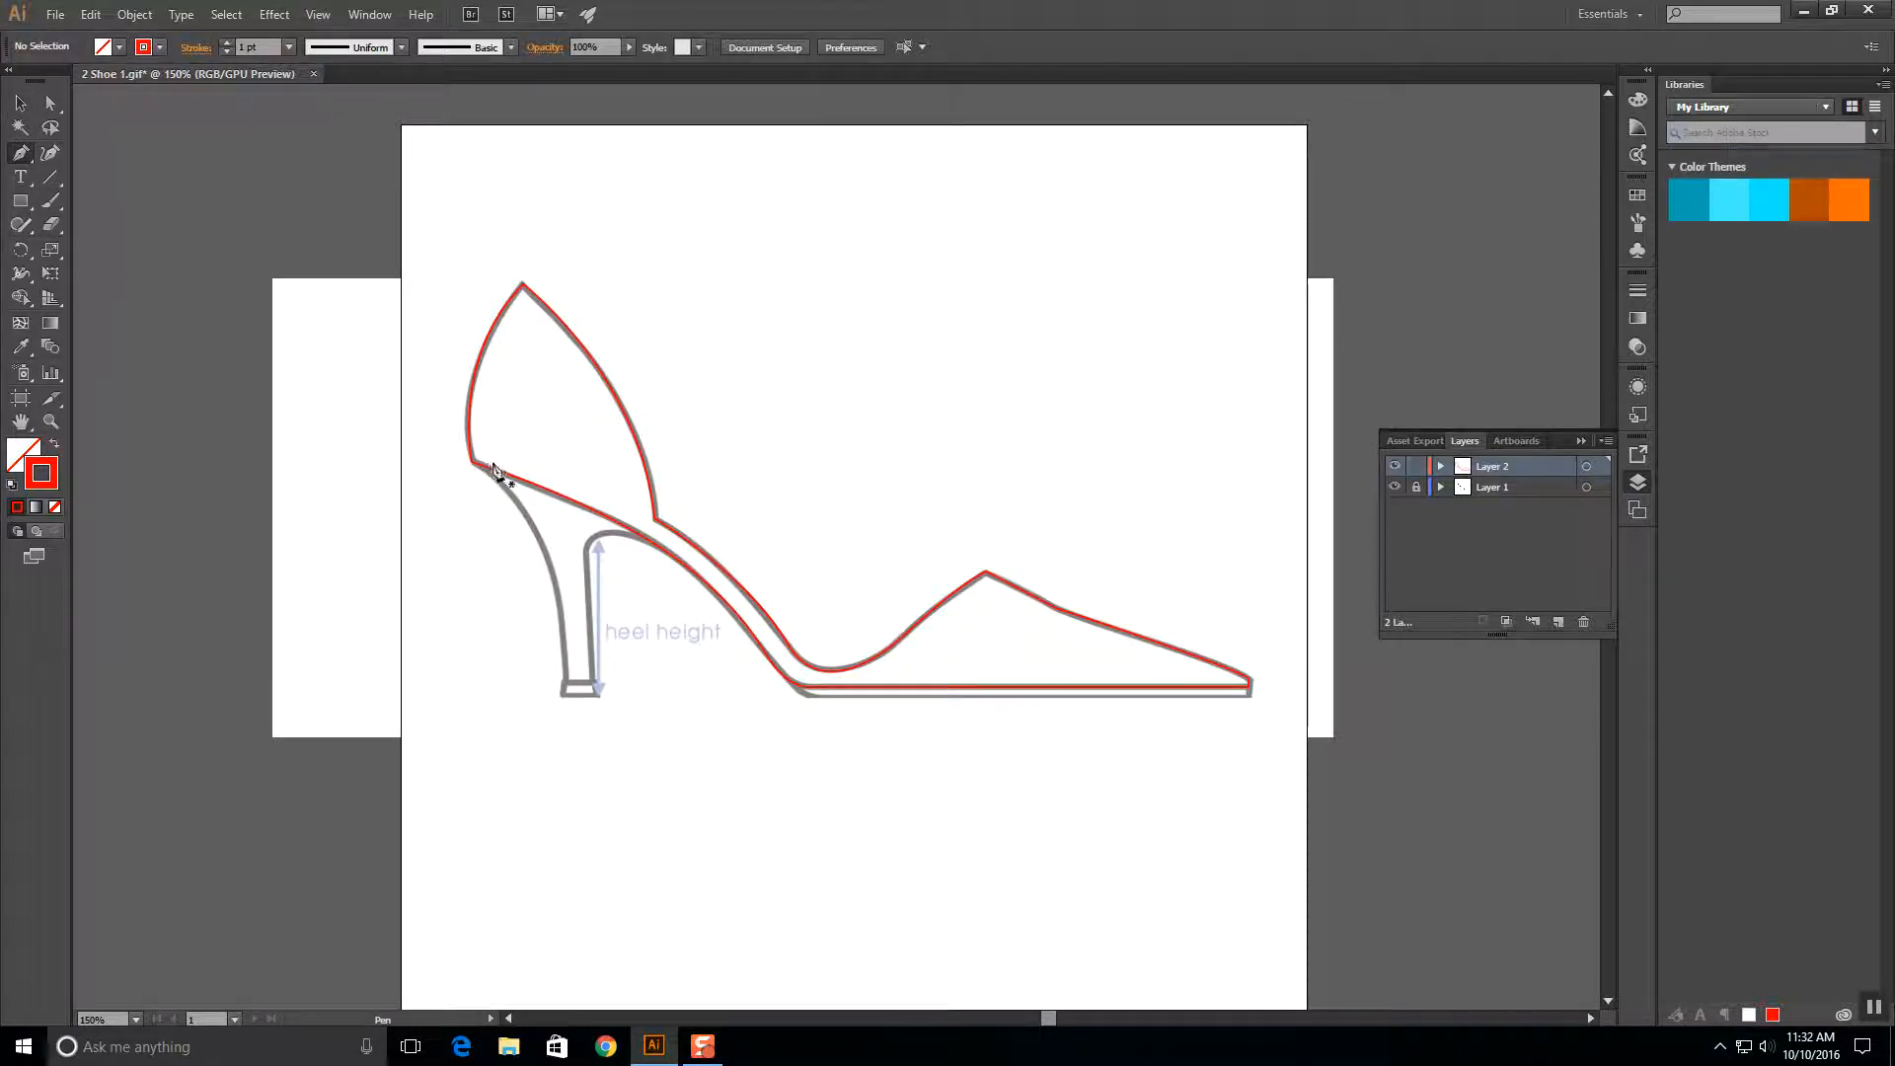
{"action": "left_click", "coordinate": [24, 105]}
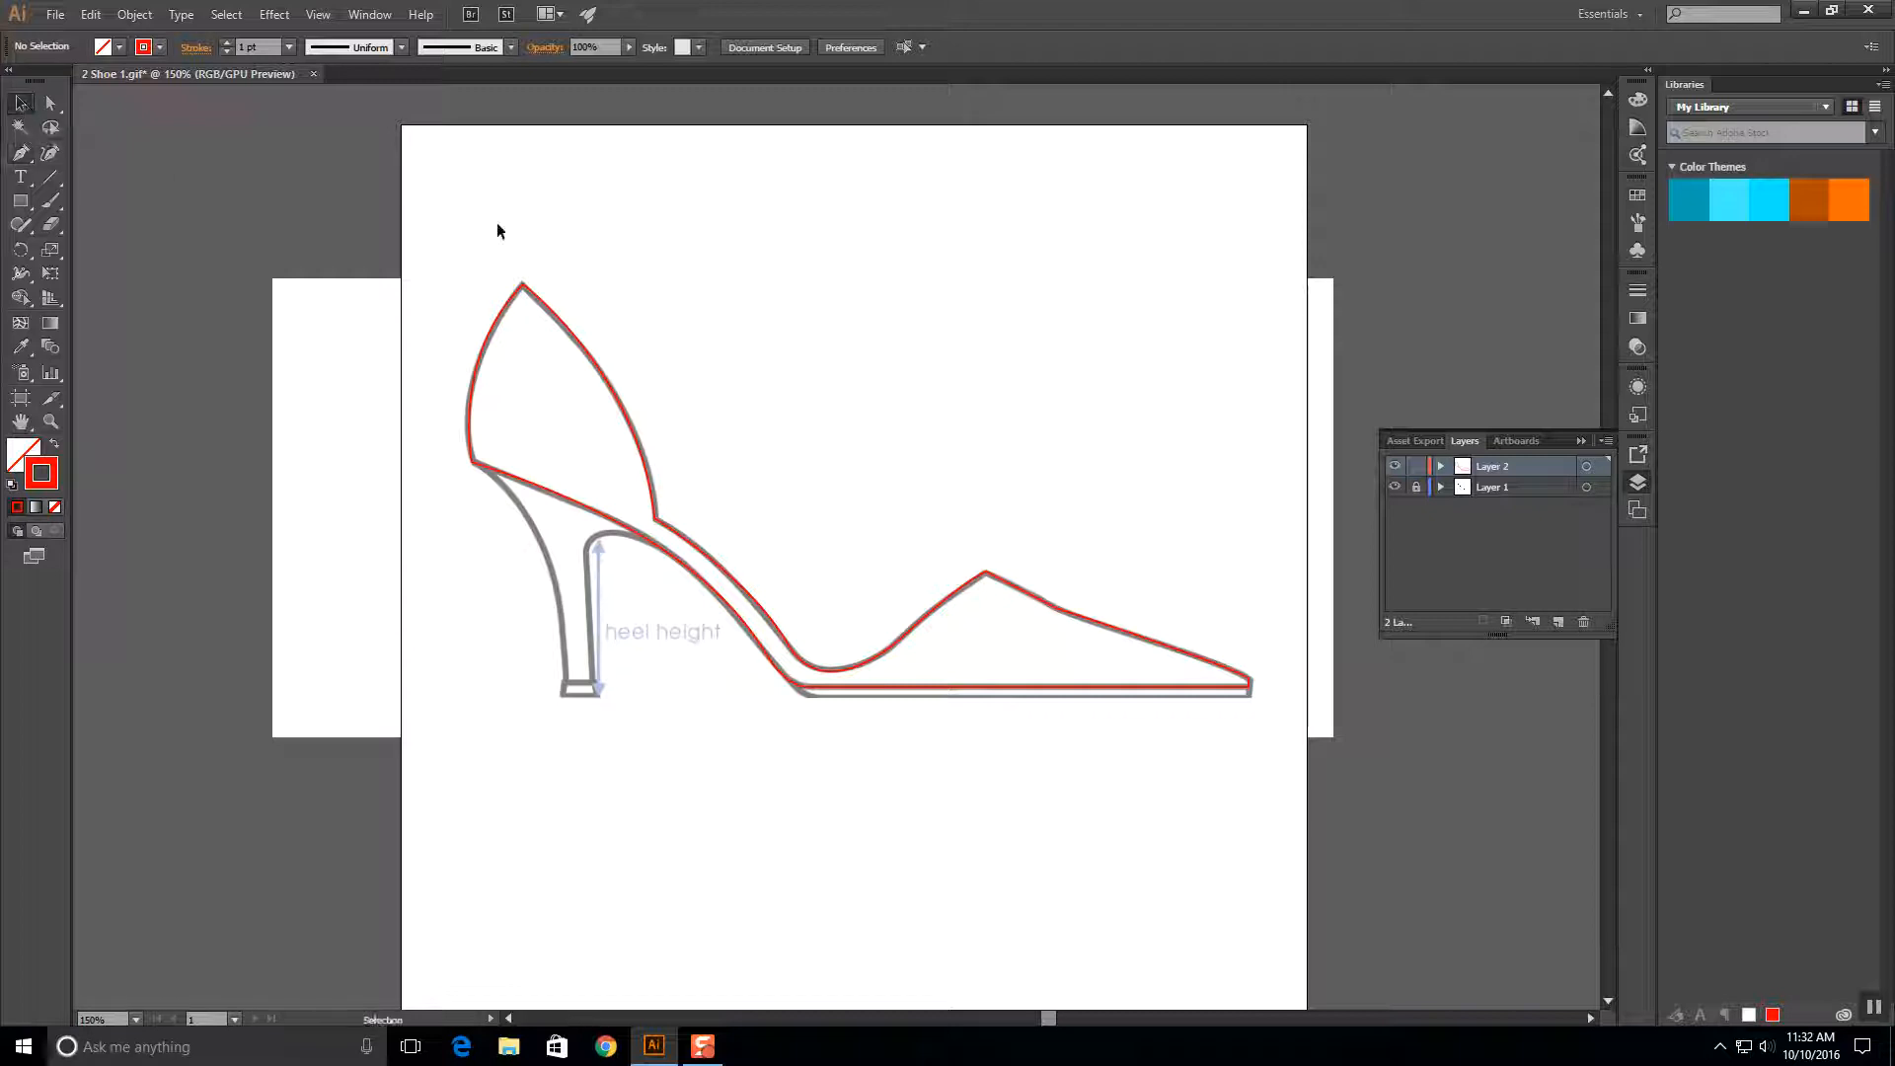
{"action": "left_click", "coordinate": [517, 289]}
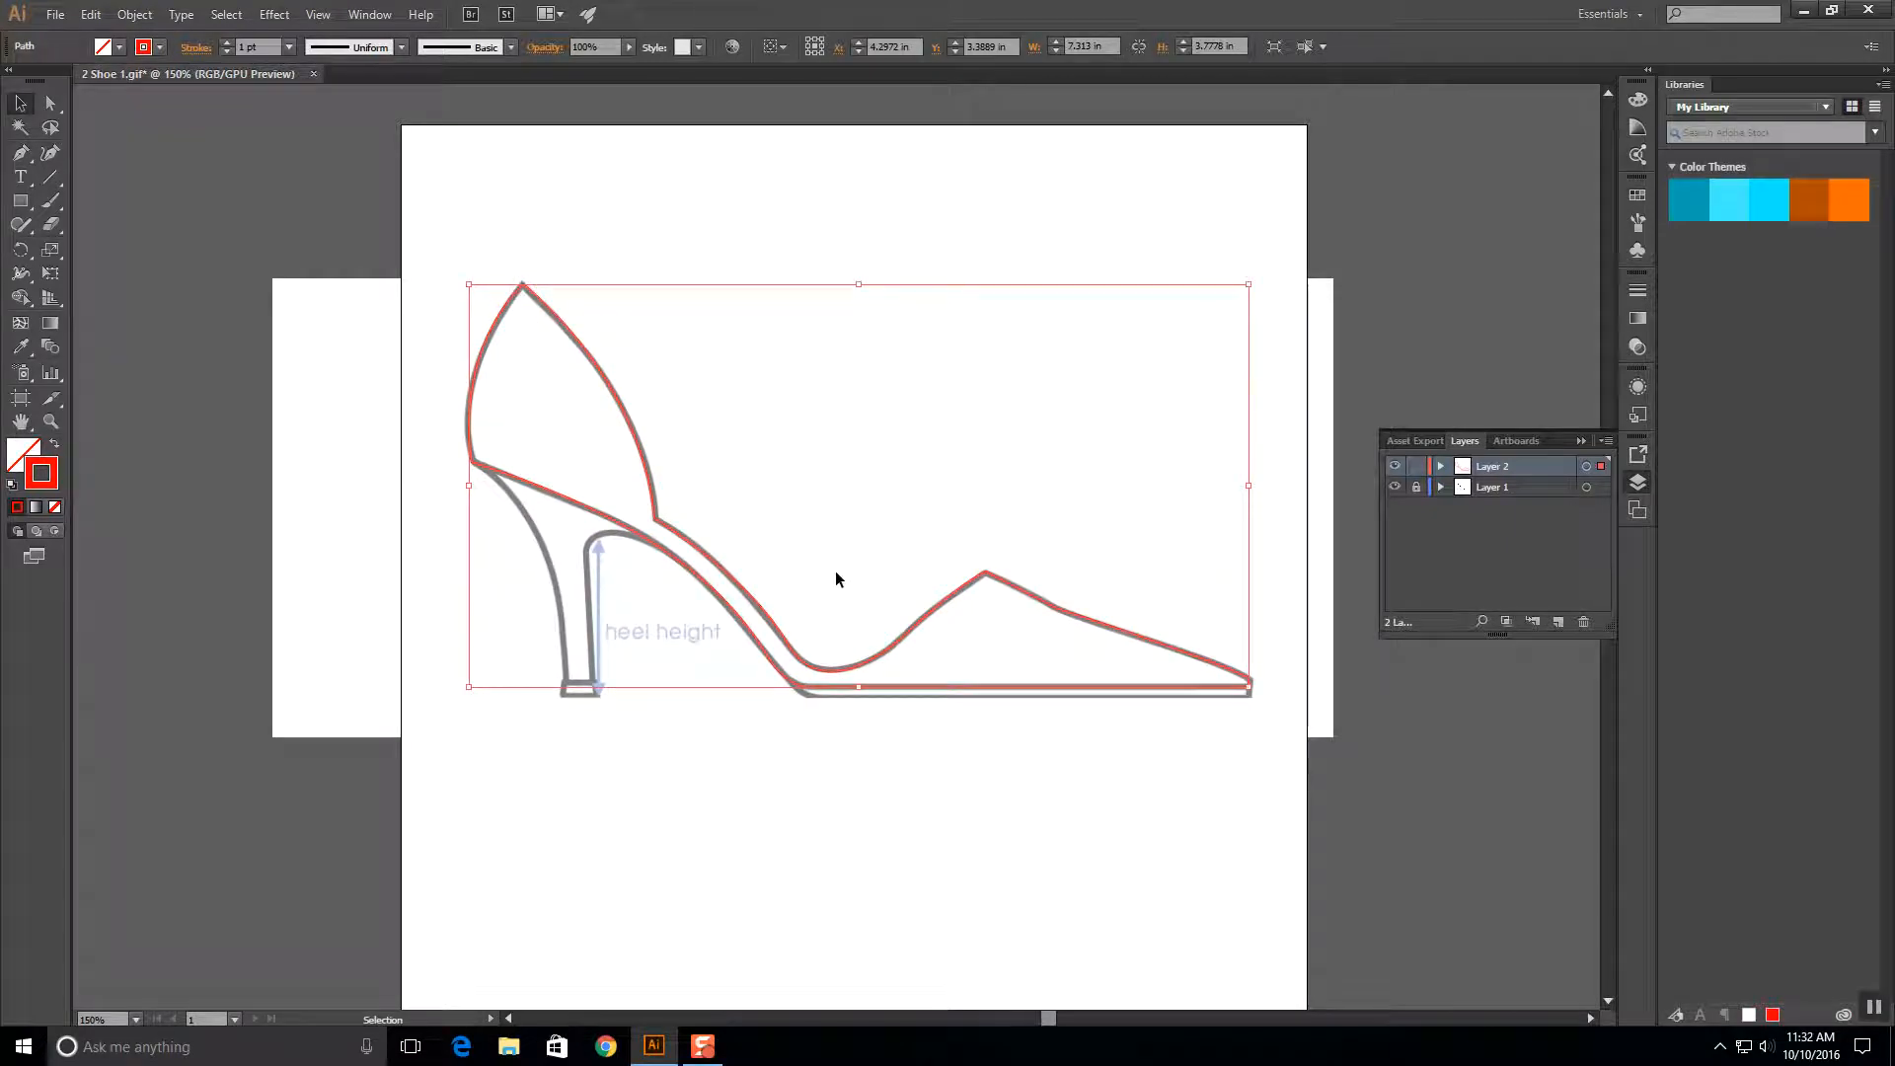
{"action": "left_click", "coordinate": [135, 15]}
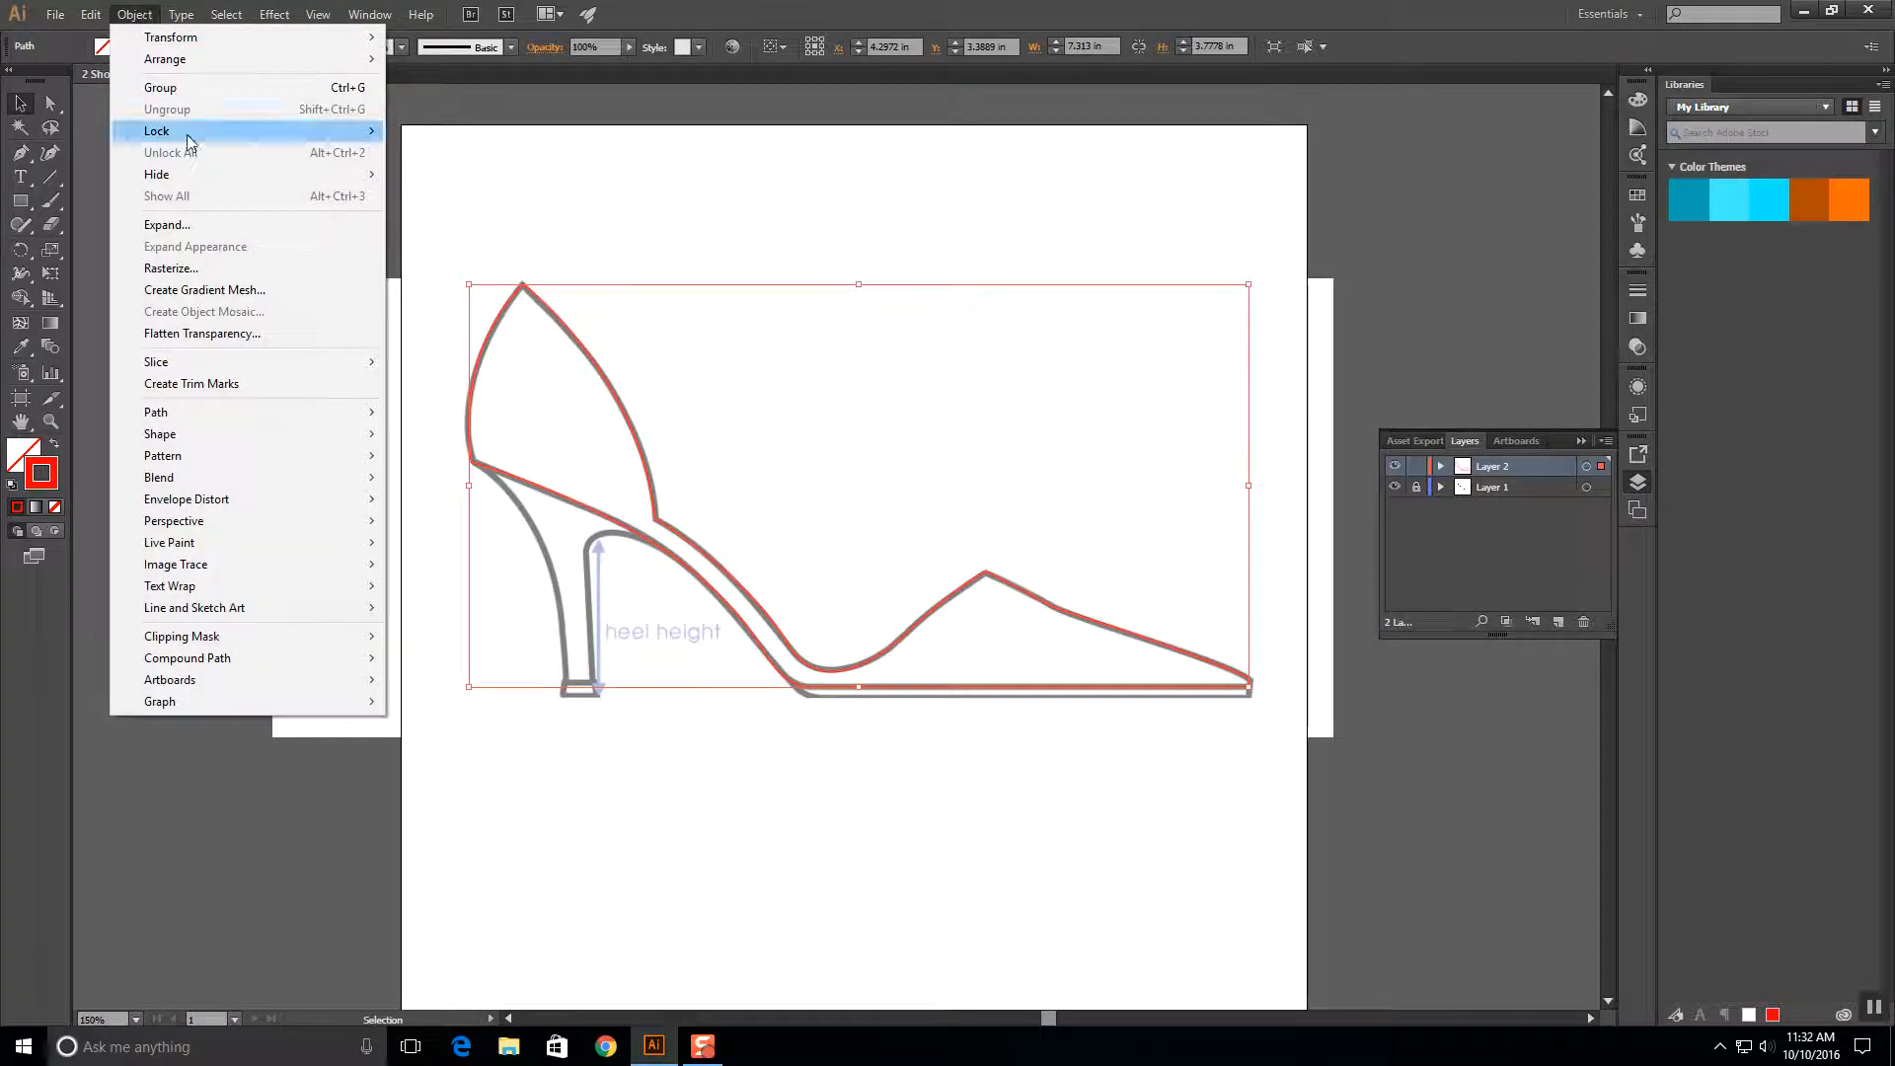
{"action": "mouse_move", "coordinate": [202, 134]}
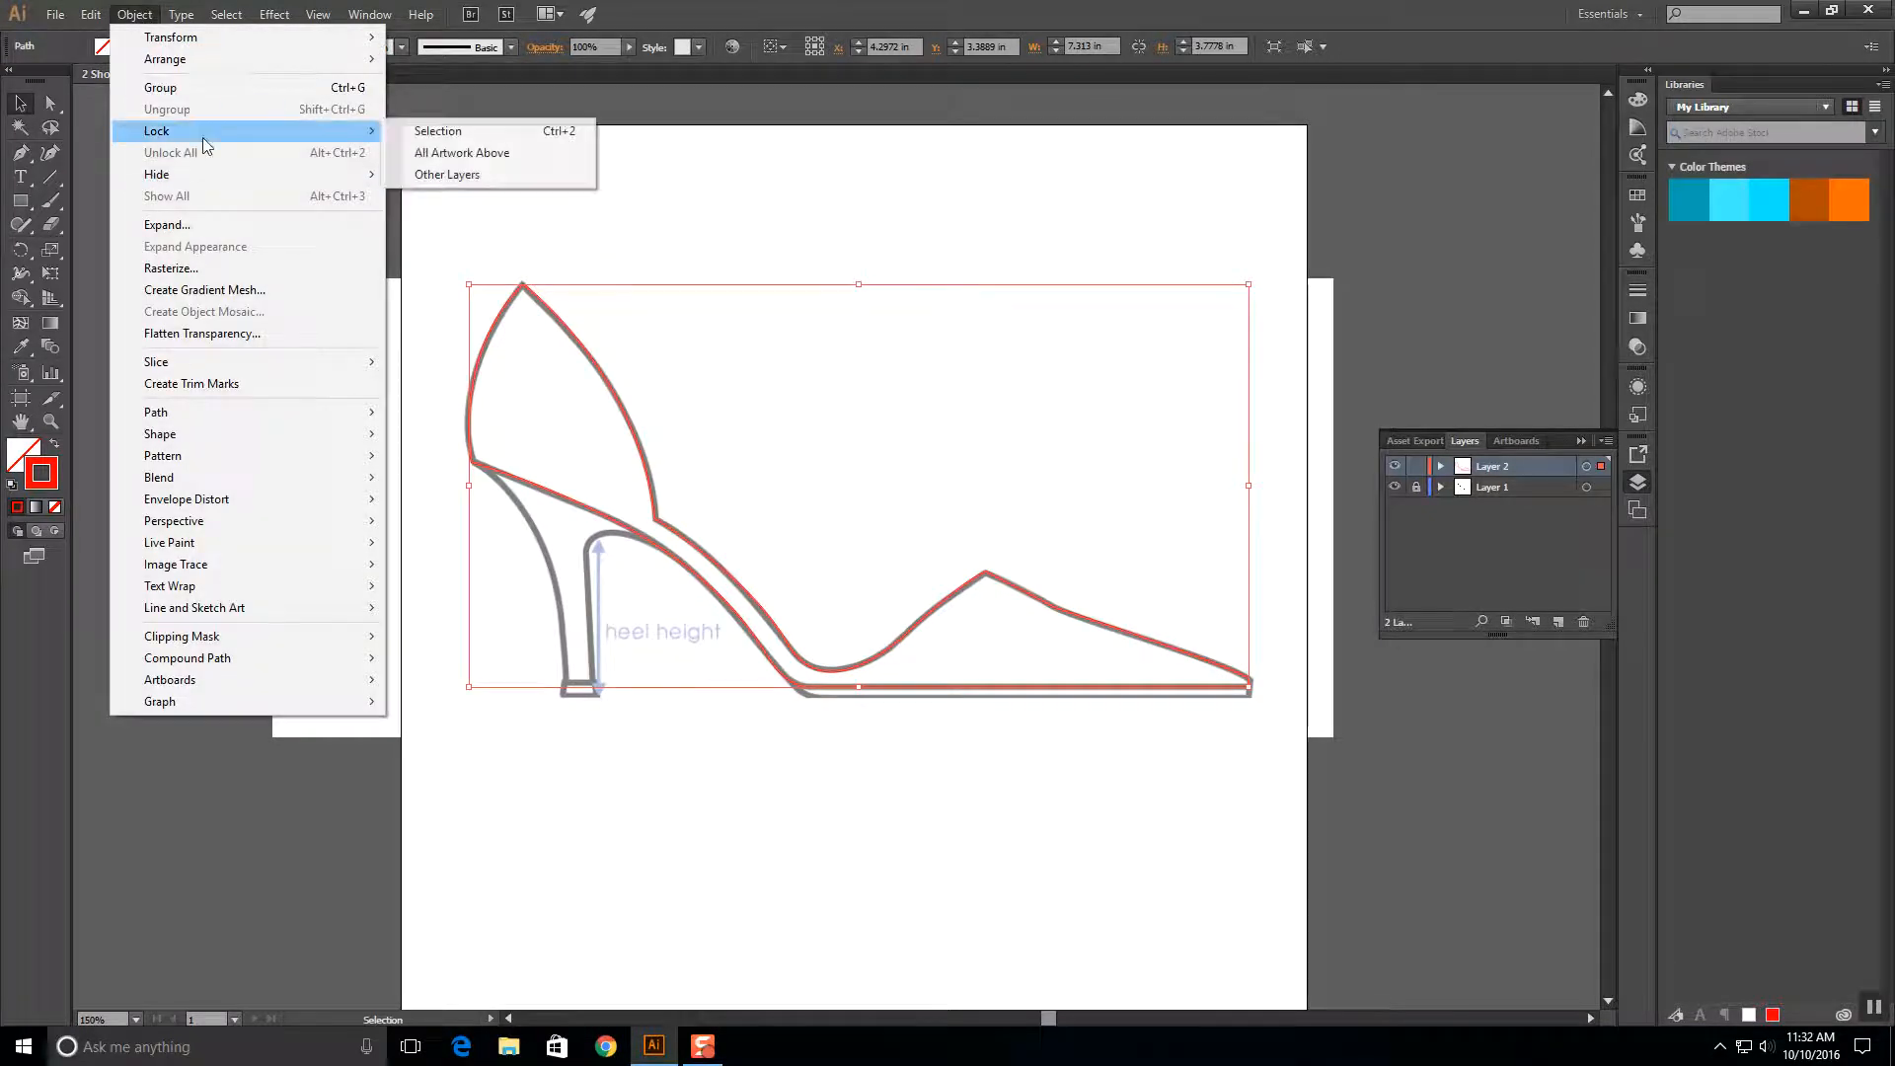
{"action": "left_click", "coordinate": [438, 132]}
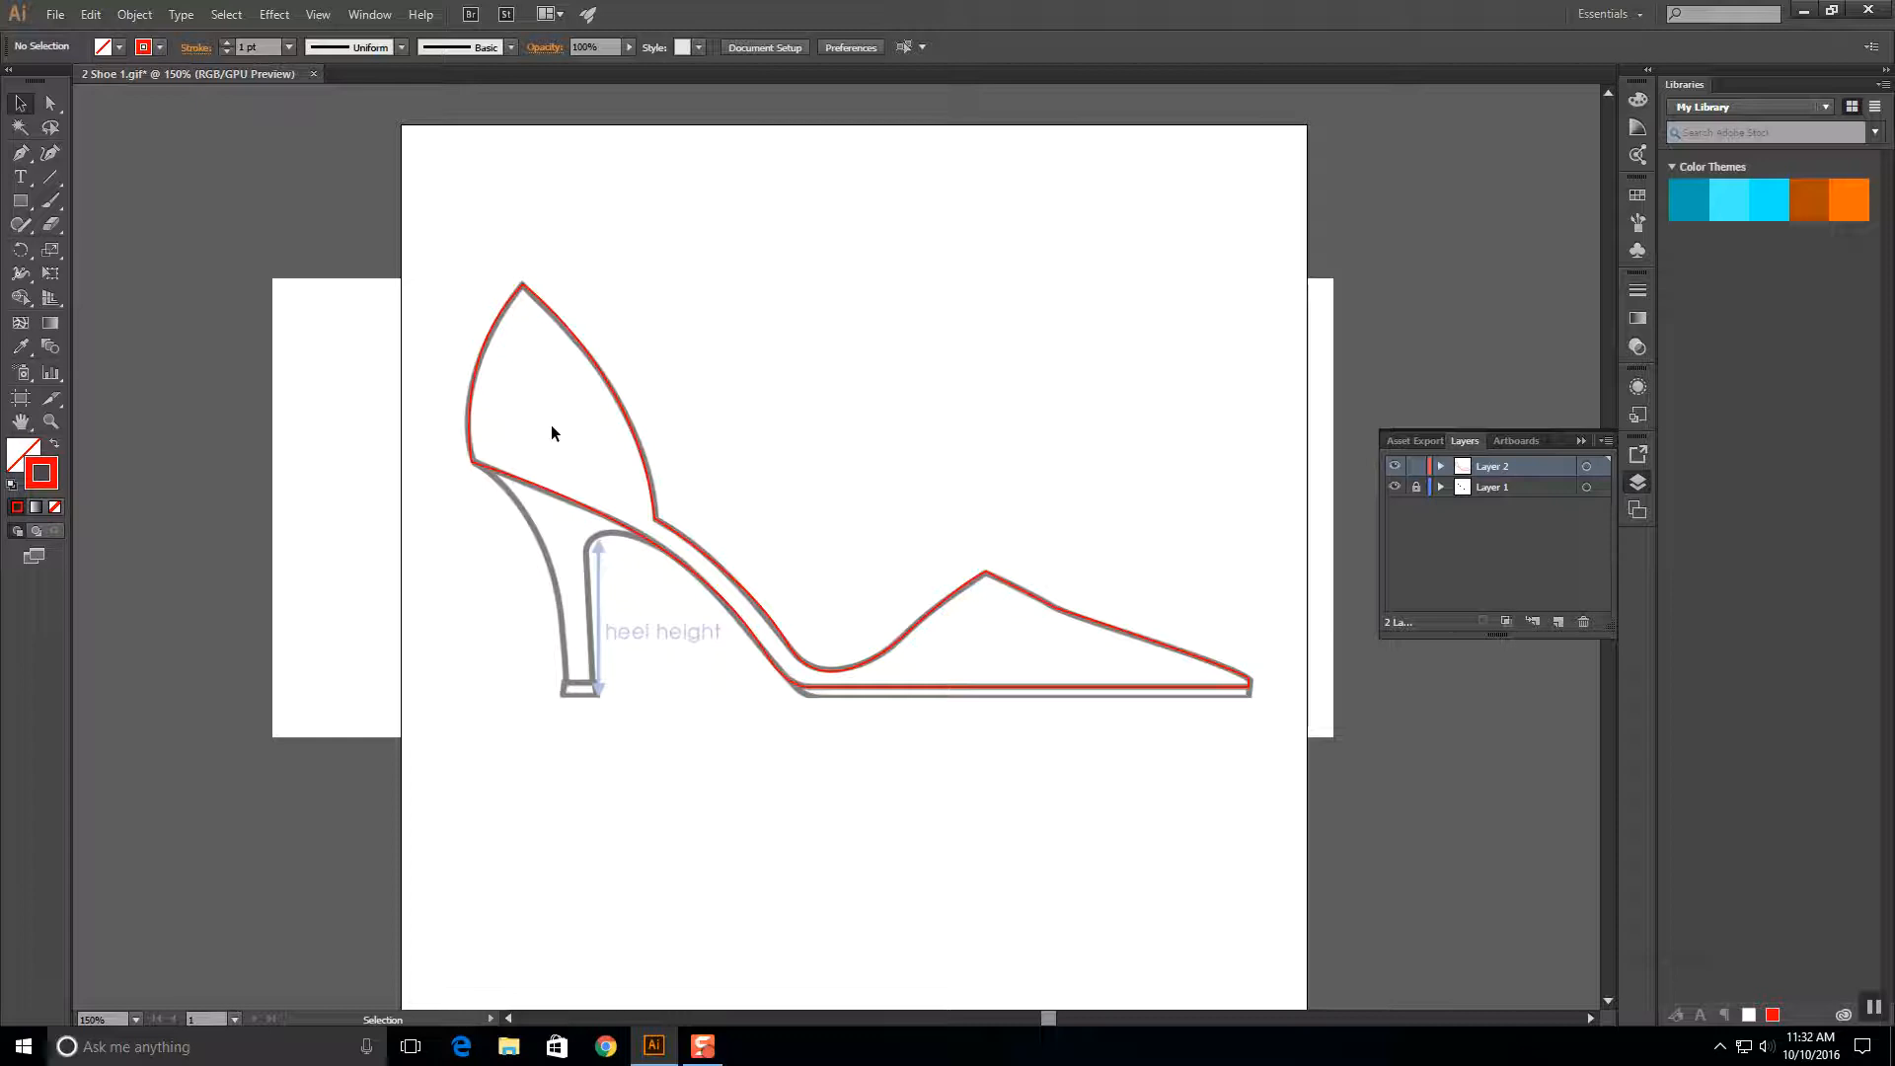
Set the stroke colour to purple 9B00FF.
{"action": "double_click", "coordinate": [41, 474]}
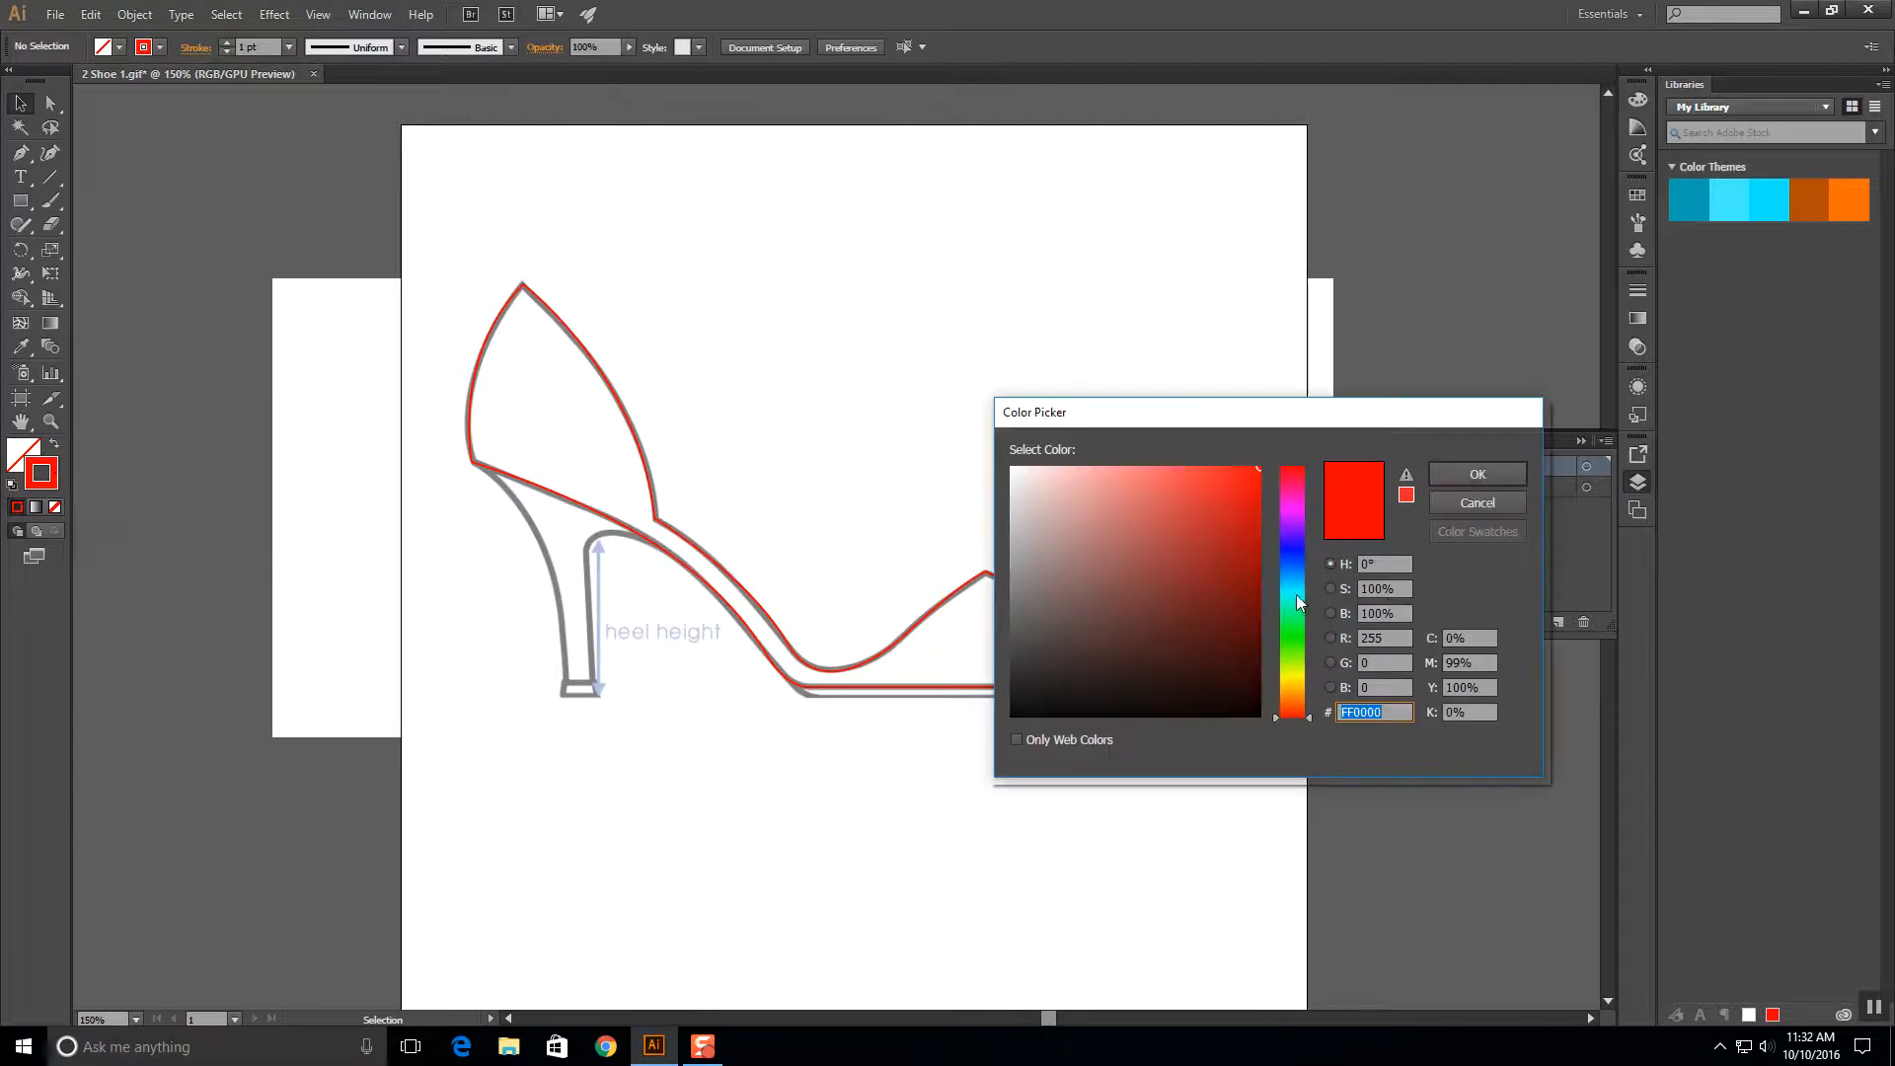
{"action": "left_click", "coordinate": [1295, 524]}
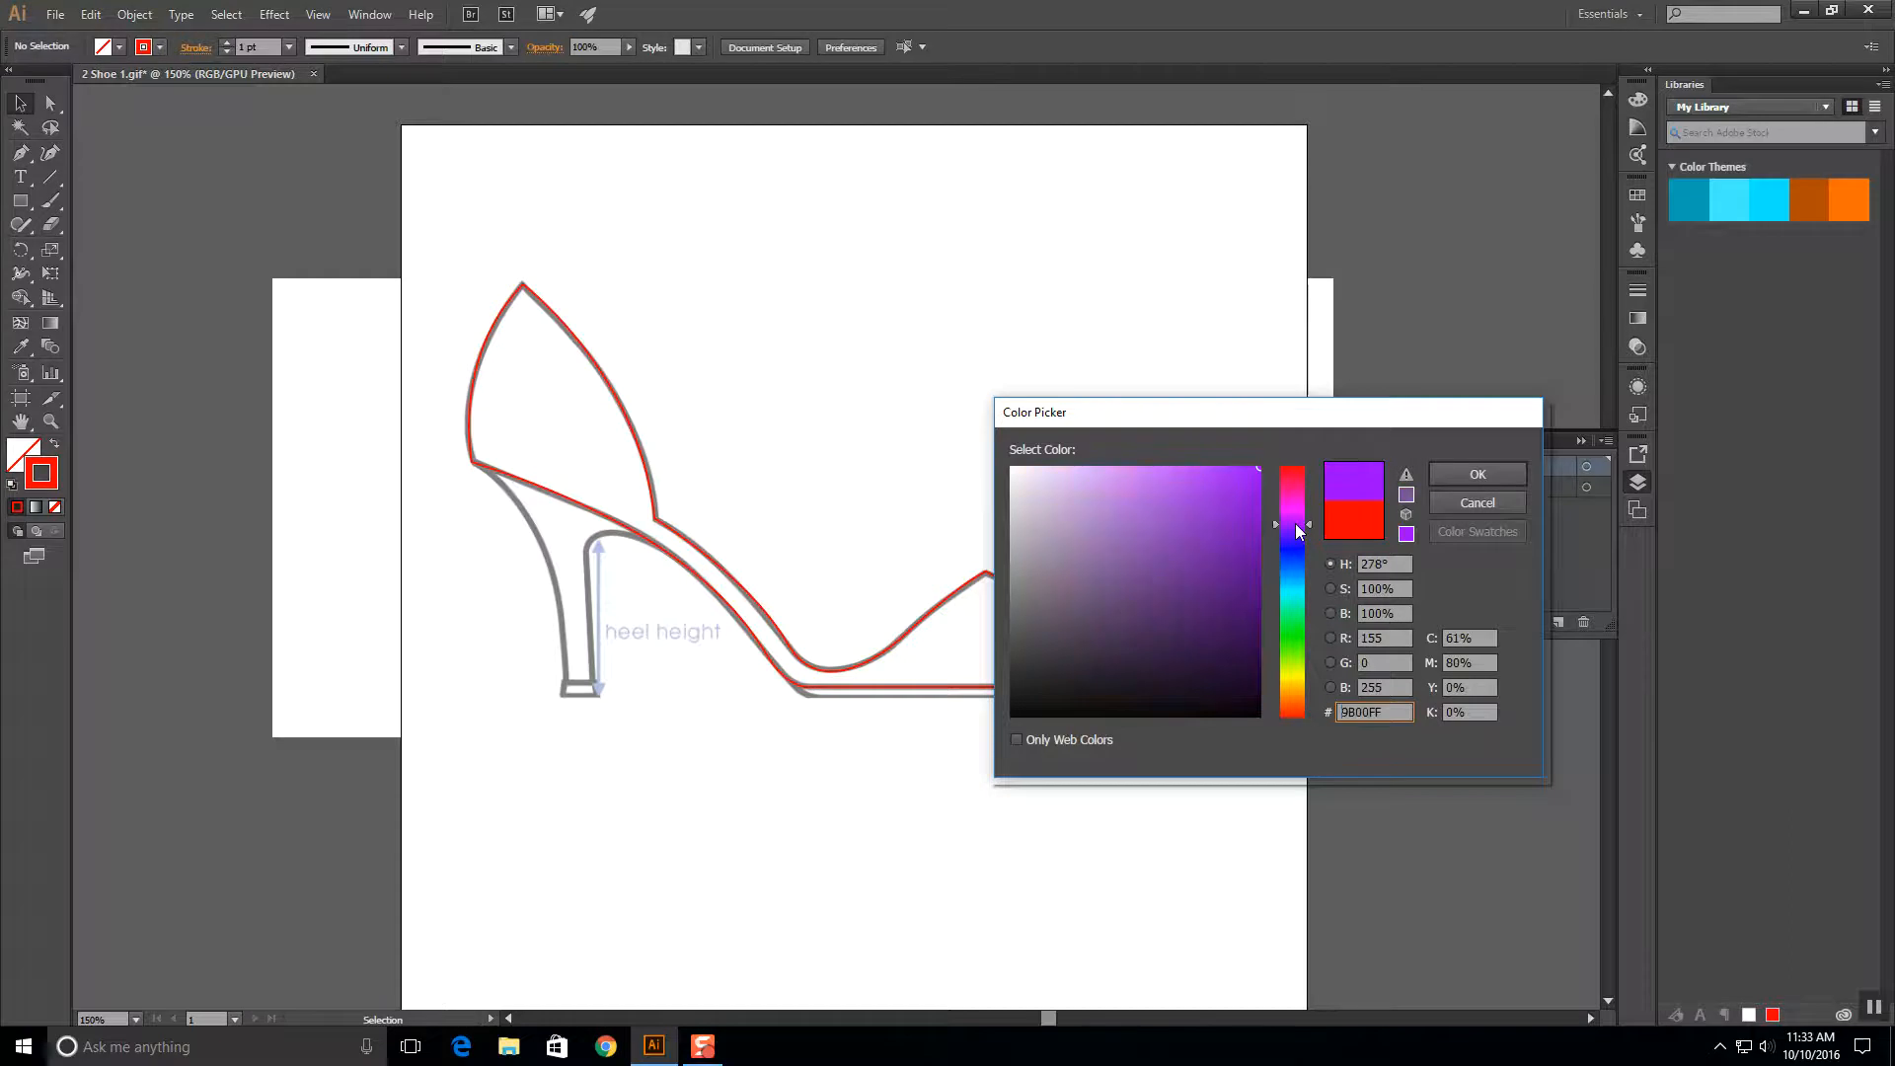
{"action": "left_click", "coordinate": [1453, 478]}
Trace the heel's bottom edge and back curve up to the shoe's back corner with the Pen tool, removing the outgoing handle there.
{"action": "left_click", "coordinate": [20, 152]}
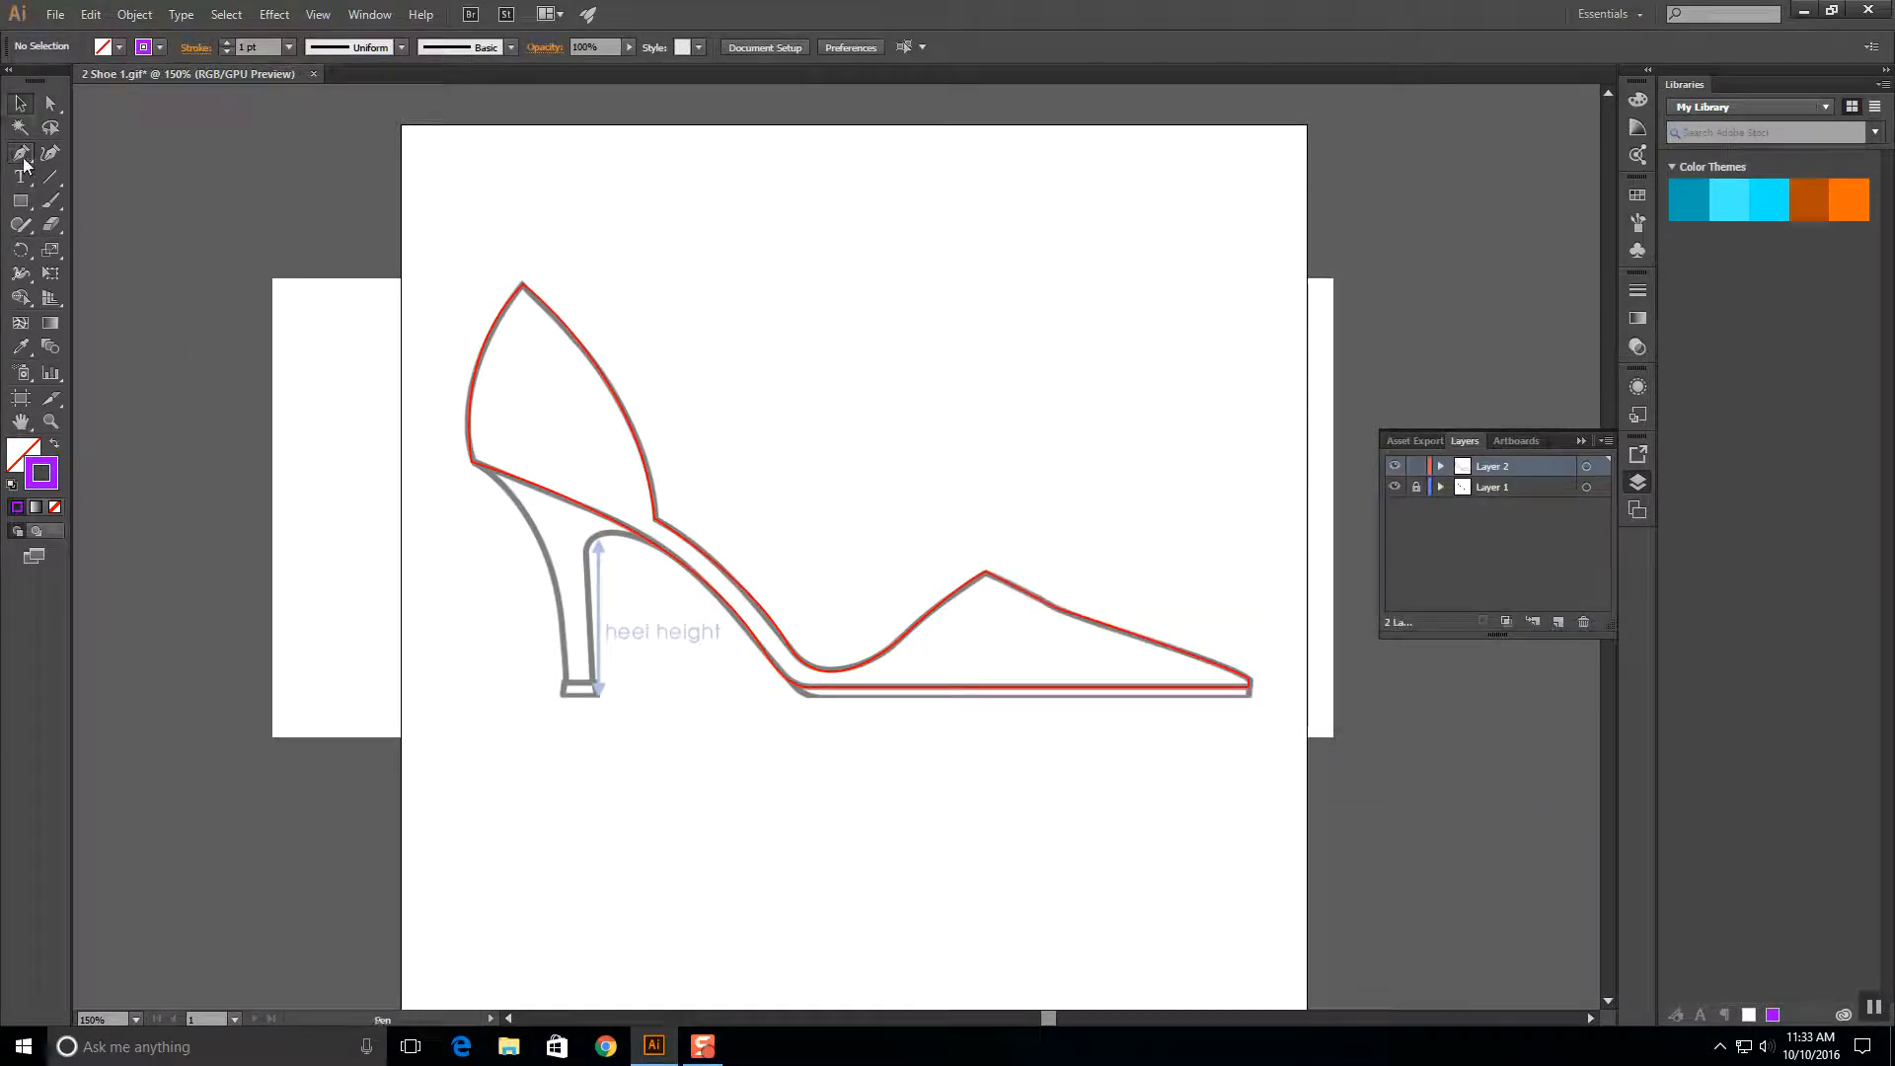
{"action": "left_click", "coordinate": [592, 682]}
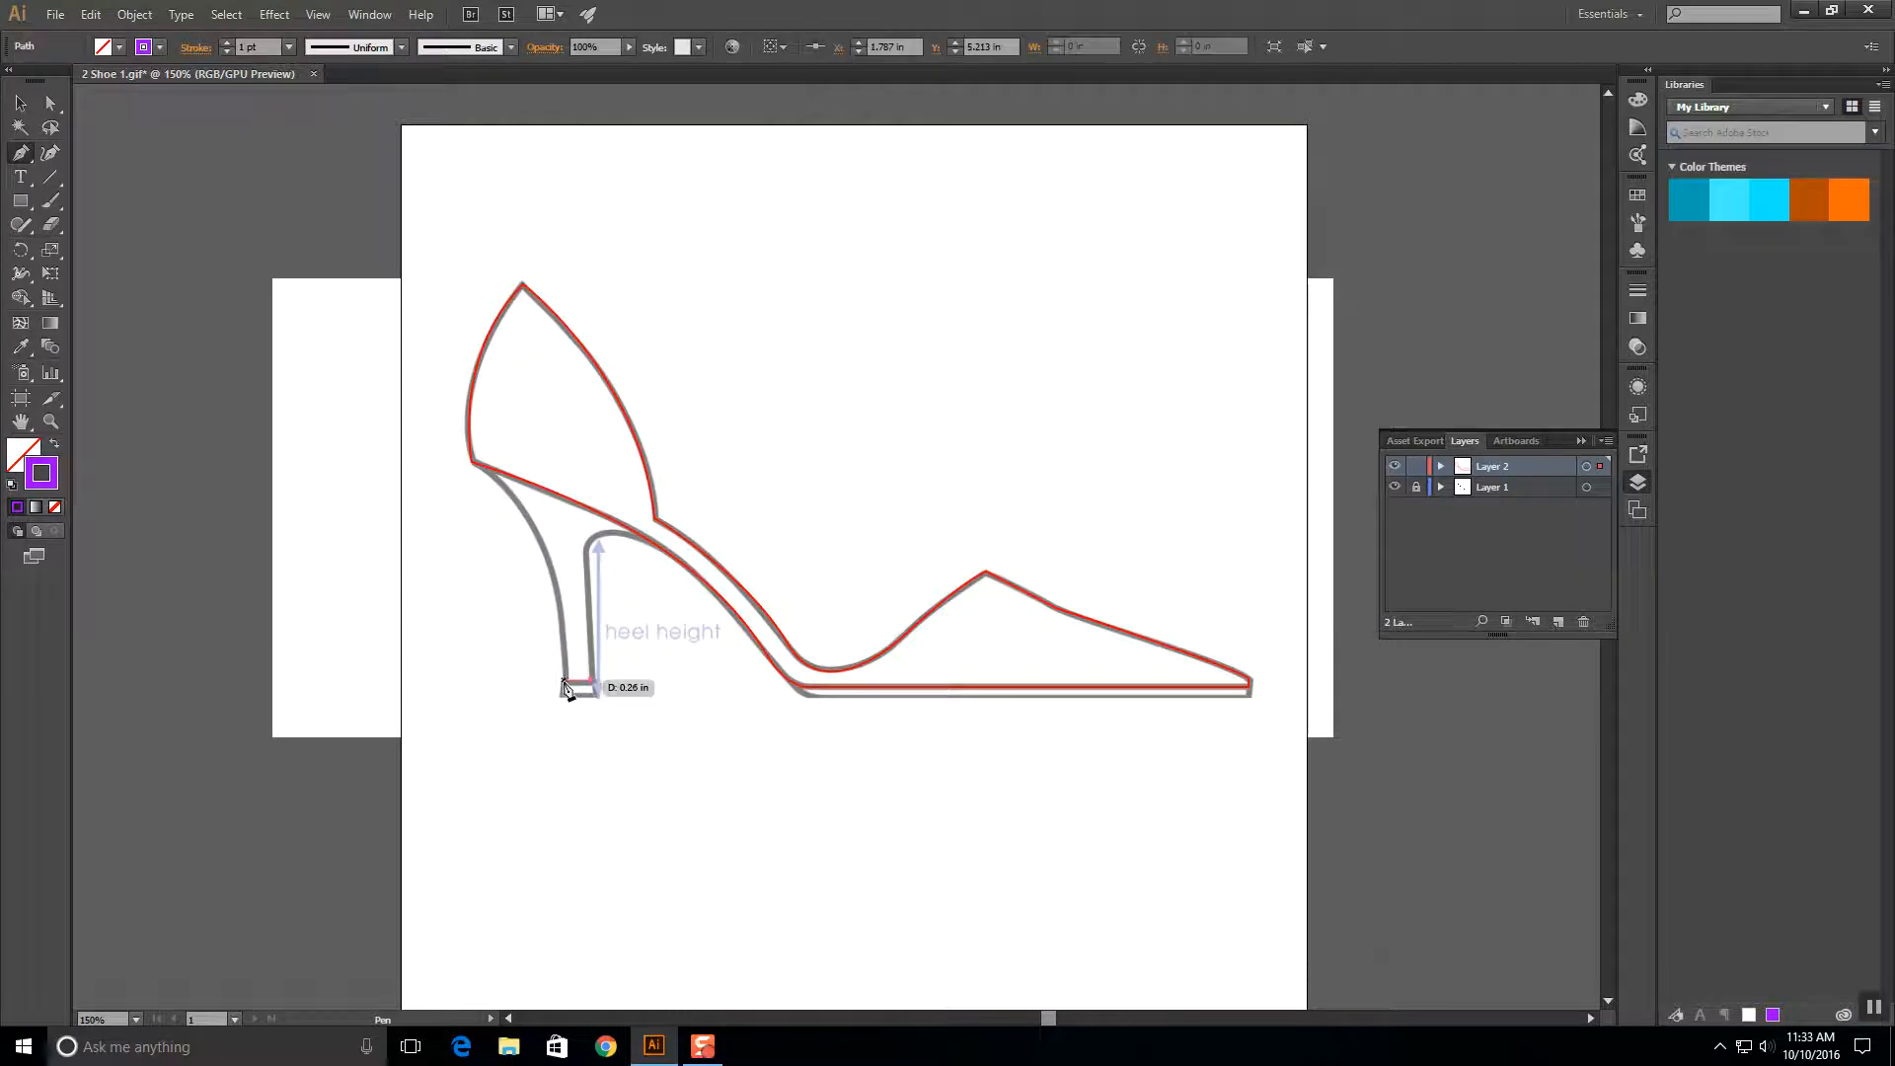
{"action": "left_click", "coordinate": [567, 681]}
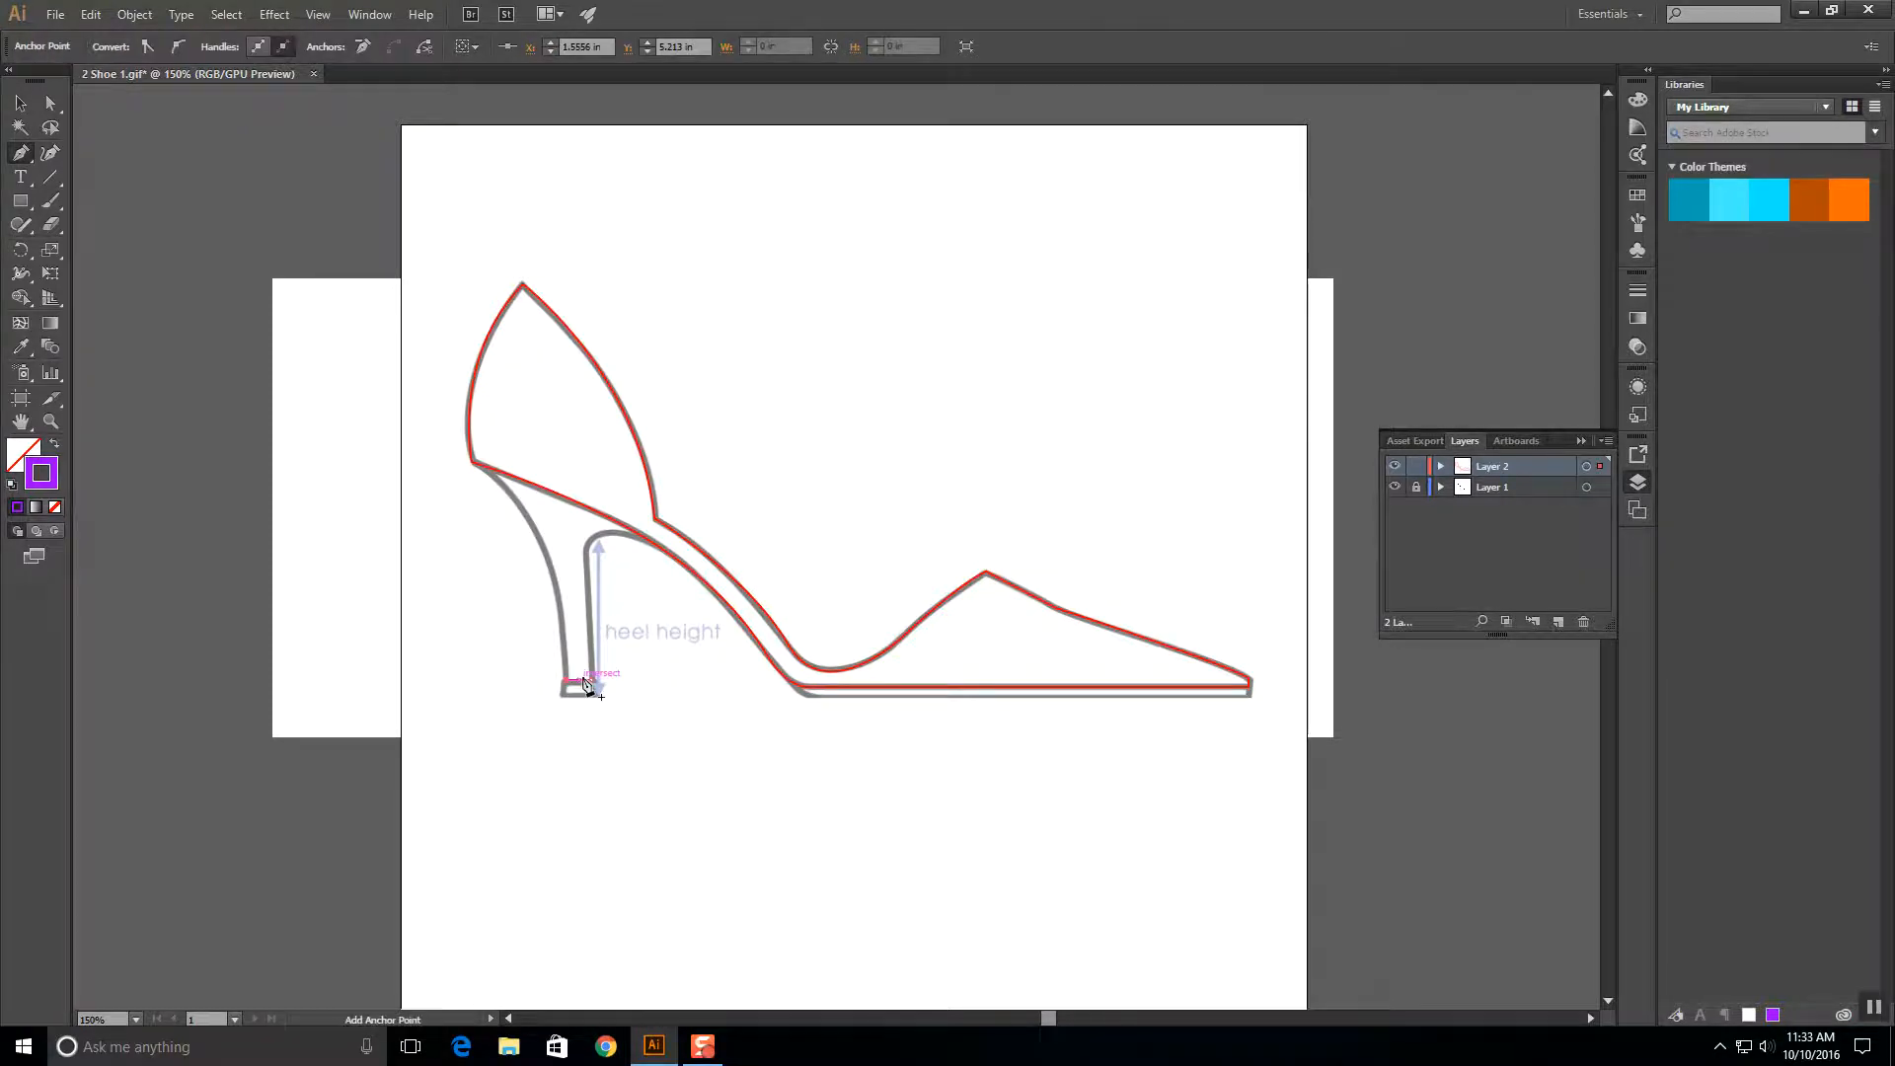
{"action": "left_click_drag", "start_coordinate": [474, 461], "coordinate": [380, 395]}
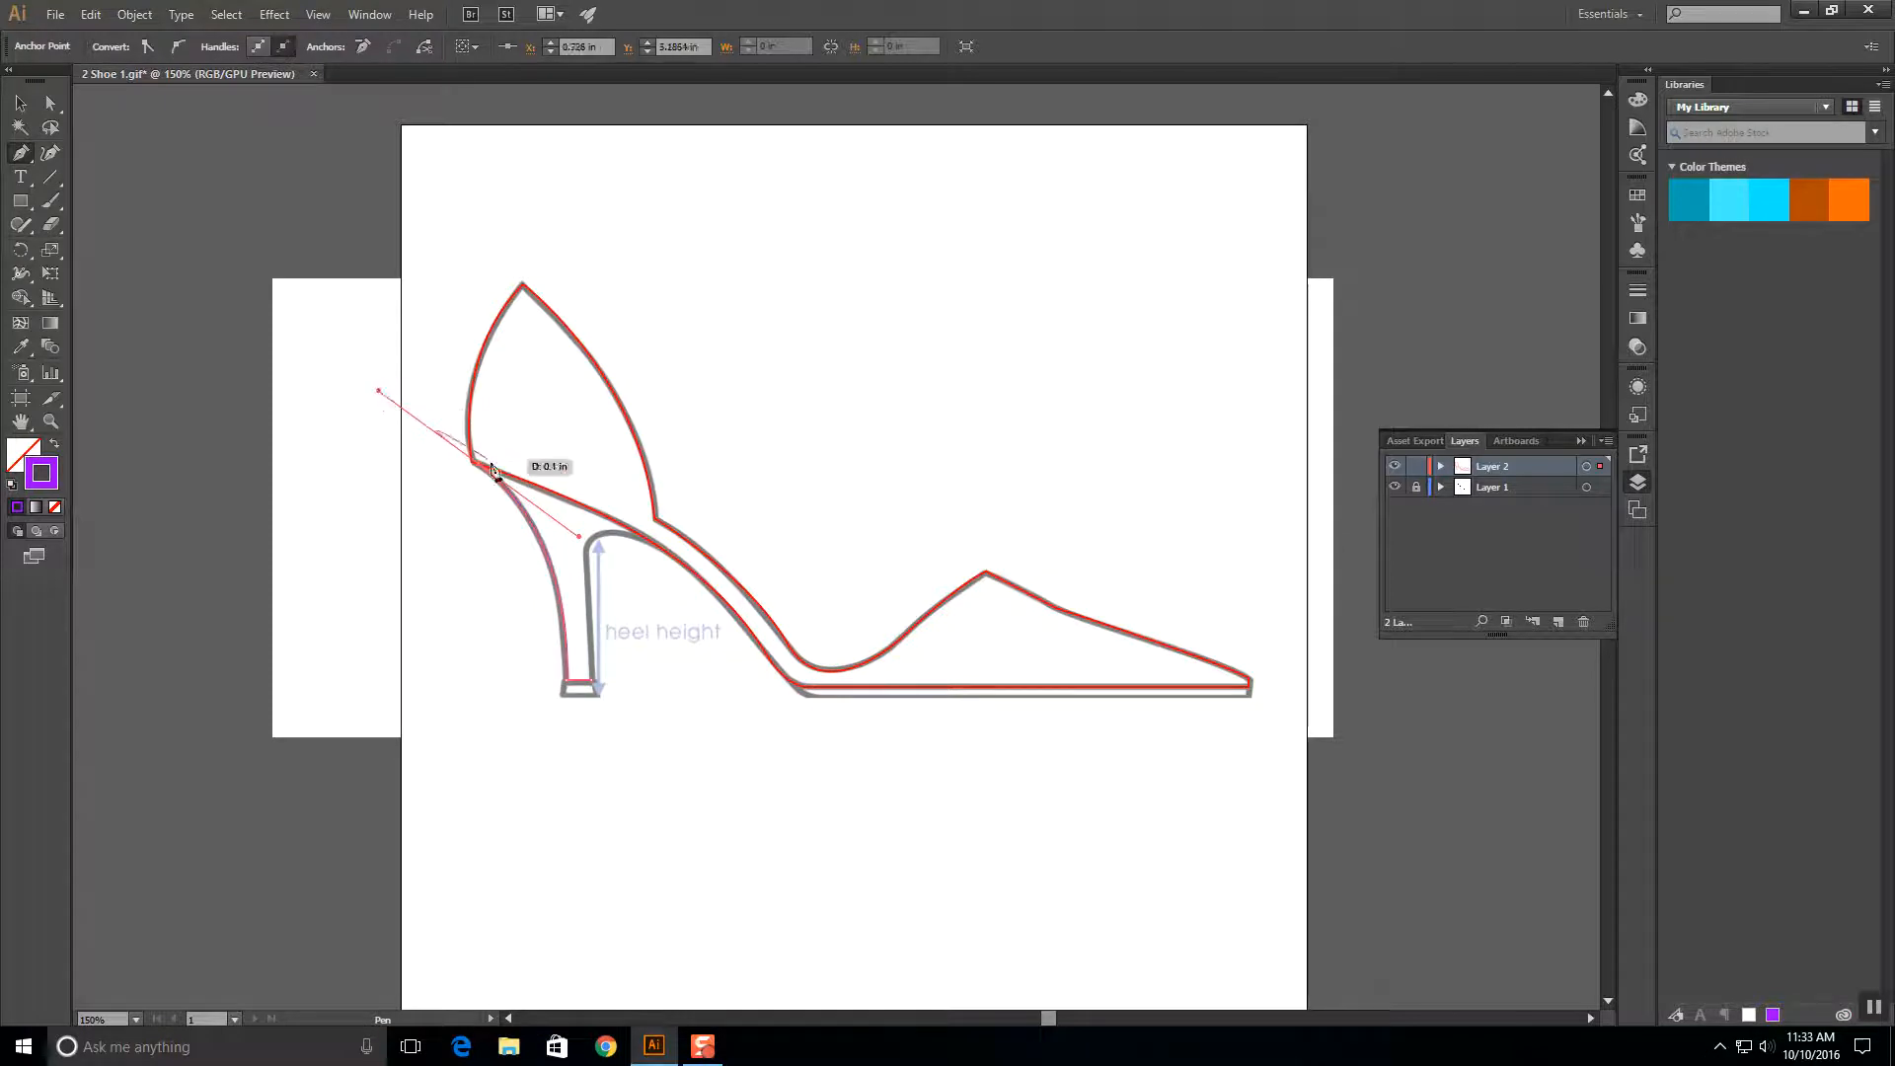
{"action": "left_click_drag", "start_coordinate": [476, 470], "coordinate": [478, 471]}
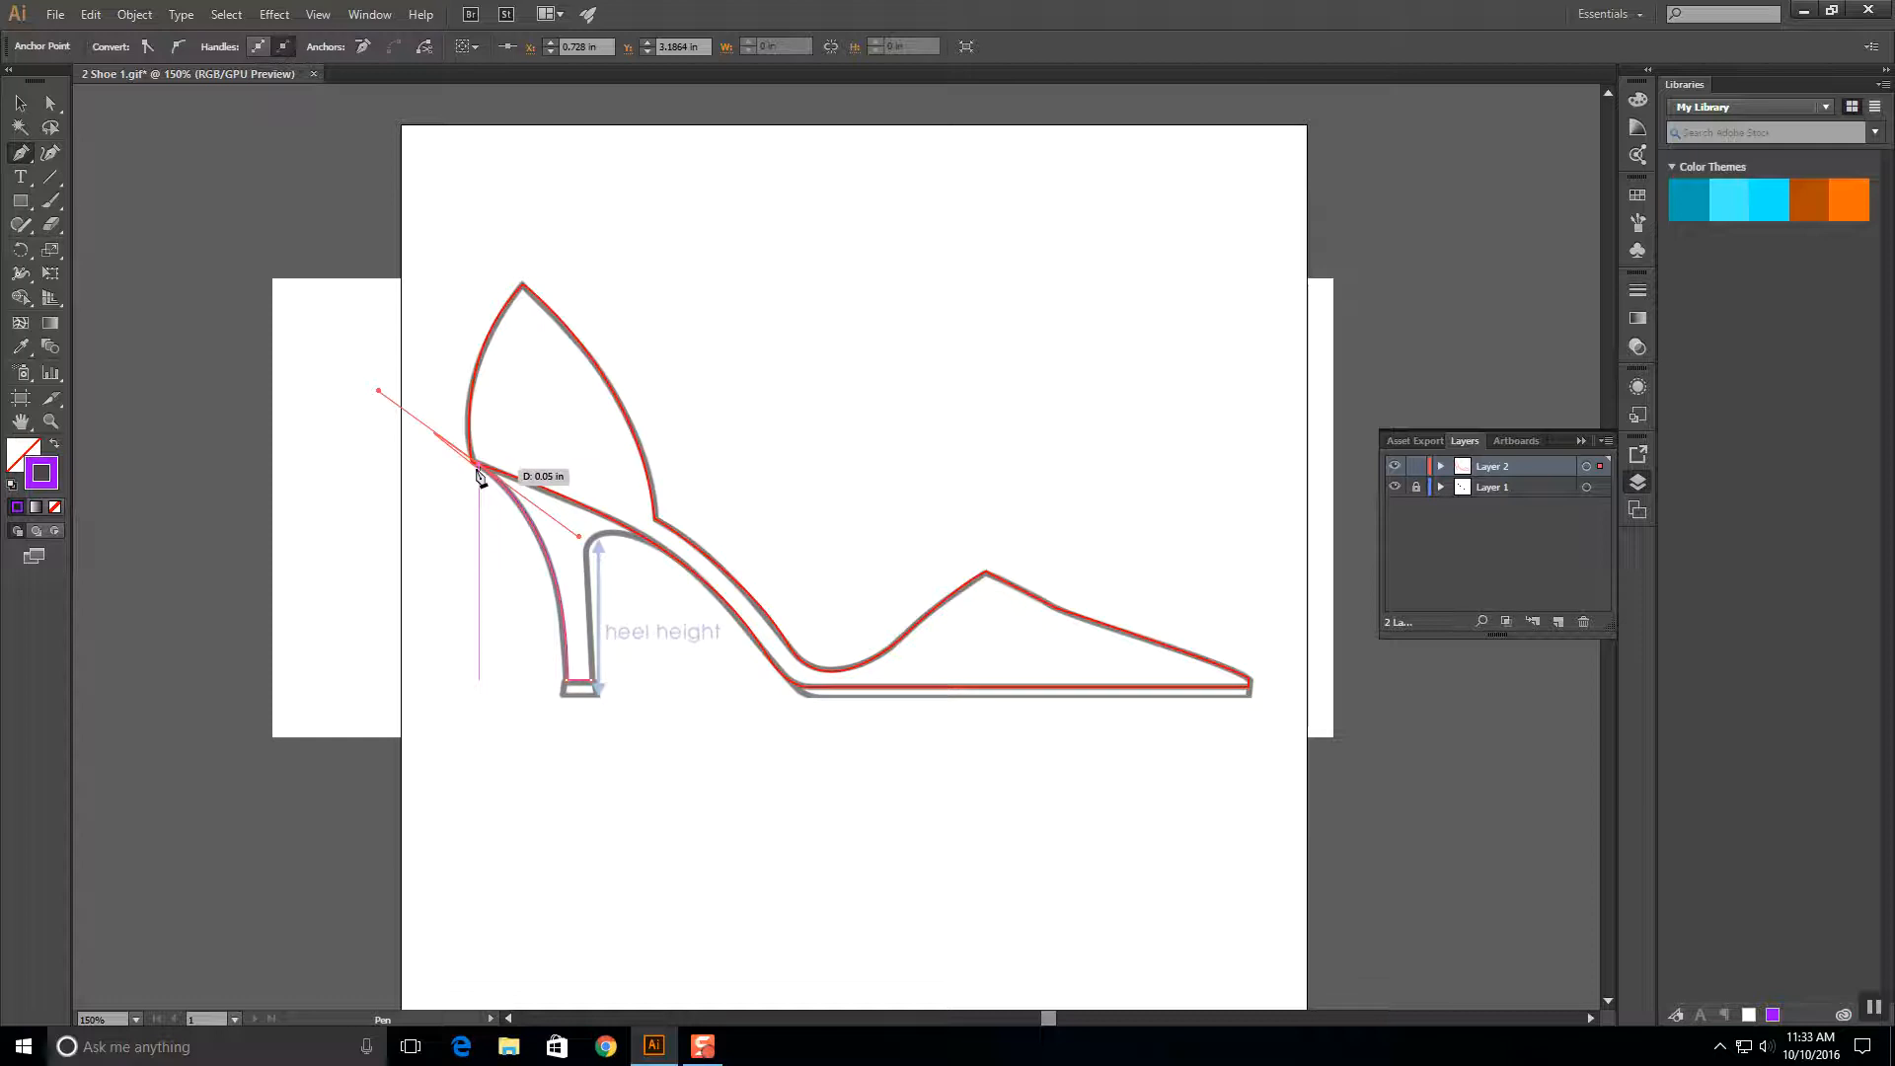
{"action": "left_click_drag", "start_coordinate": [476, 472], "coordinate": [479, 473]}
{"action": "left_click_drag", "start_coordinate": [476, 464], "coordinate": [619, 501]}
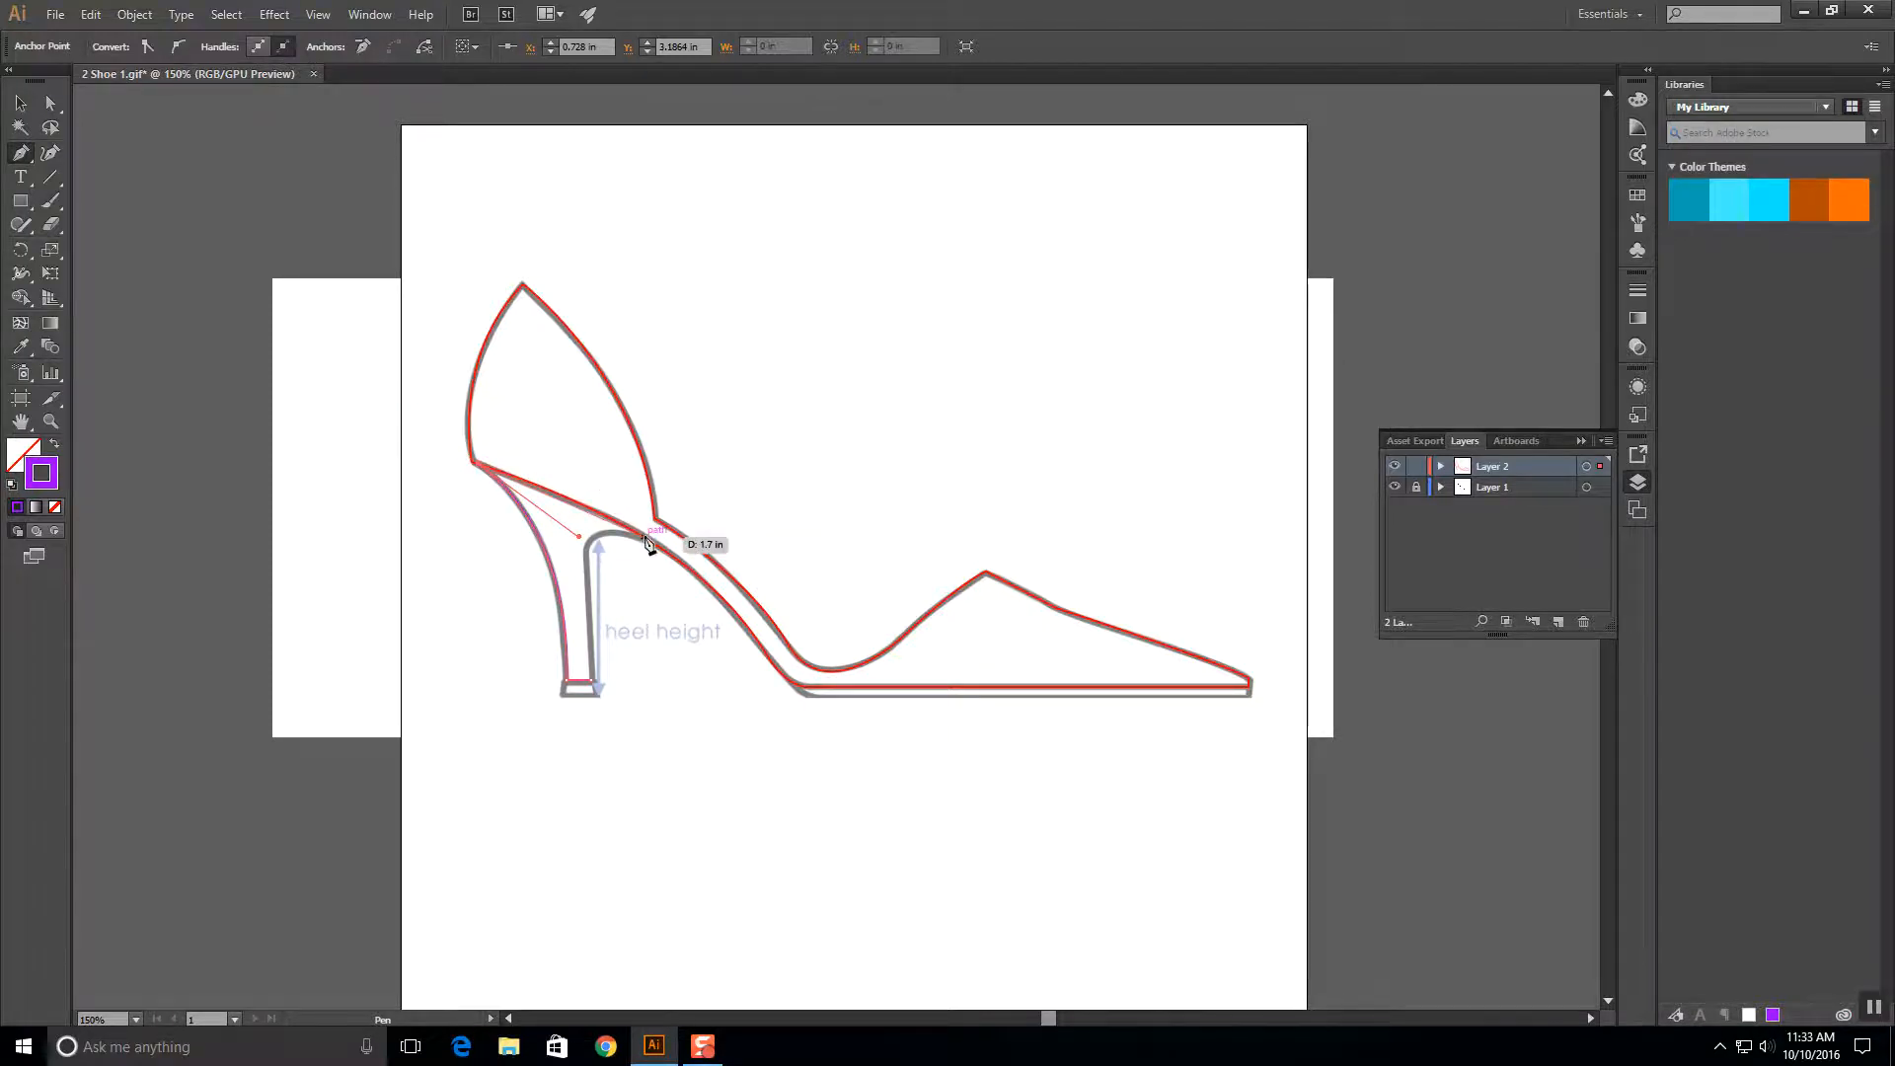
Continue the purple path along the arch, remove the outgoing handle, trace the heel's inner curve and close the path at the heel's bottom corner.
{"action": "left_click_drag", "start_coordinate": [653, 544], "coordinate": [704, 581]}
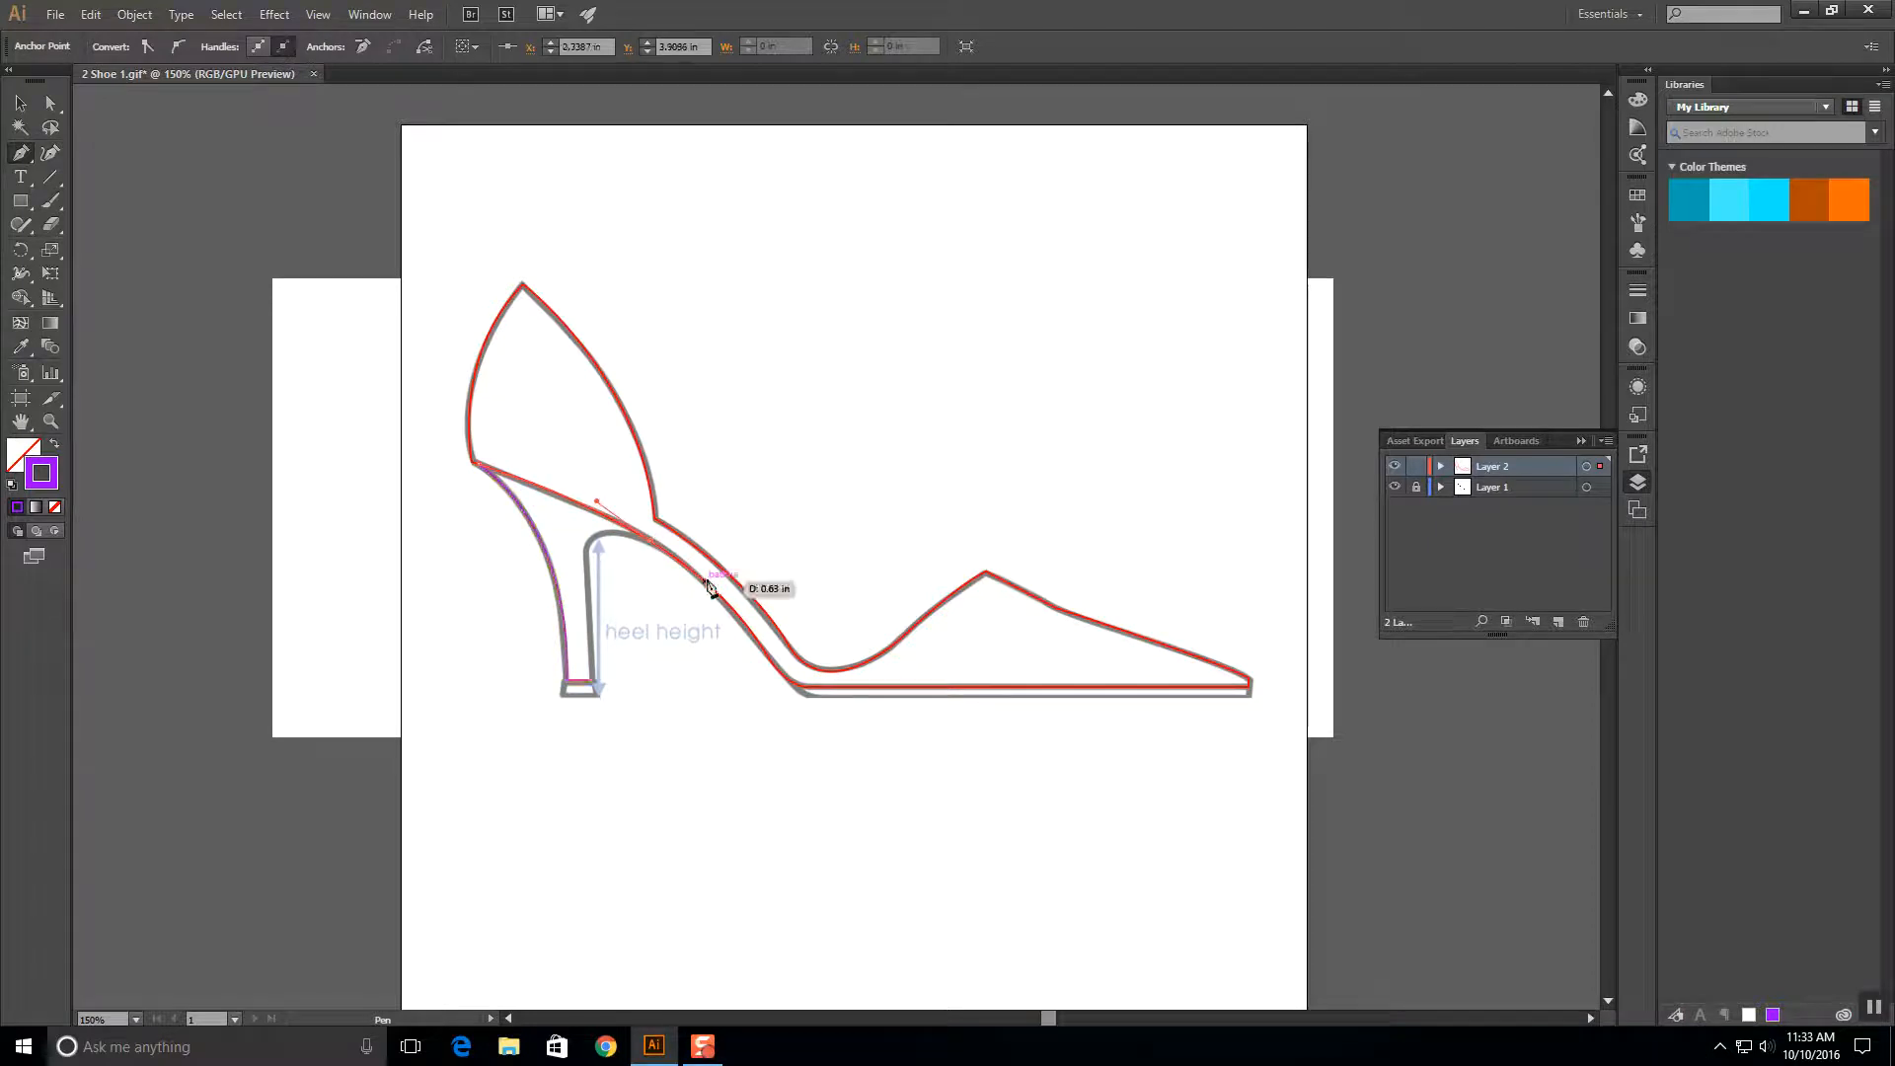
{"action": "left_click", "coordinate": [652, 546]}
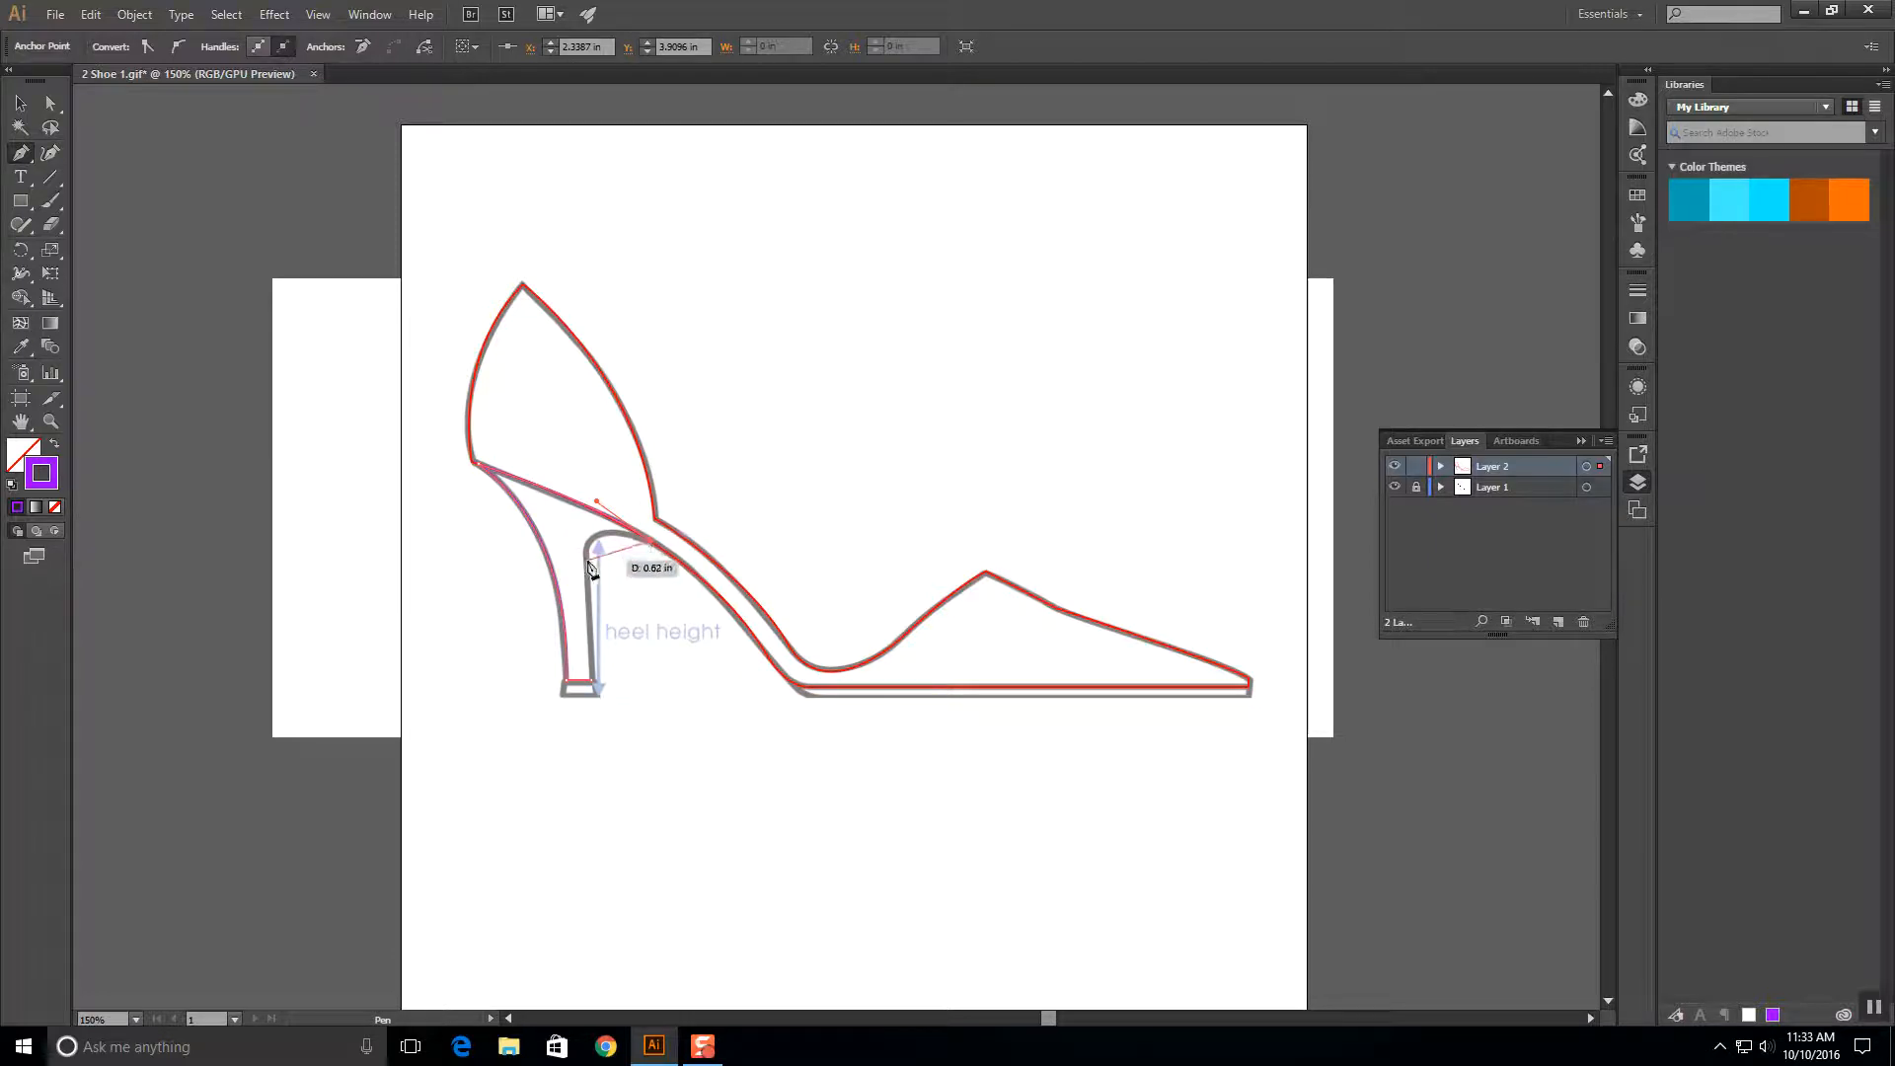
{"action": "left_click_drag", "start_coordinate": [589, 564], "coordinate": [591, 612]}
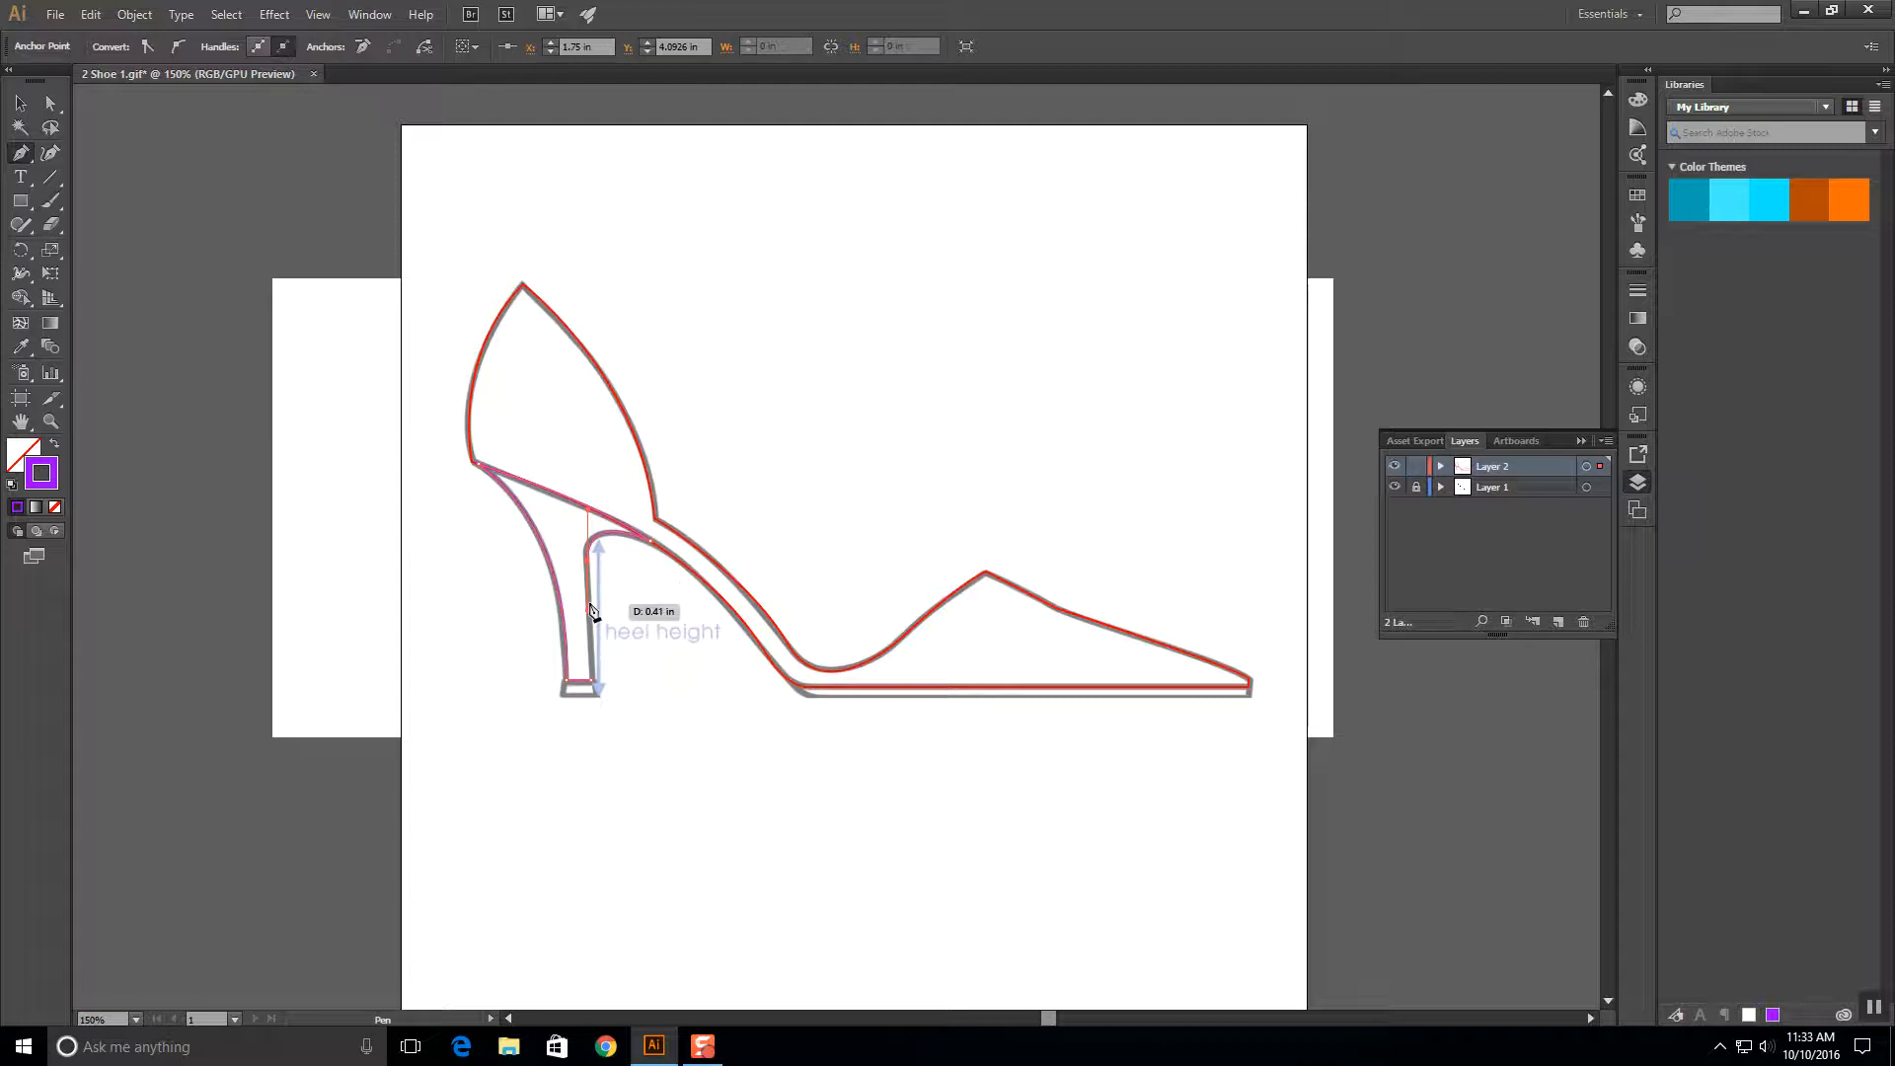
{"action": "left_click", "coordinate": [595, 688]}
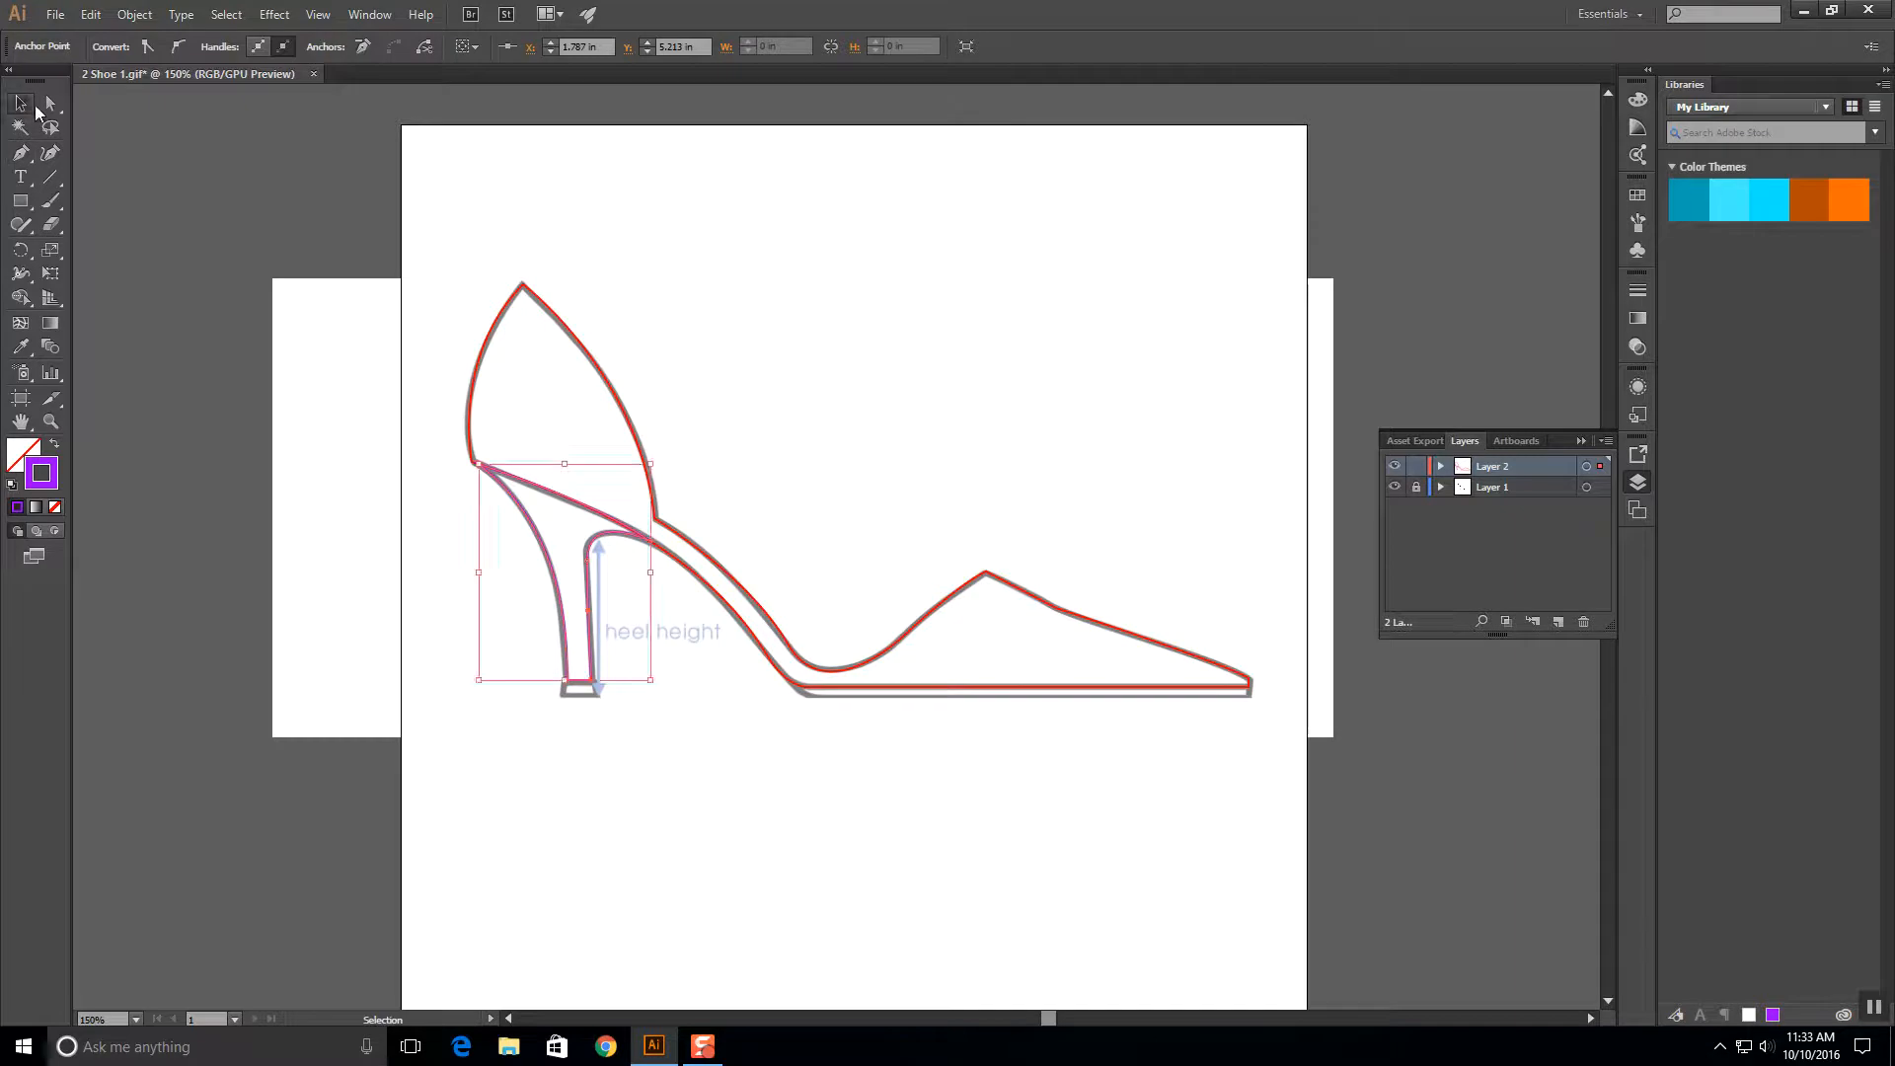
Deselect the heel path and check both outlines with Layer 1 temporarily hidden, restoring the layer's visibility.
{"action": "left_click", "coordinate": [20, 105]}
{"action": "left_click", "coordinate": [186, 139]}
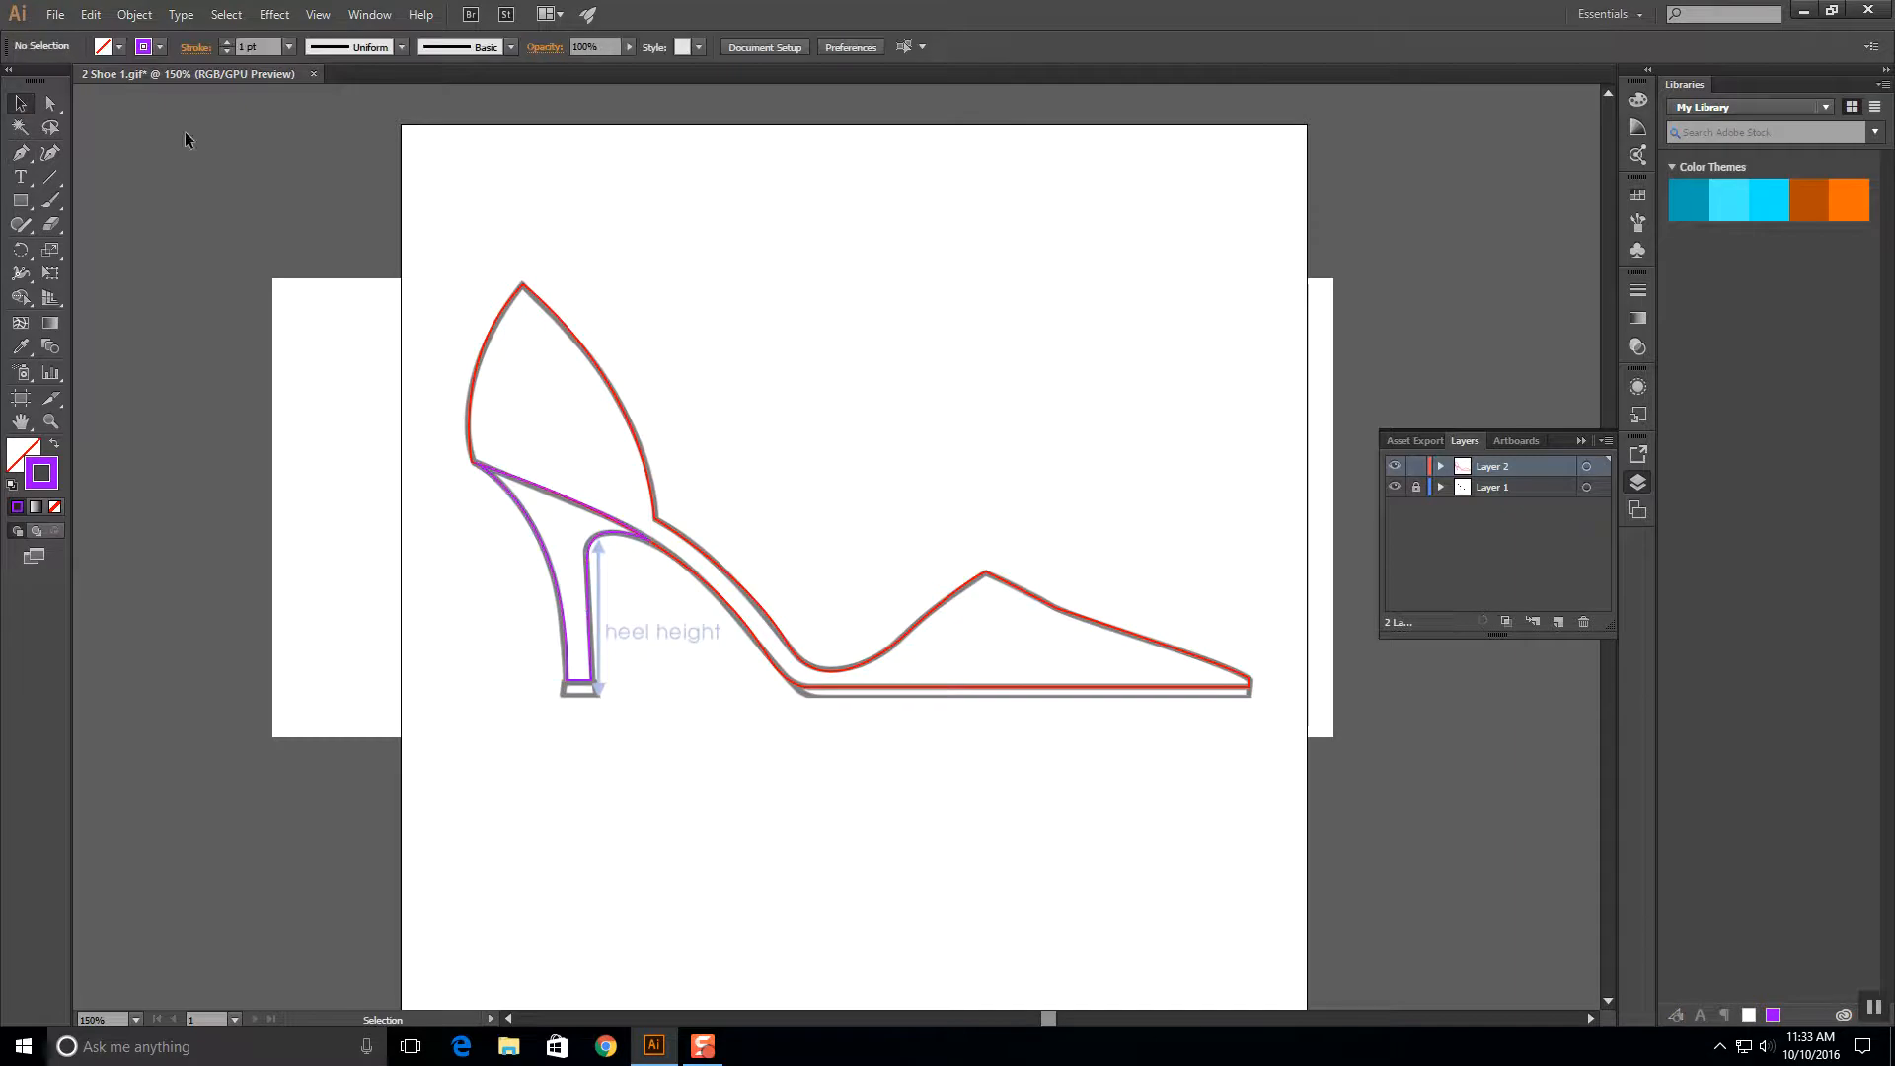
{"action": "left_click", "coordinate": [1395, 487]}
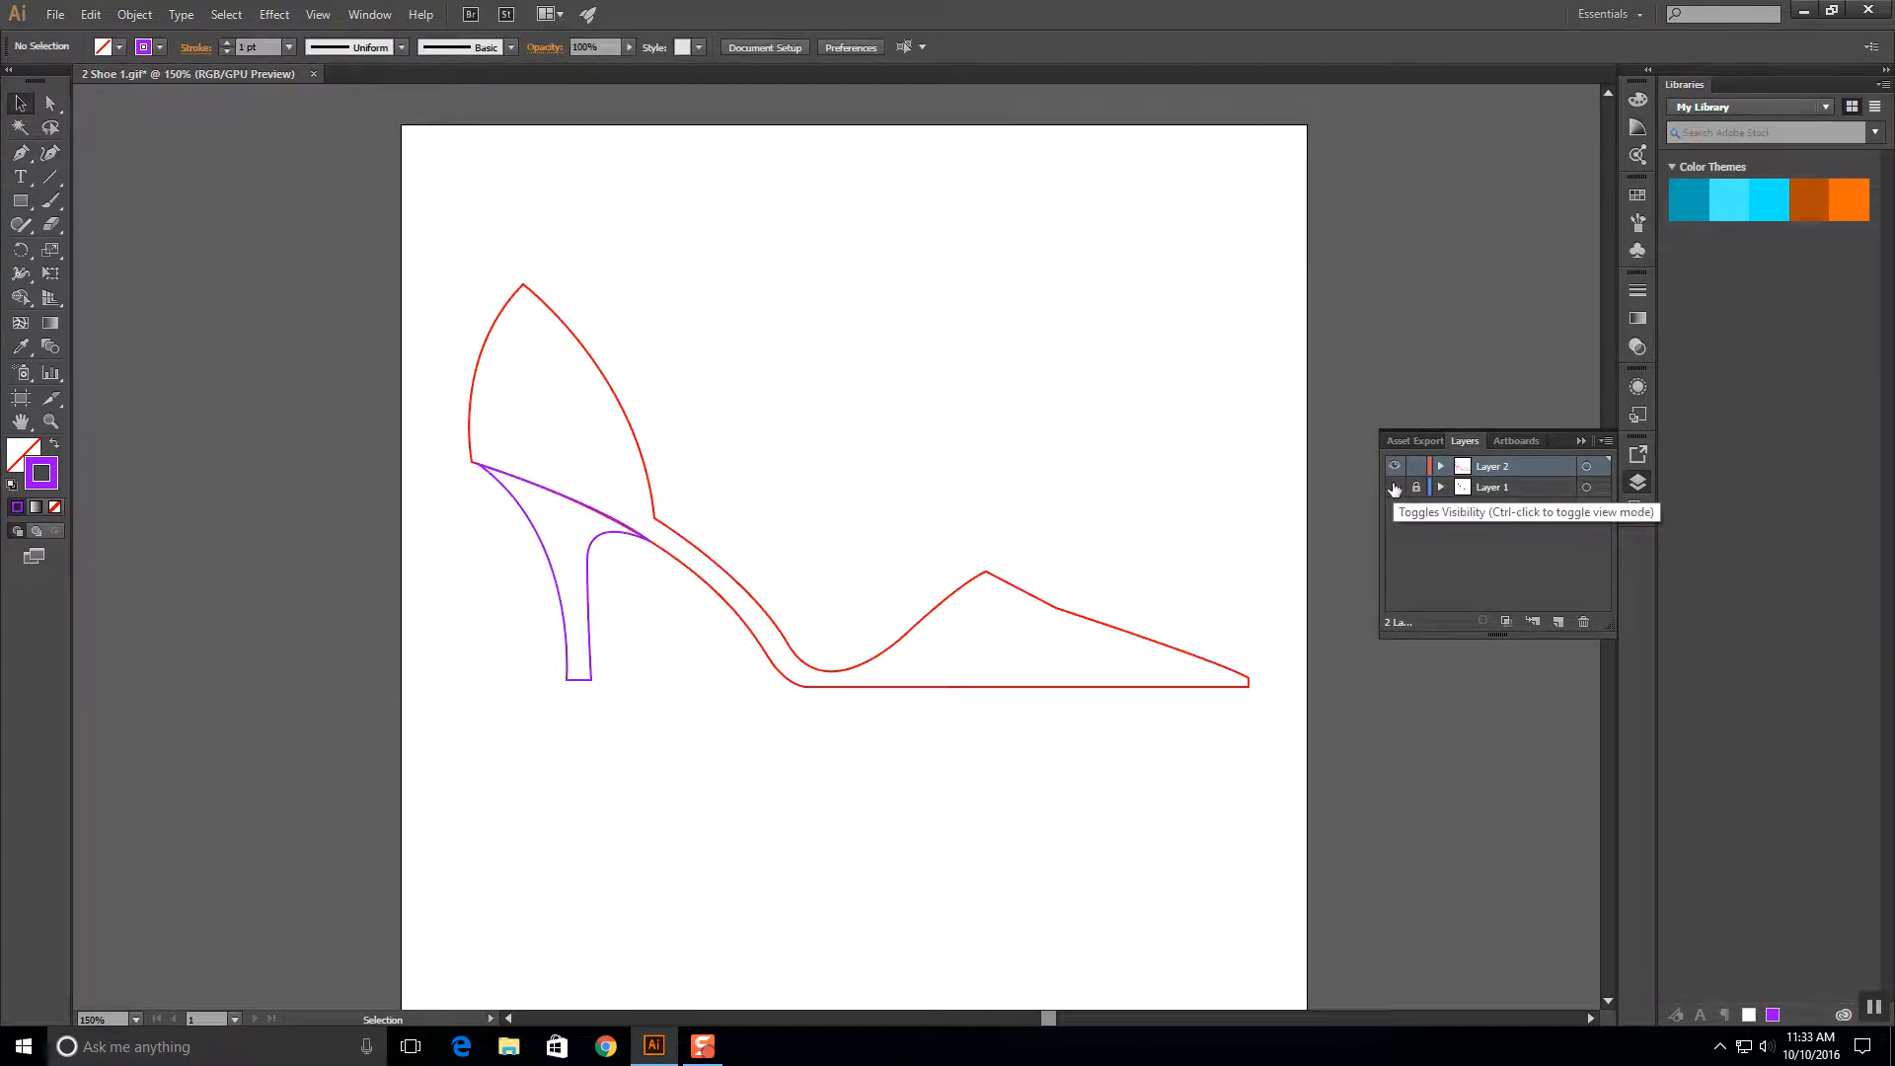
{"action": "left_click", "coordinate": [1395, 487]}
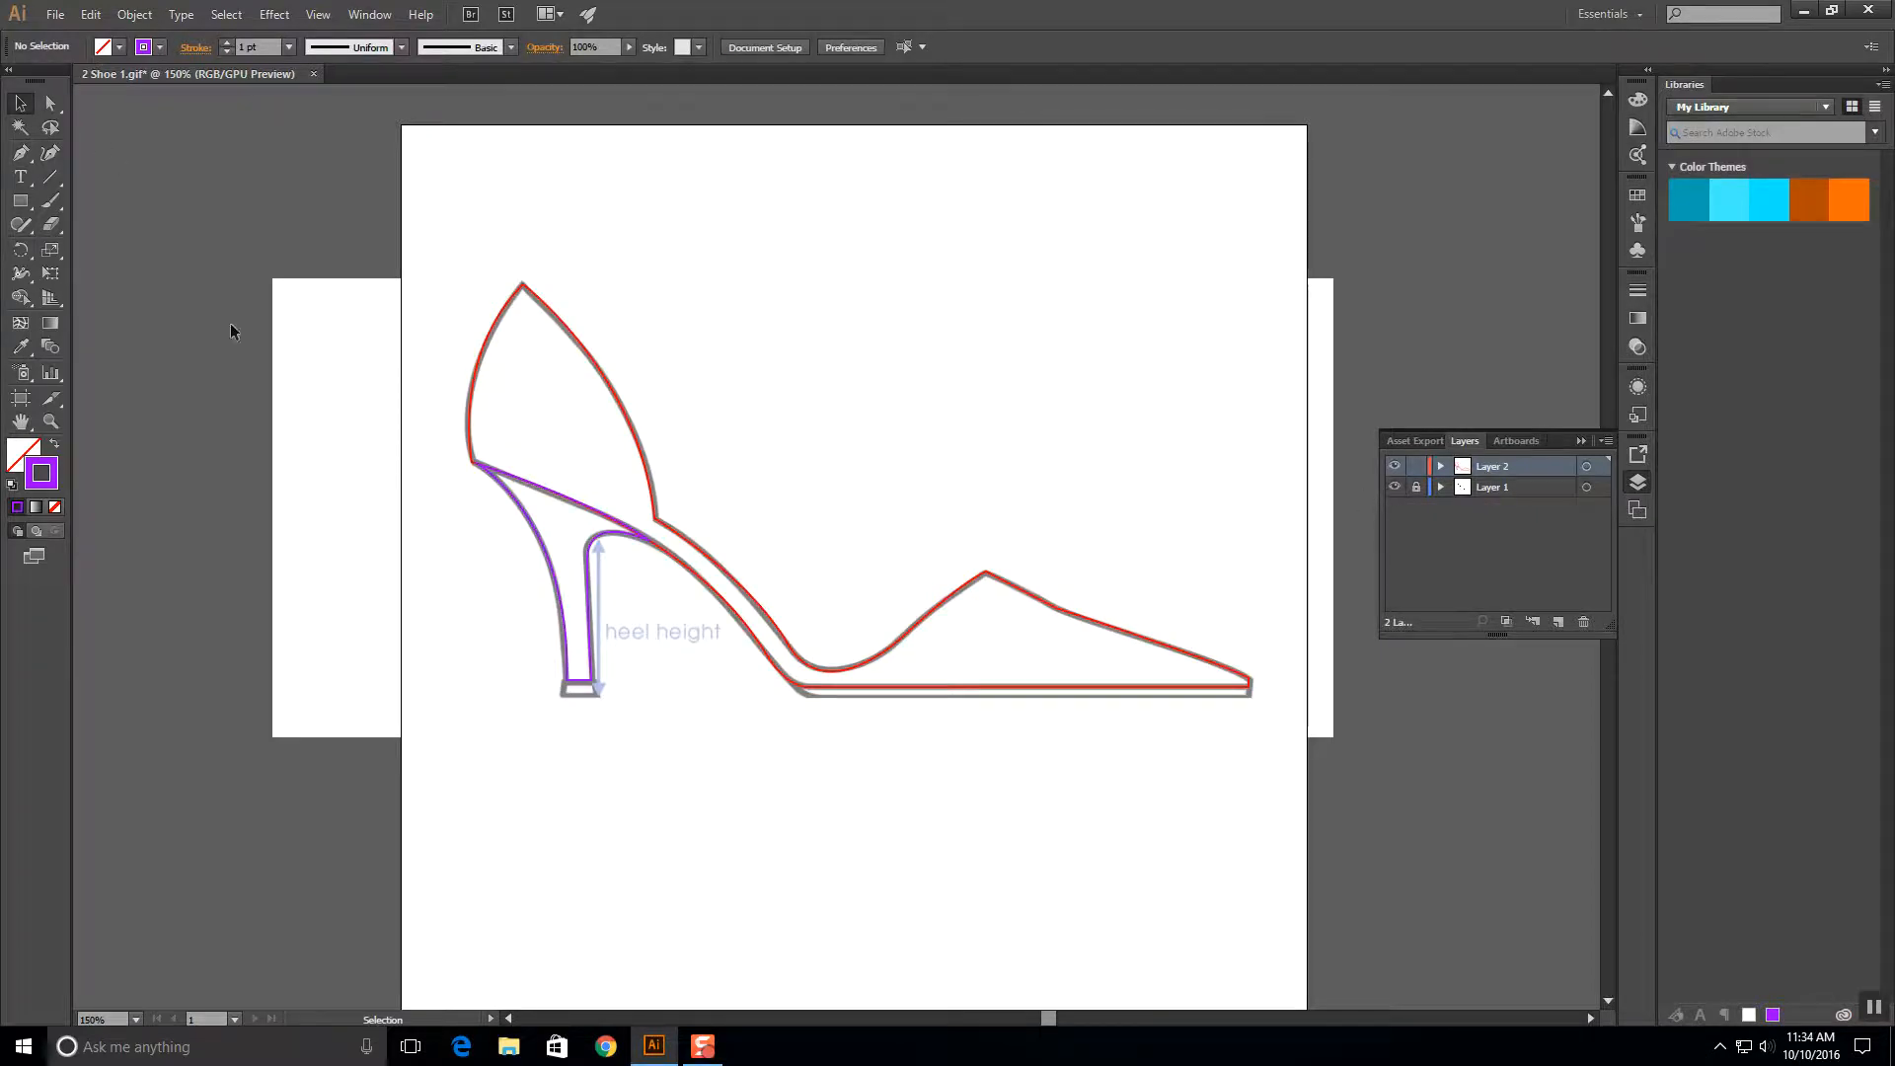
Select the purple heel path and lock it.
{"action": "left_click", "coordinate": [616, 573]}
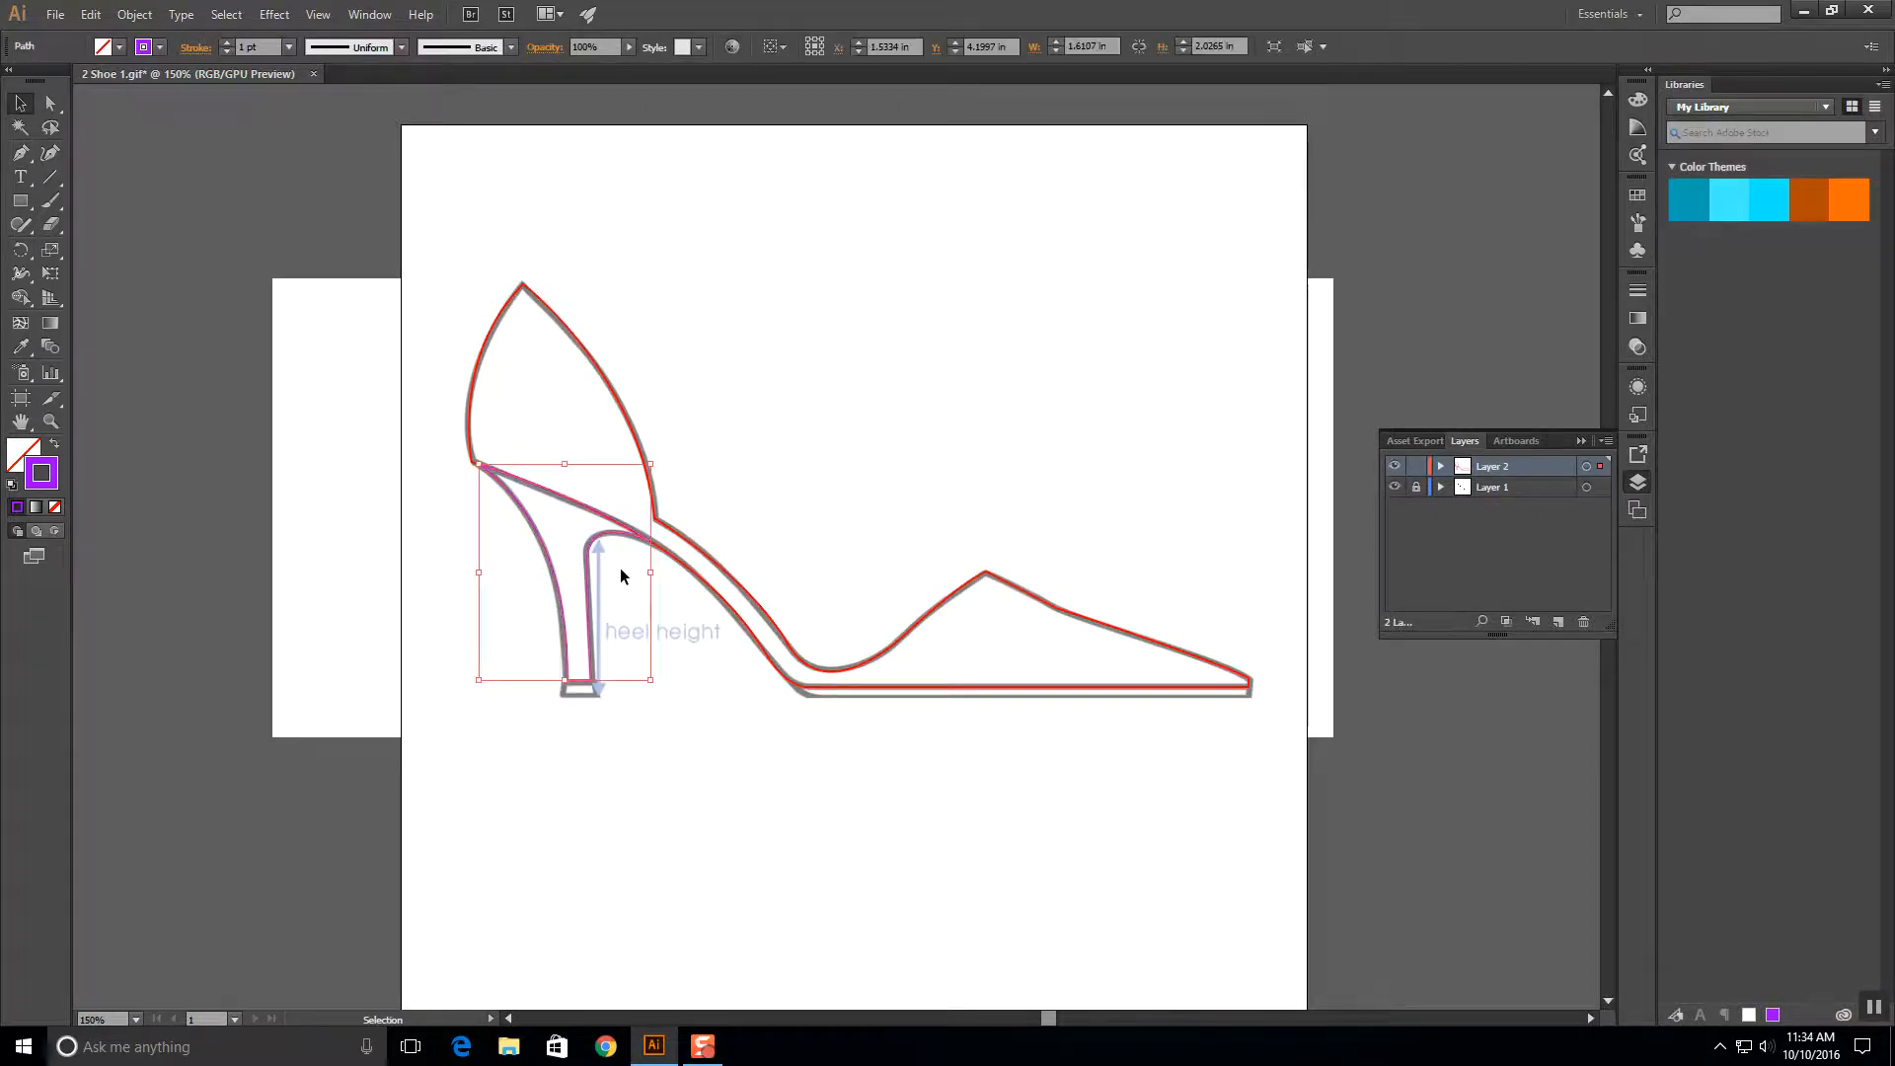
{"action": "left_click", "coordinate": [135, 14]}
{"action": "mouse_move", "coordinate": [192, 138]}
{"action": "left_click", "coordinate": [440, 131]}
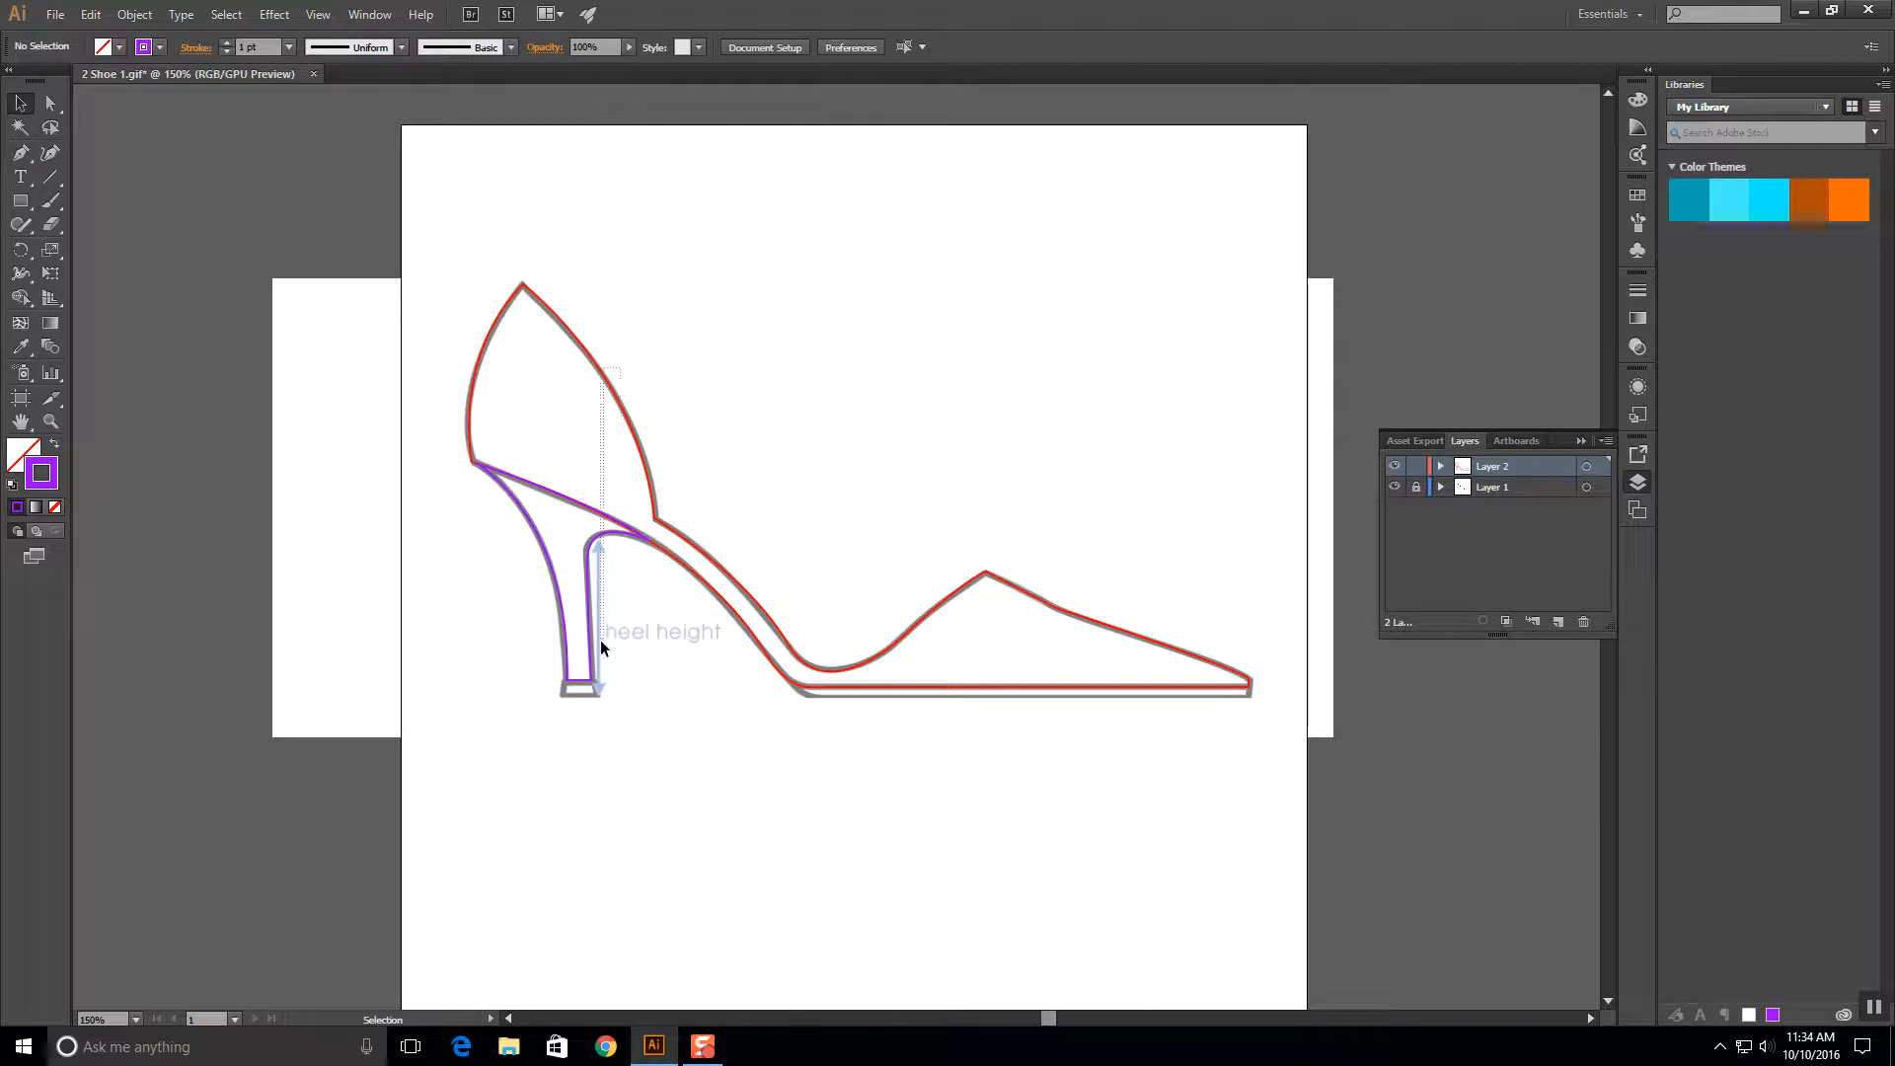
Choose the Pen tool and set the stroke colour to bright blue, hex 00B7FF.
{"action": "left_click", "coordinate": [21, 154]}
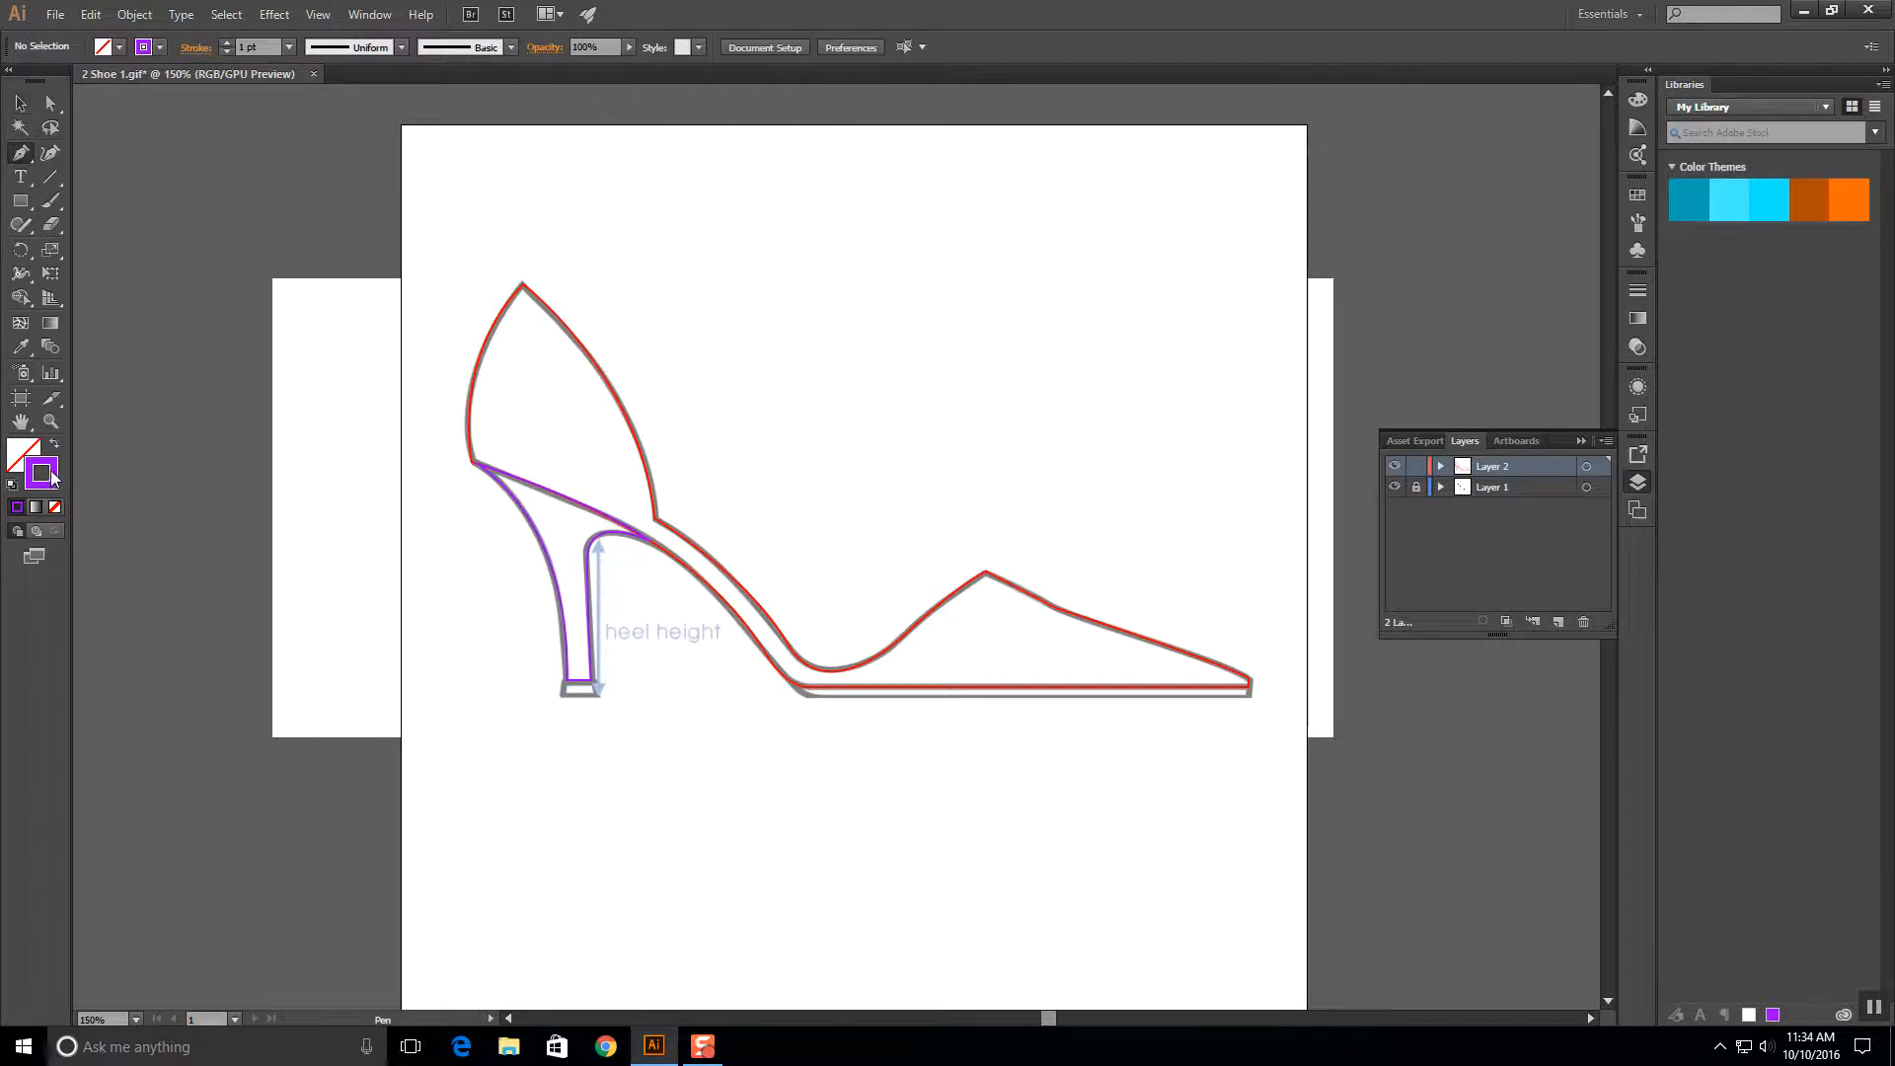
{"action": "double_click", "coordinate": [52, 477]}
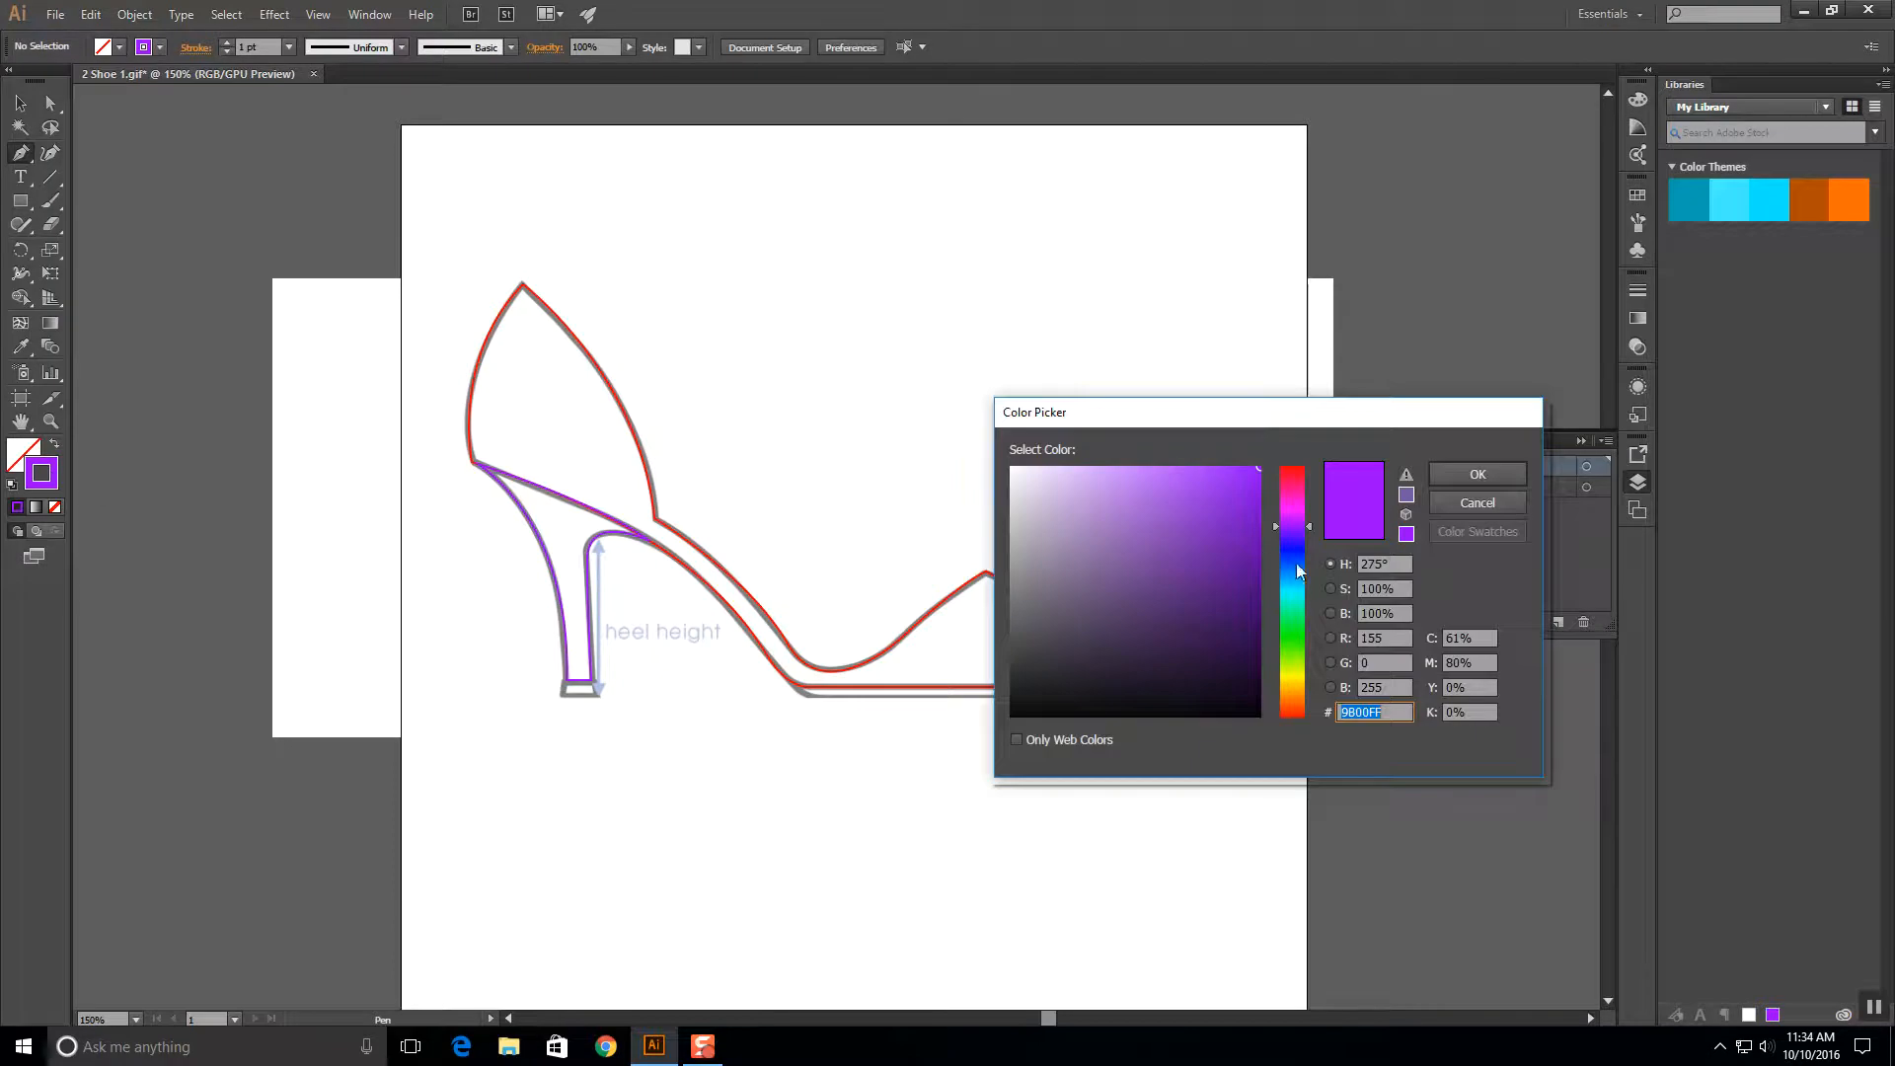
{"action": "left_click", "coordinate": [1294, 580]}
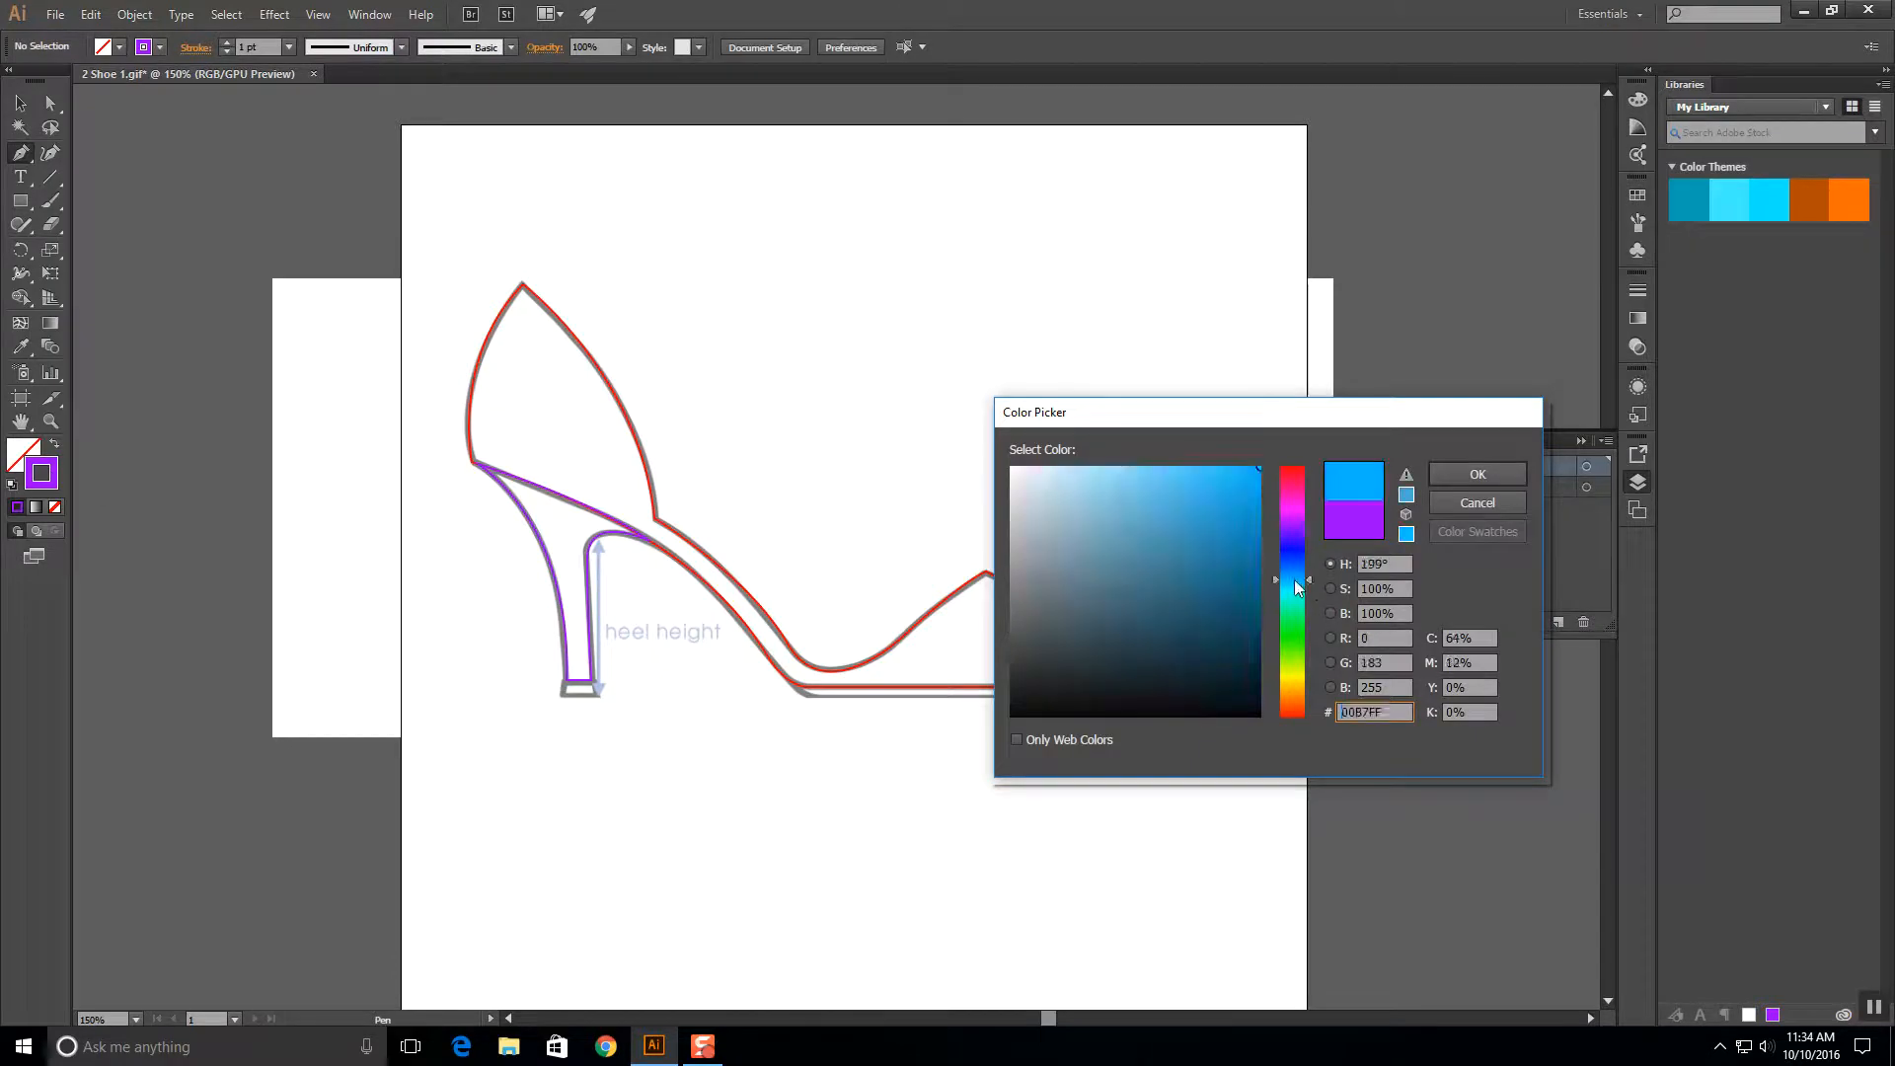
{"action": "left_click", "coordinate": [1477, 475]}
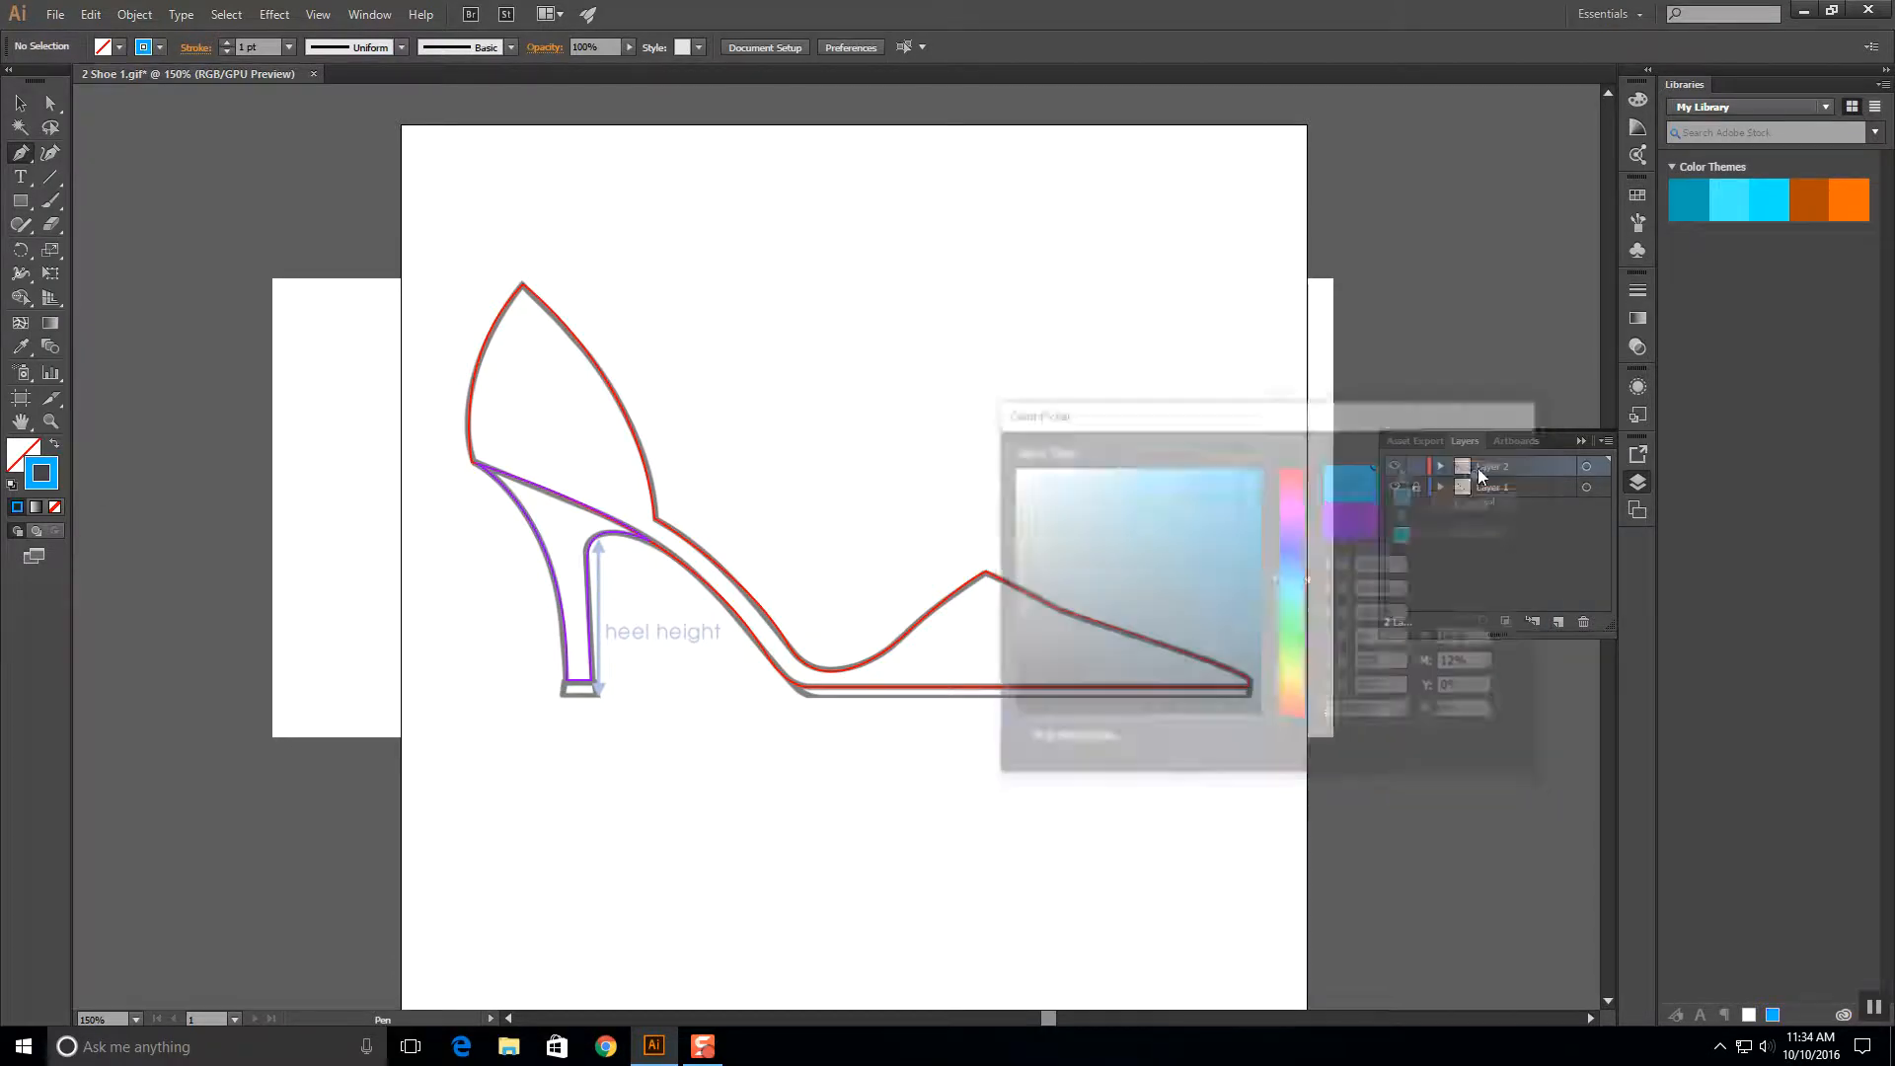
Trace the heel tip below the purple heel as a closed four-corner path, deselect it and check it with Layer 1 temporarily hidden.
{"action": "left_click", "coordinate": [597, 696]}
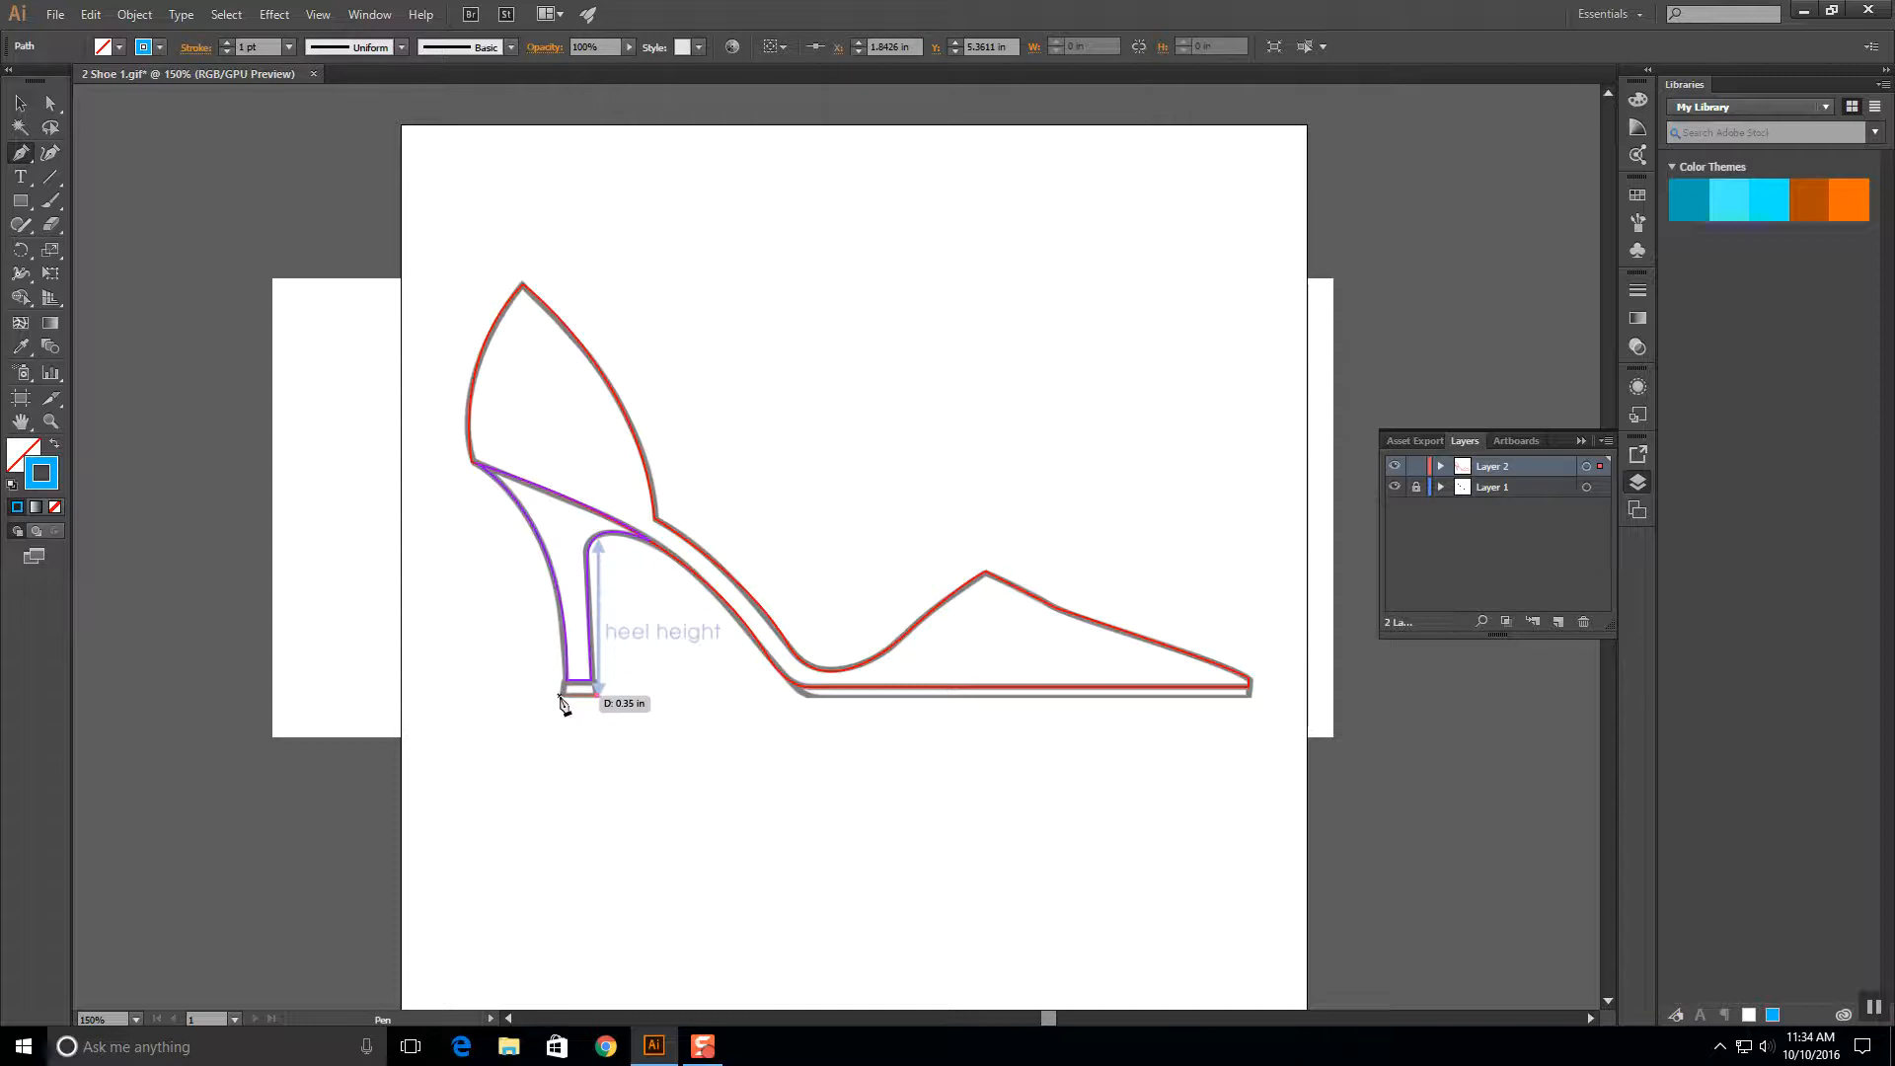
{"action": "left_click", "coordinate": [563, 696]}
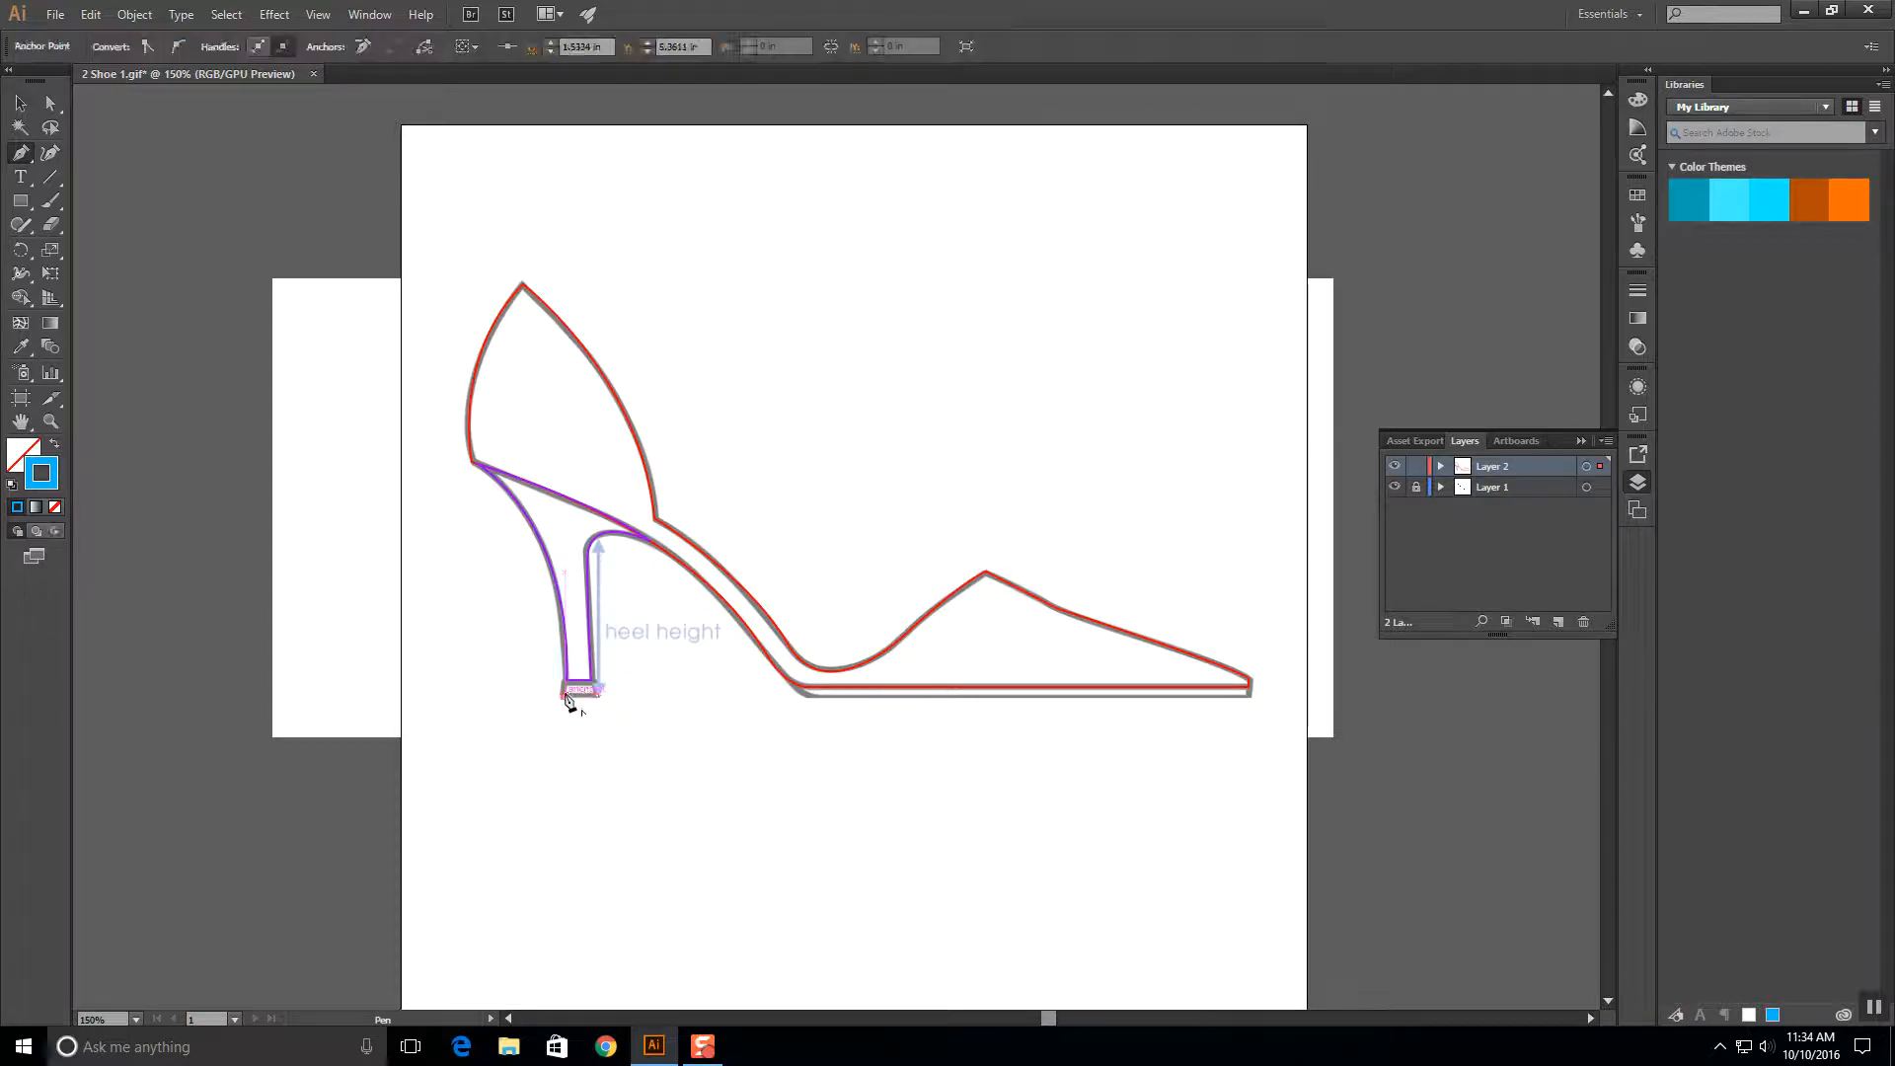
{"action": "left_click", "coordinate": [566, 680]}
{"action": "left_click", "coordinate": [594, 681]}
{"action": "left_click", "coordinate": [599, 696]}
{"action": "key", "text": "v"}
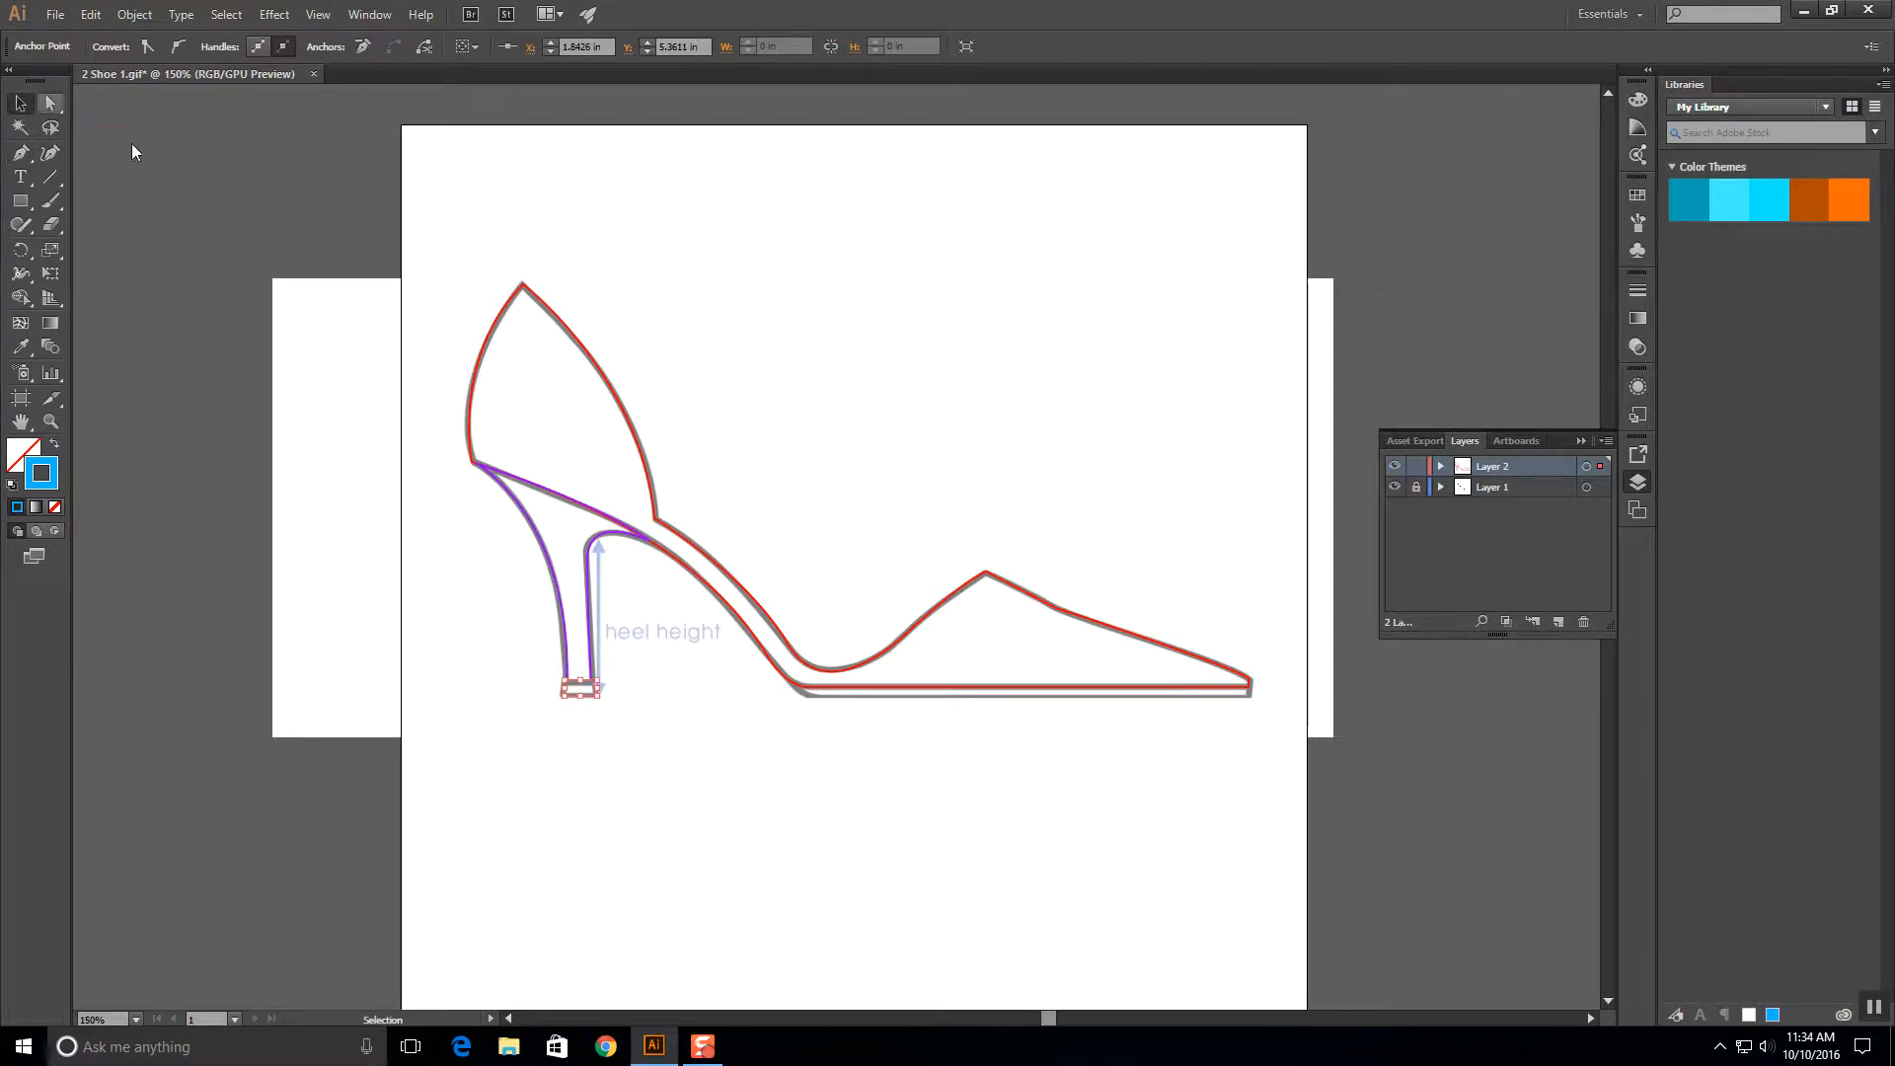
{"action": "left_click", "coordinate": [132, 145]}
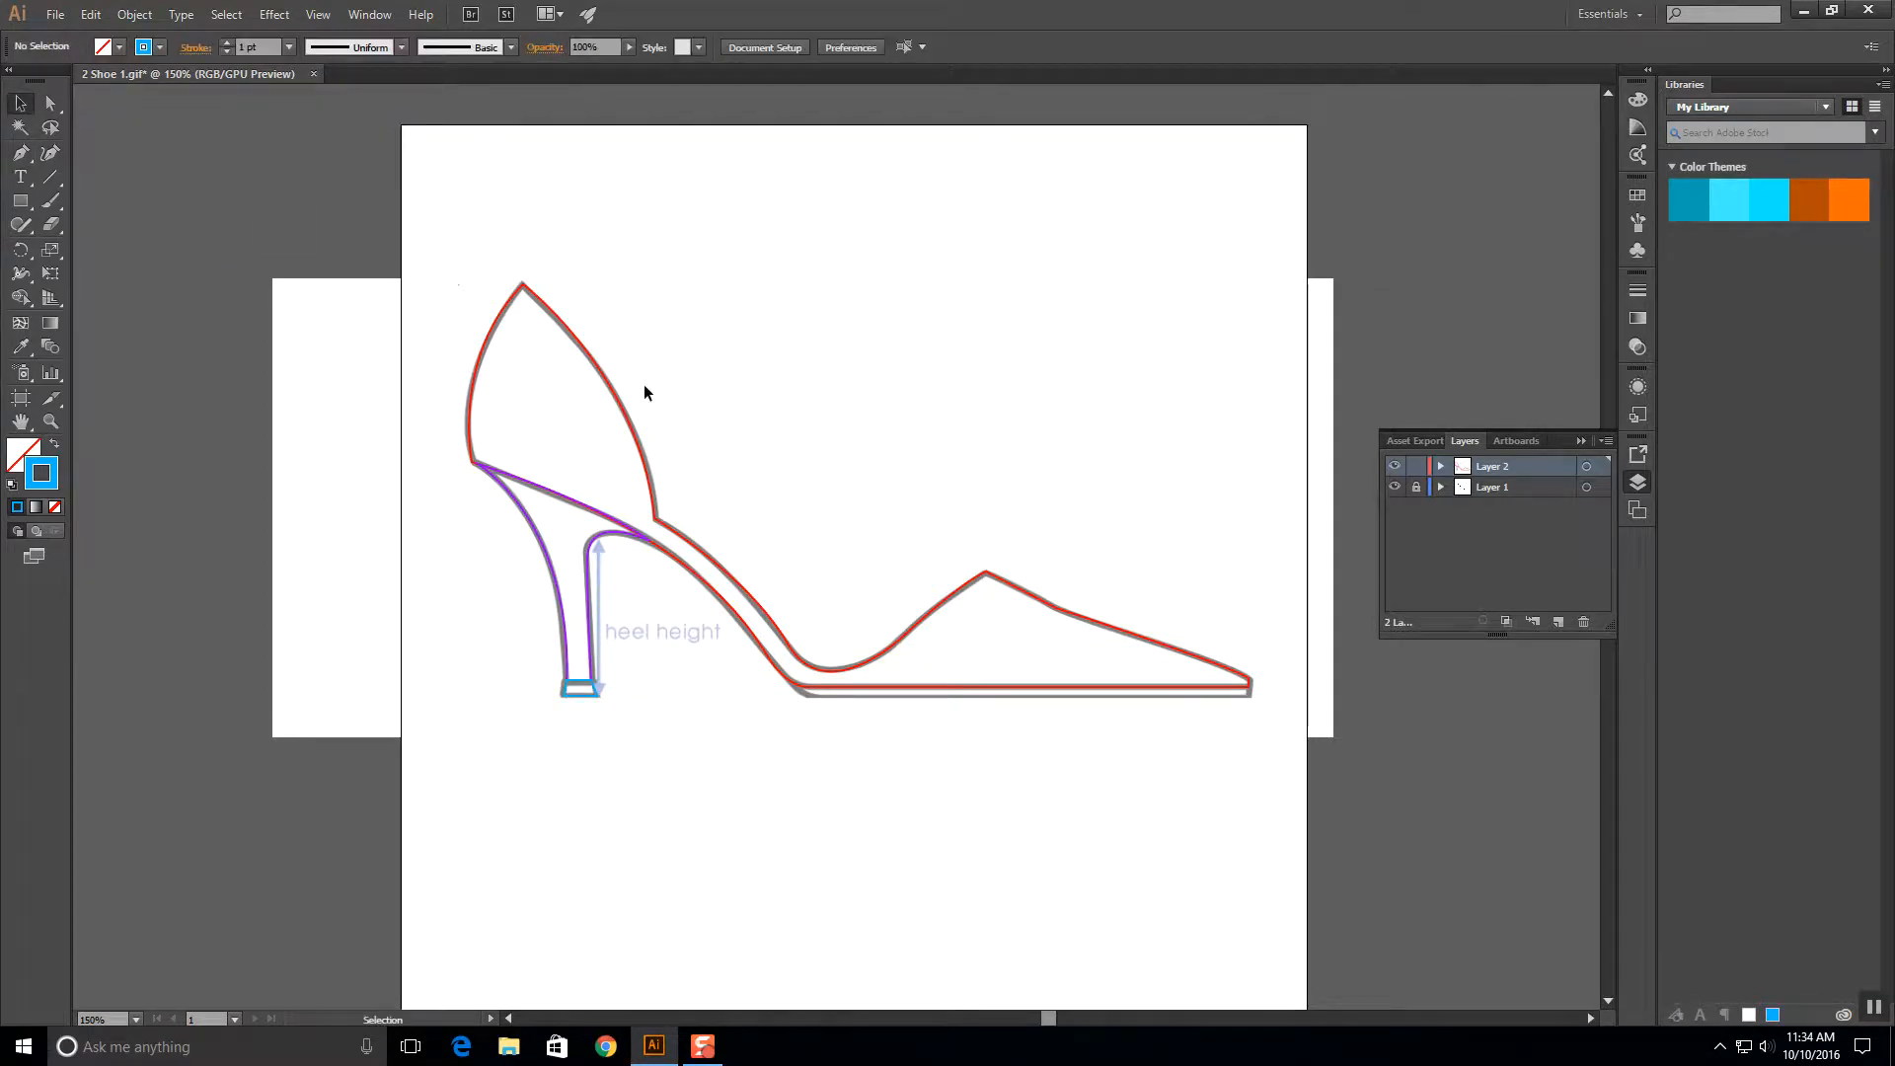
{"action": "left_click", "coordinate": [1397, 488]}
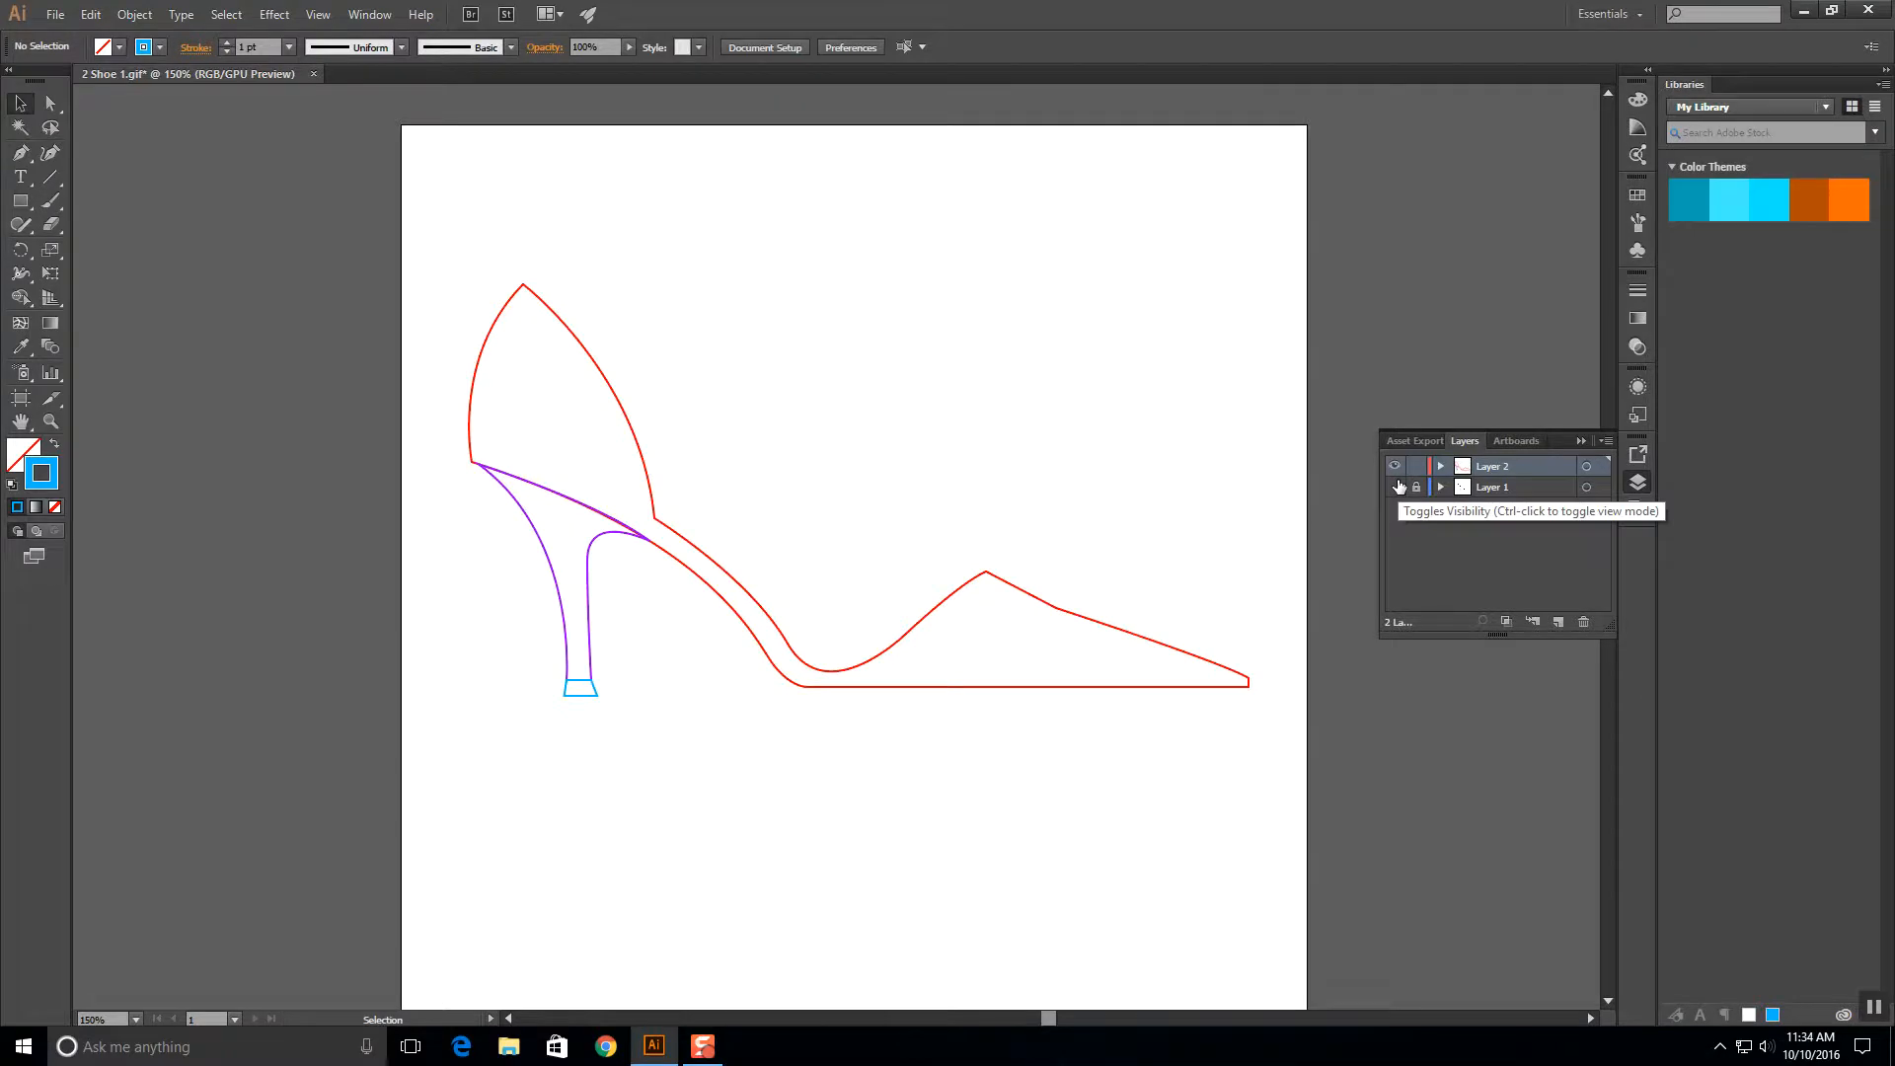
{"action": "left_click", "coordinate": [1395, 486]}
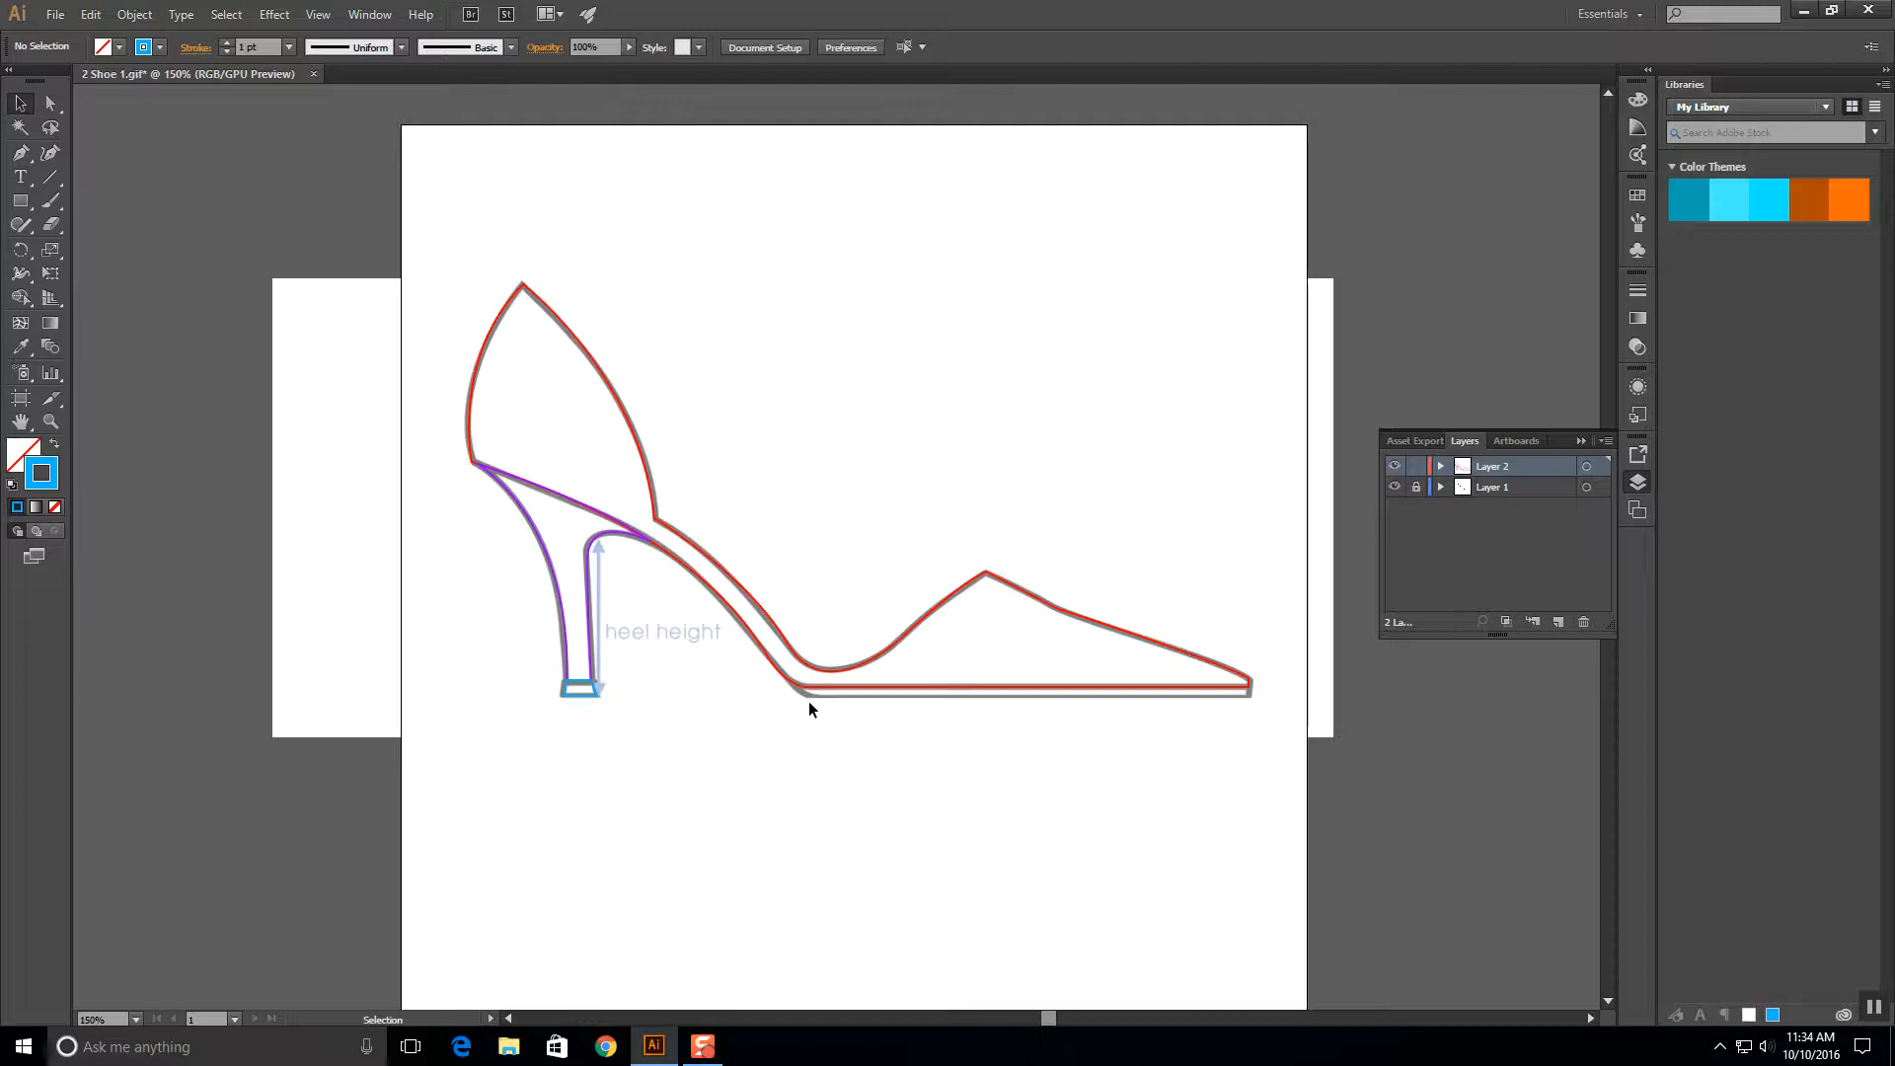
Set the stroke colour to green and choose the Pen tool for the sole.
{"action": "double_click", "coordinate": [41, 474]}
{"action": "left_click", "coordinate": [1289, 625]}
{"action": "left_click", "coordinate": [1435, 474]}
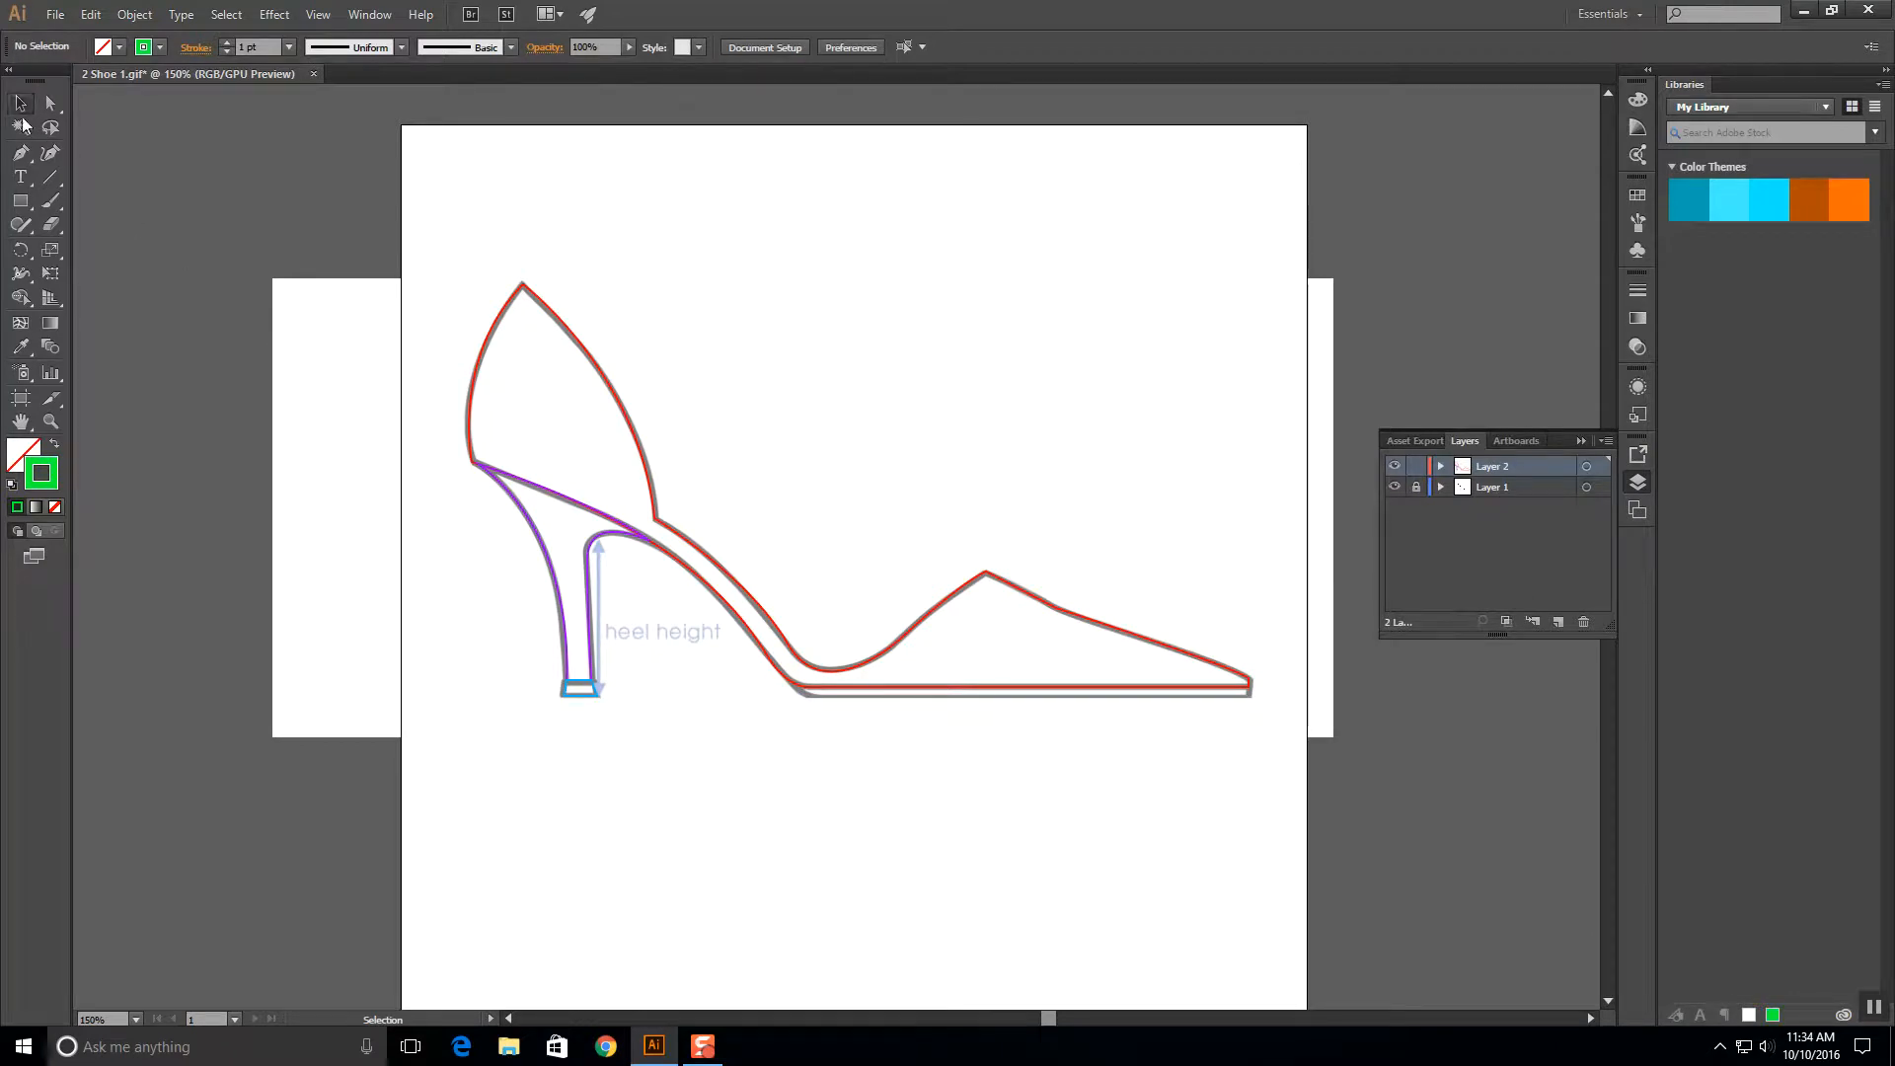
{"action": "left_click", "coordinate": [20, 152]}
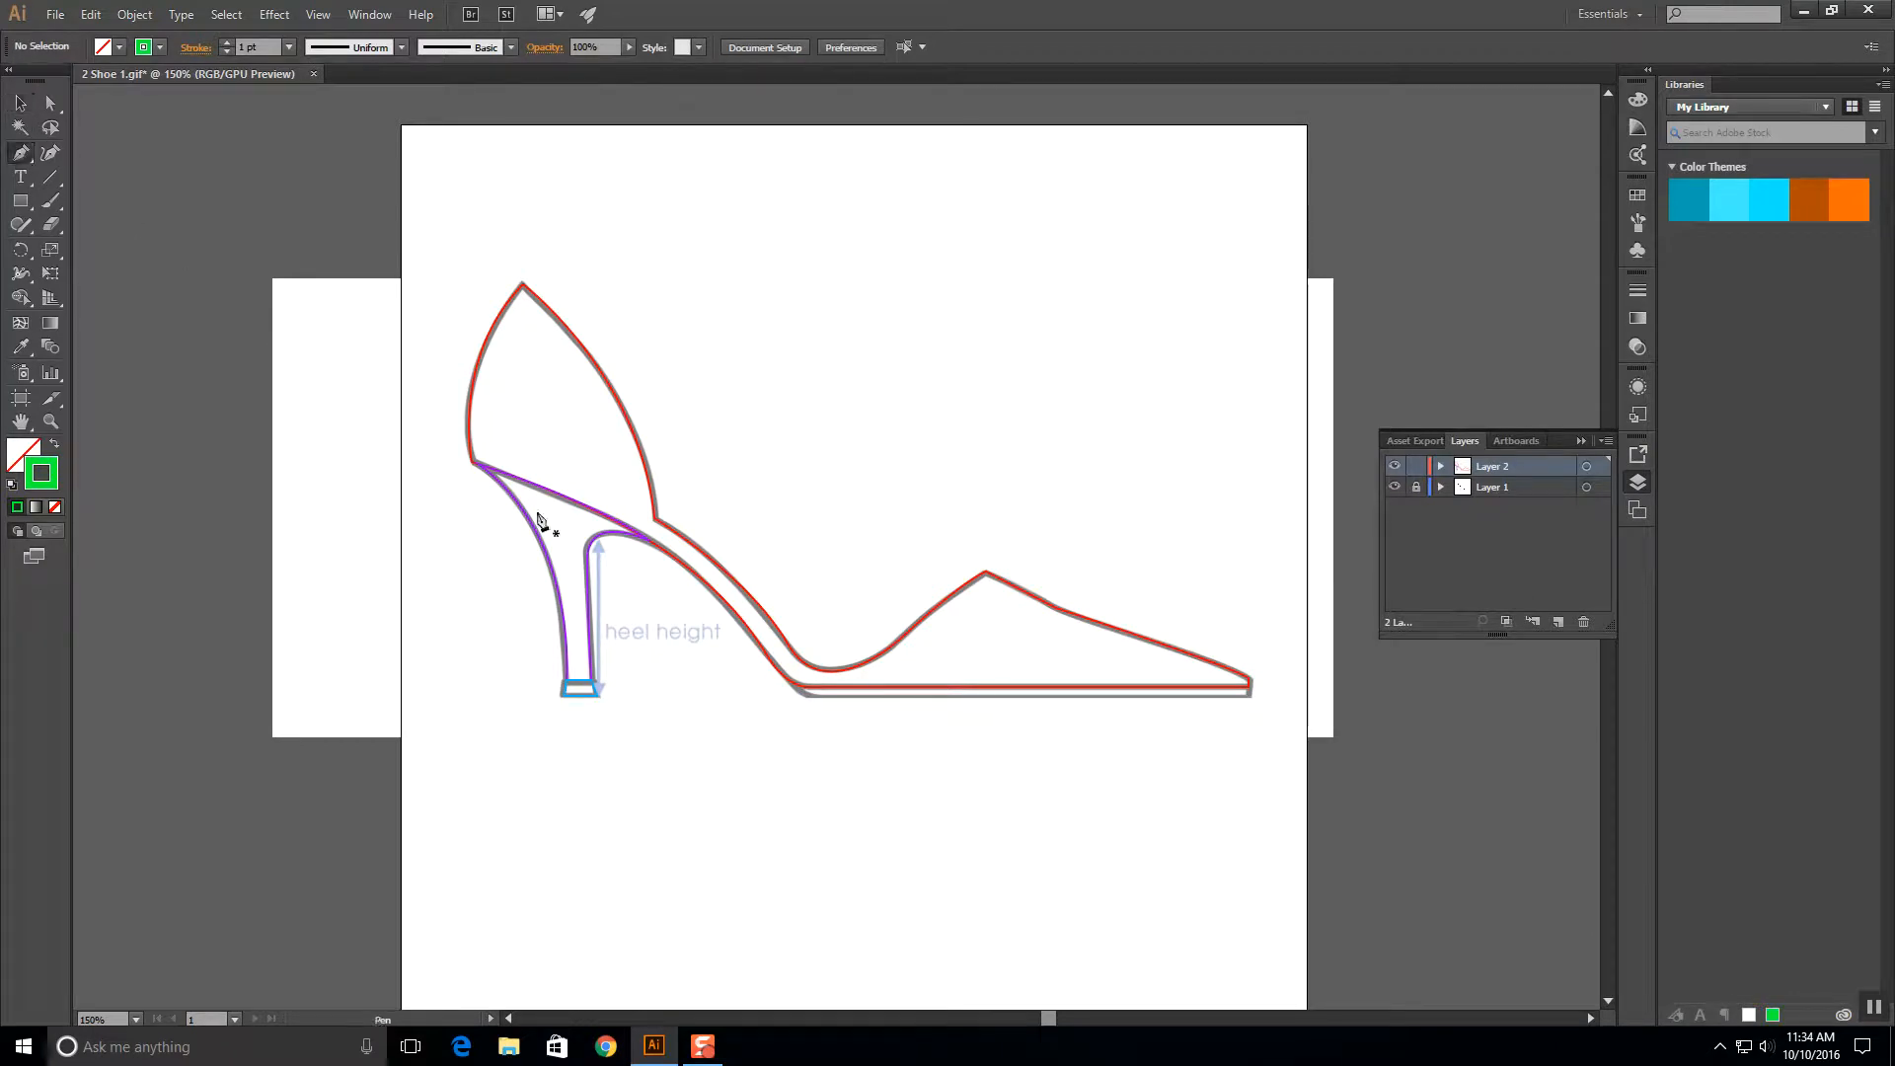
Trace the thin sole from the toe along its bottom edge, around the arch curve and back along the red outline, closing and deselecting the path.
{"action": "left_click", "coordinate": [1248, 696]}
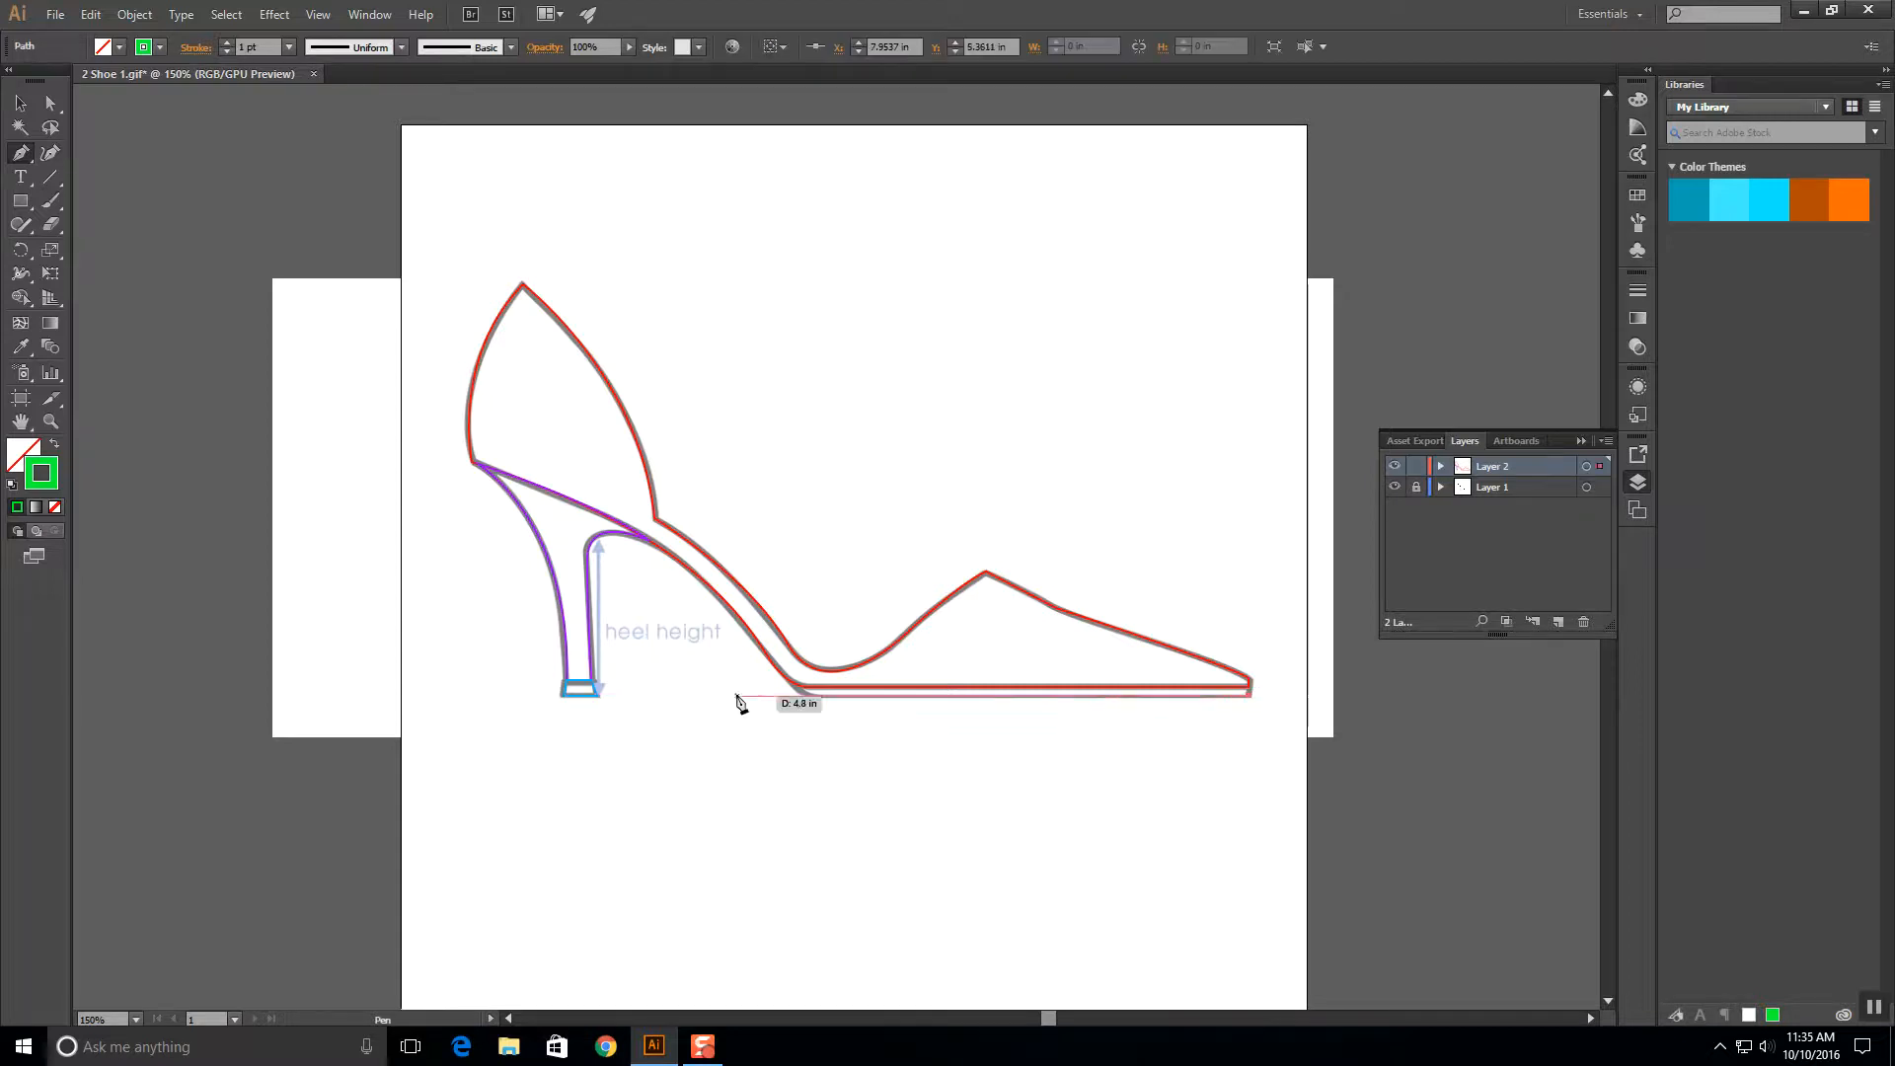
{"action": "left_click", "coordinate": [813, 696]}
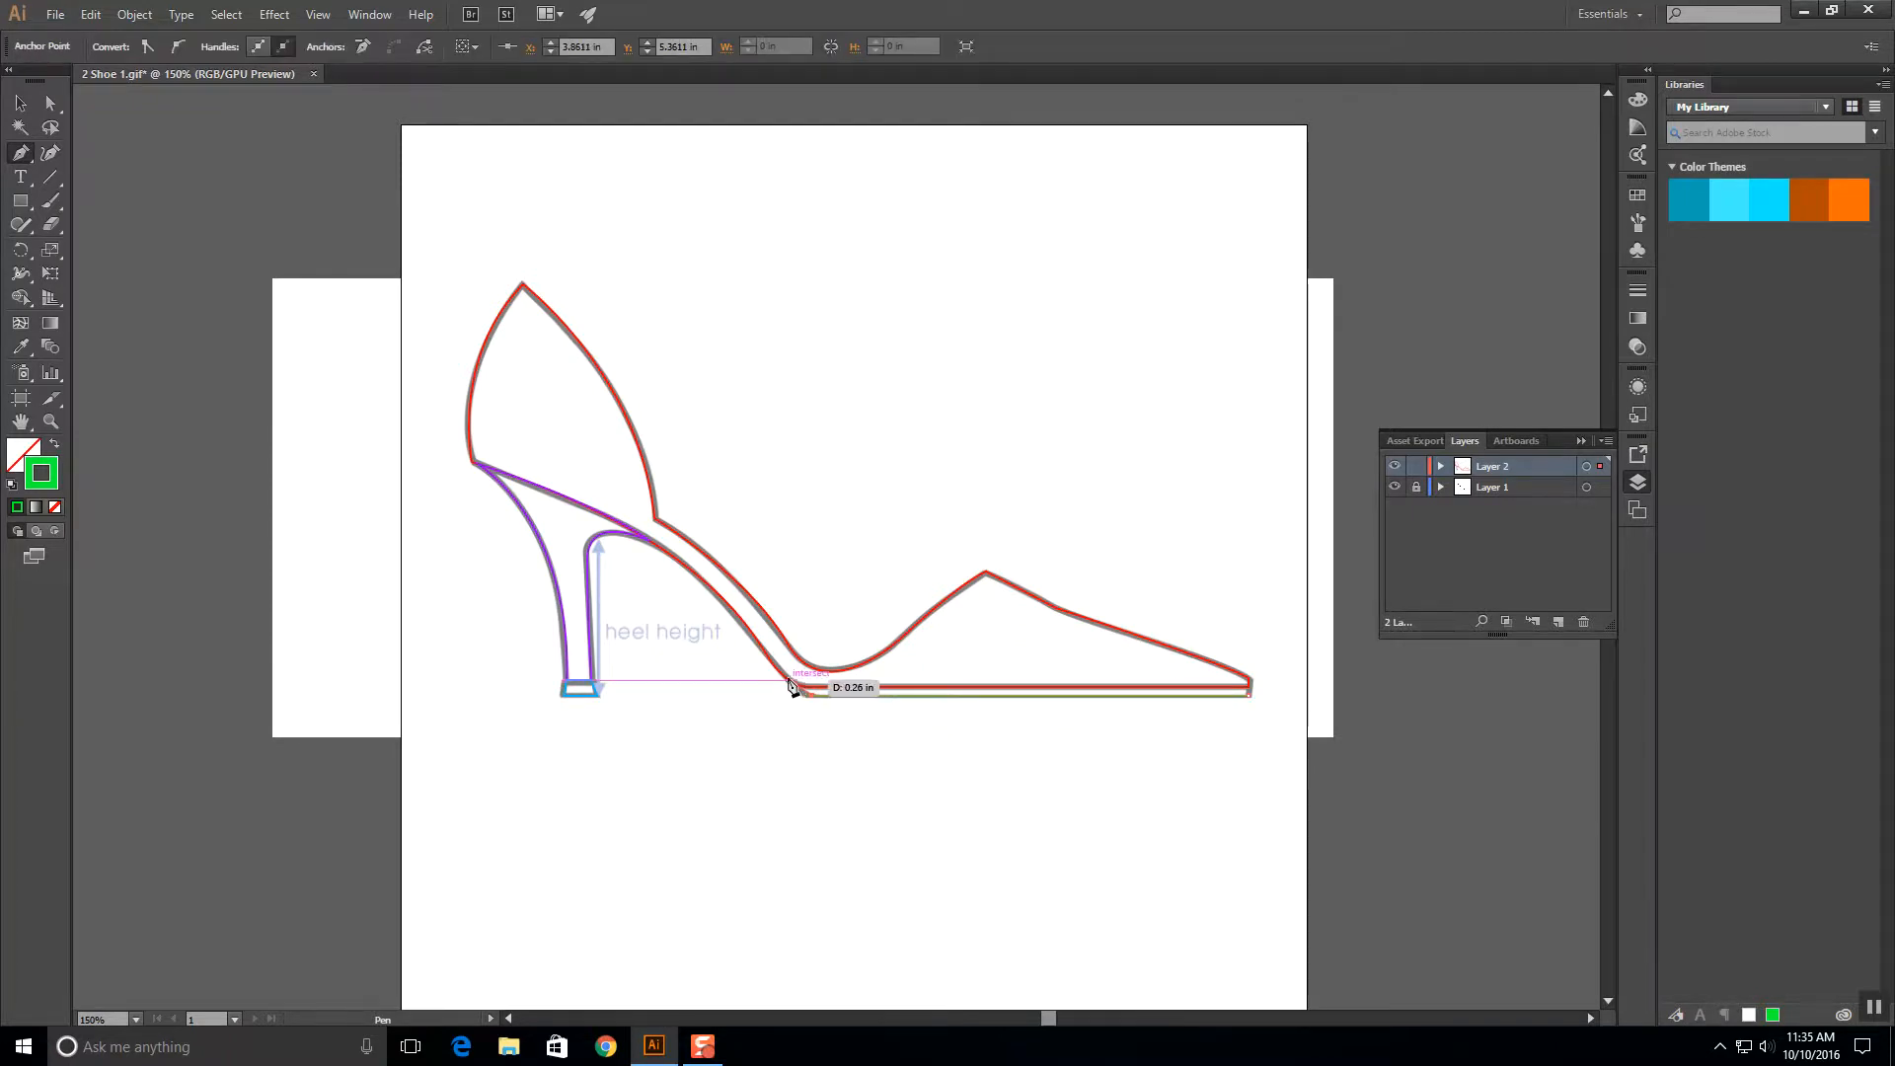
{"action": "left_click_drag", "start_coordinate": [795, 693], "coordinate": [783, 664]}
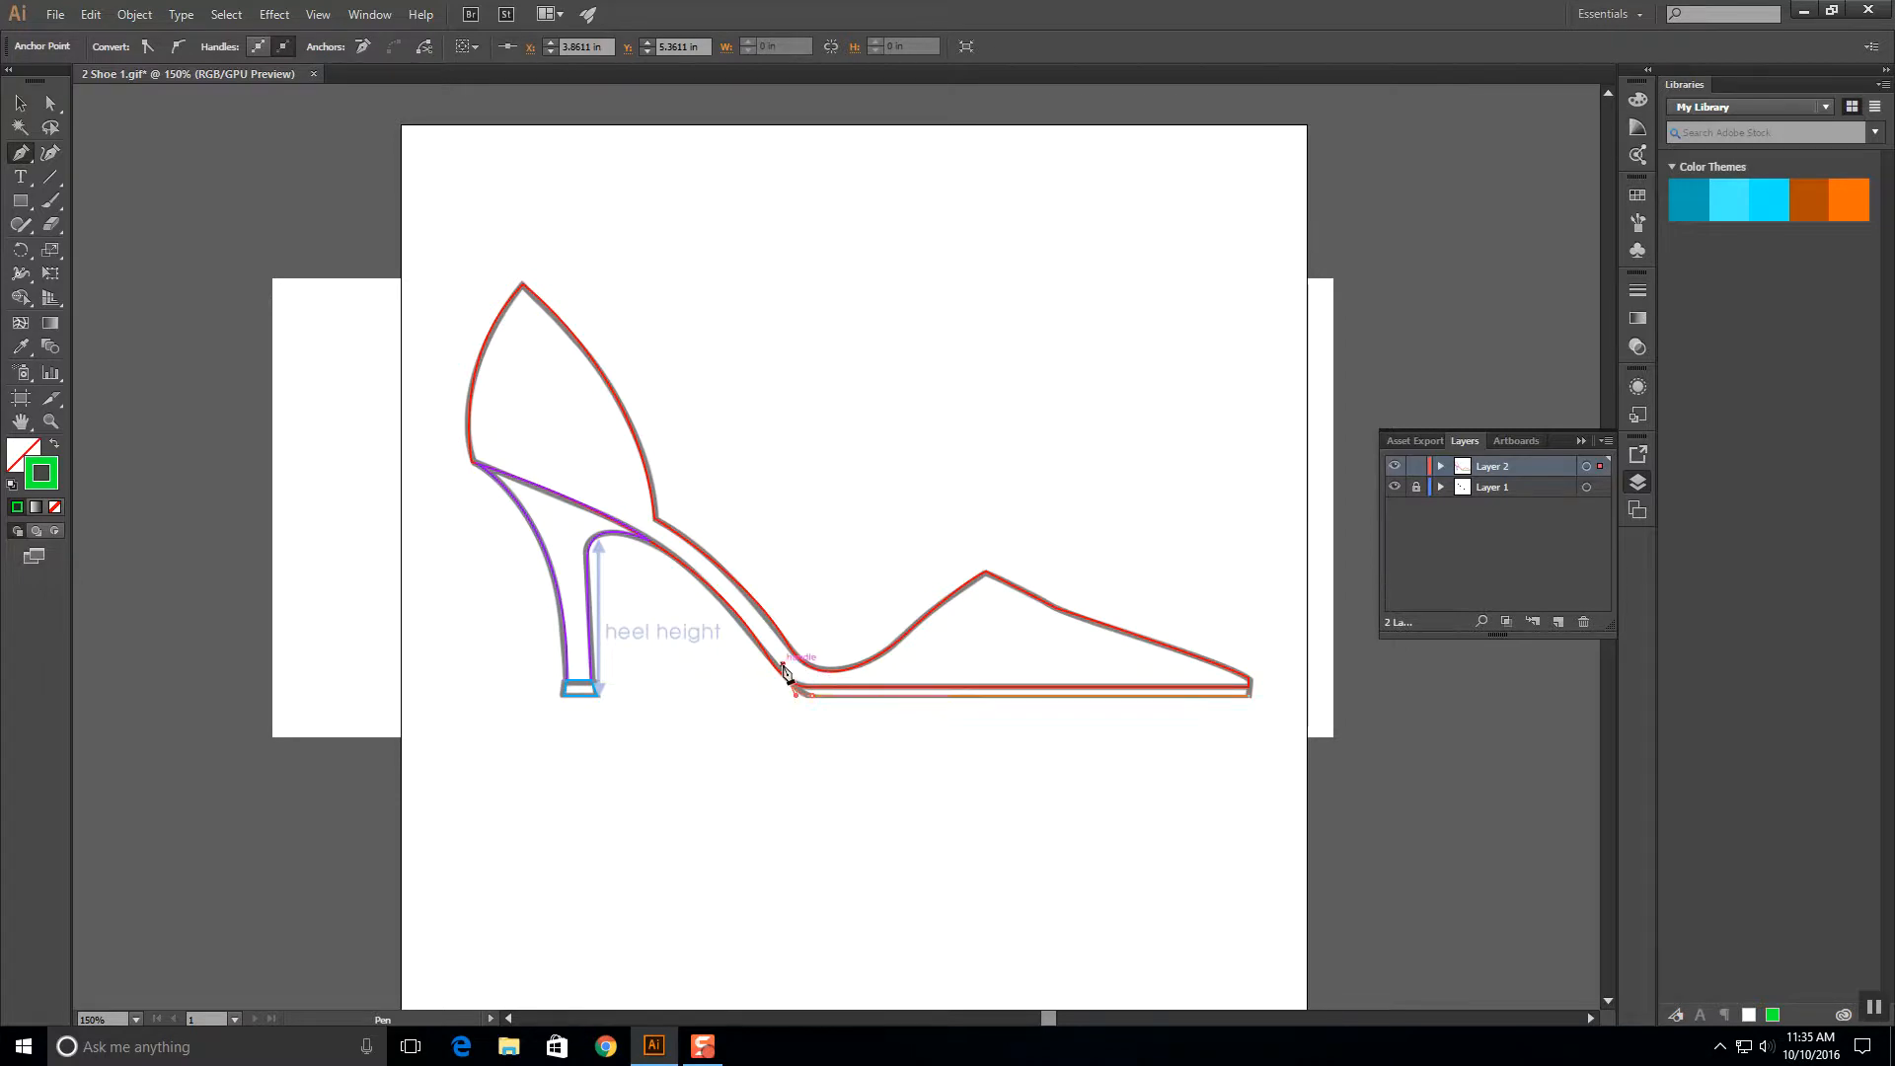
{"action": "left_click", "coordinate": [829, 690]}
{"action": "left_click_drag", "start_coordinate": [846, 688], "coordinate": [846, 688]}
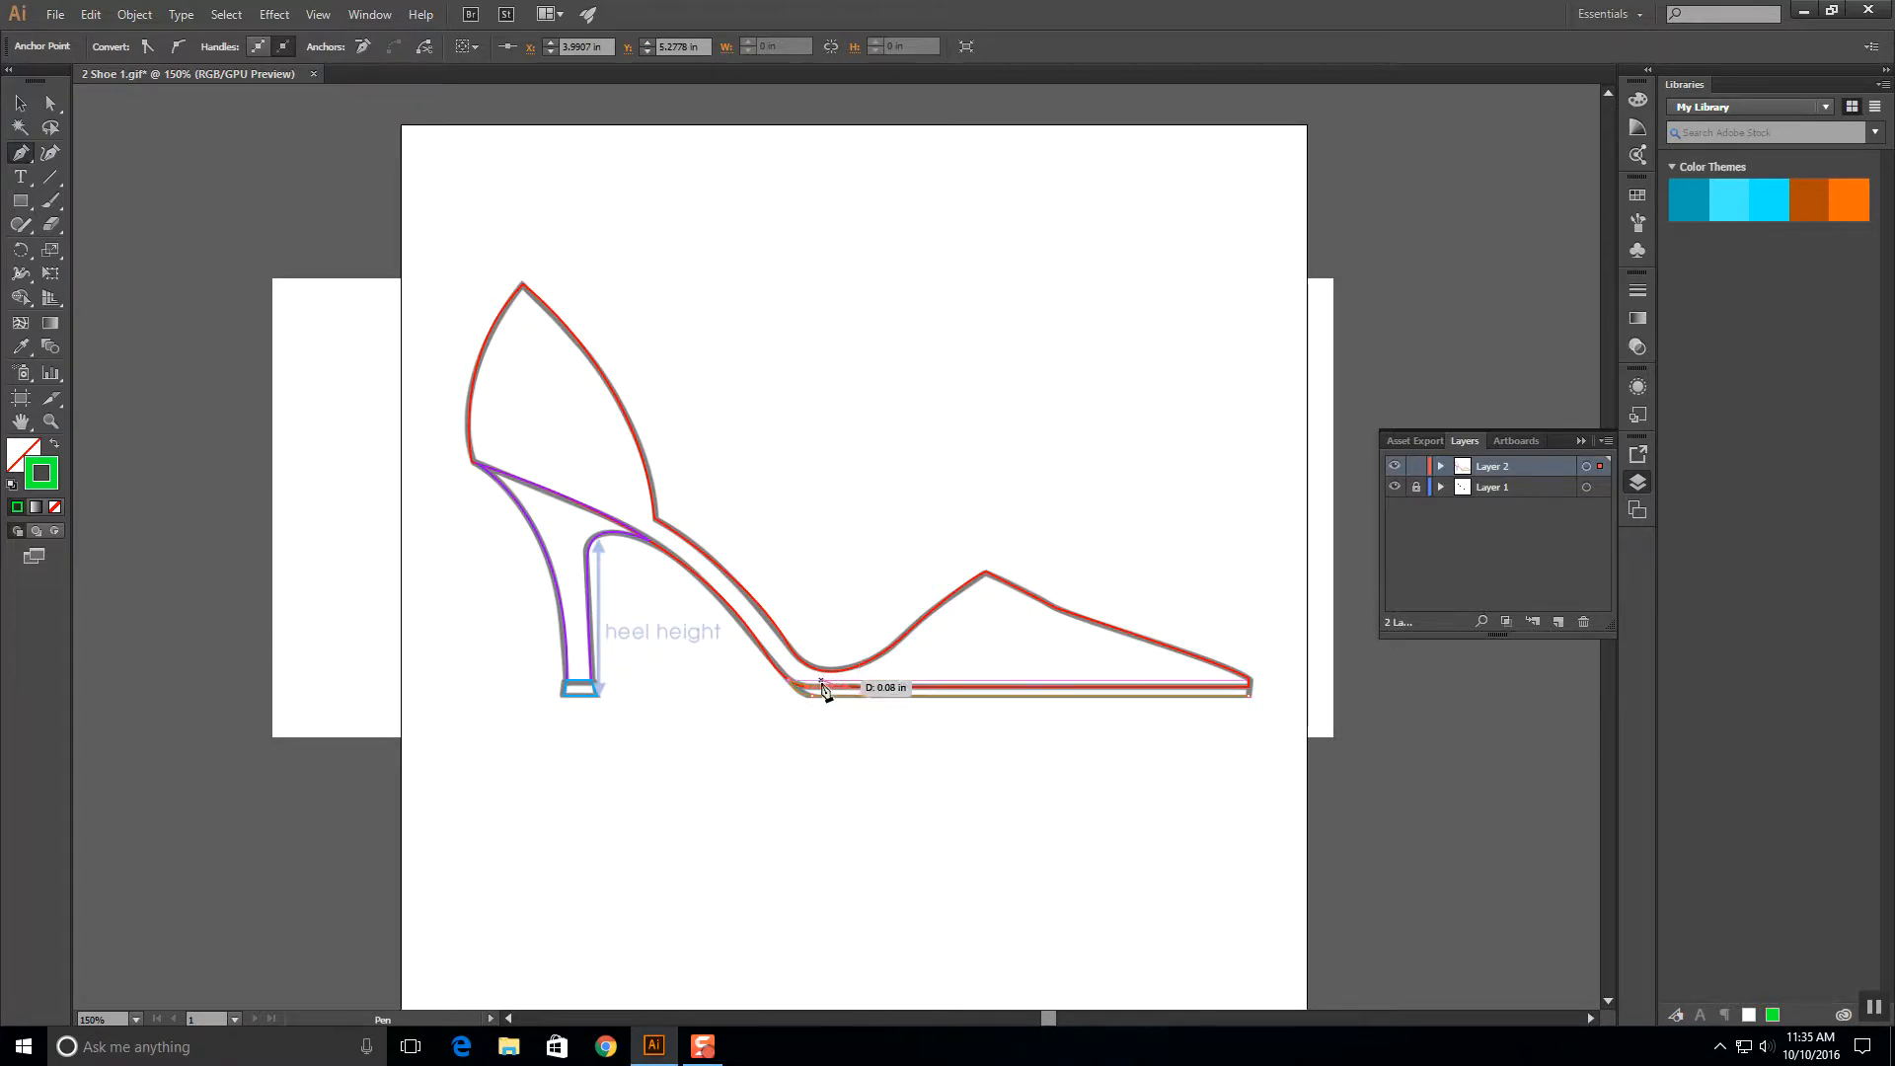
{"action": "left_click", "coordinate": [1249, 693]}
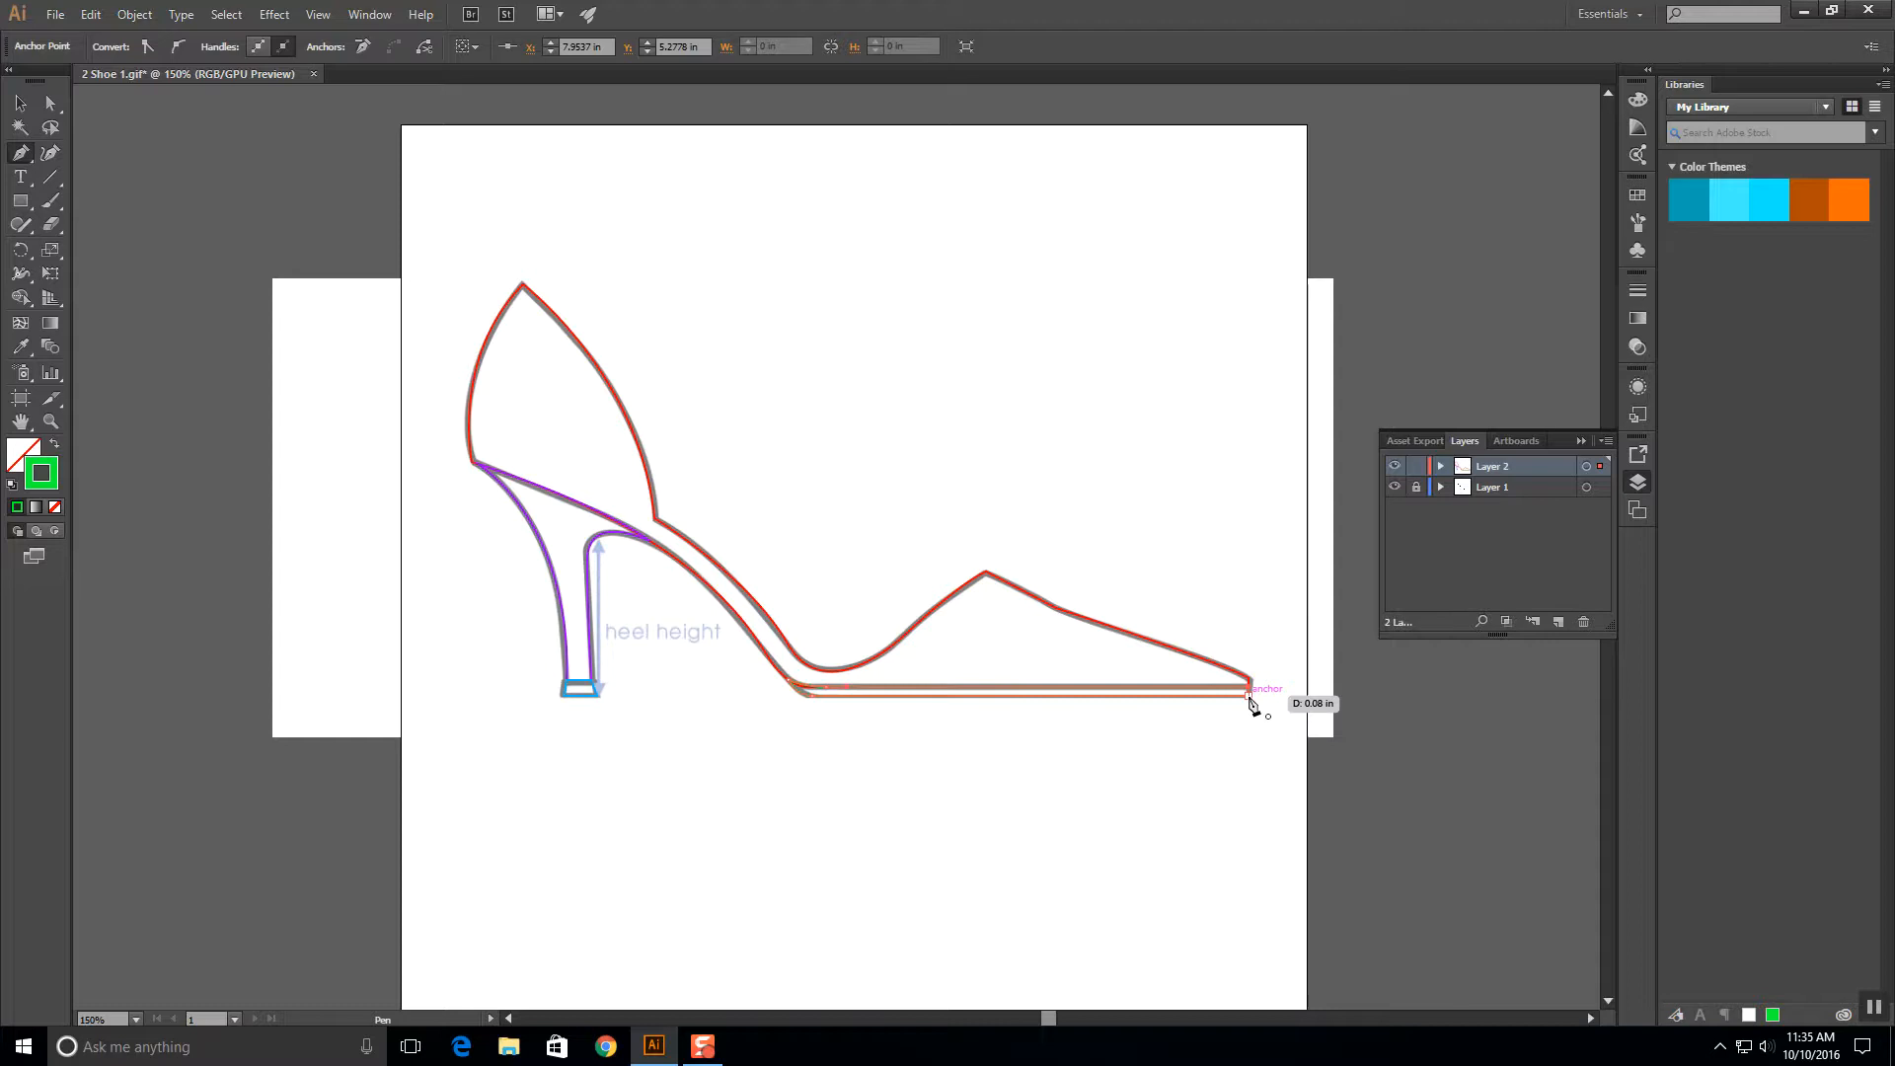
{"action": "left_click", "coordinate": [1250, 698]}
{"action": "left_click", "coordinate": [22, 105]}
{"action": "left_click", "coordinate": [752, 257]}
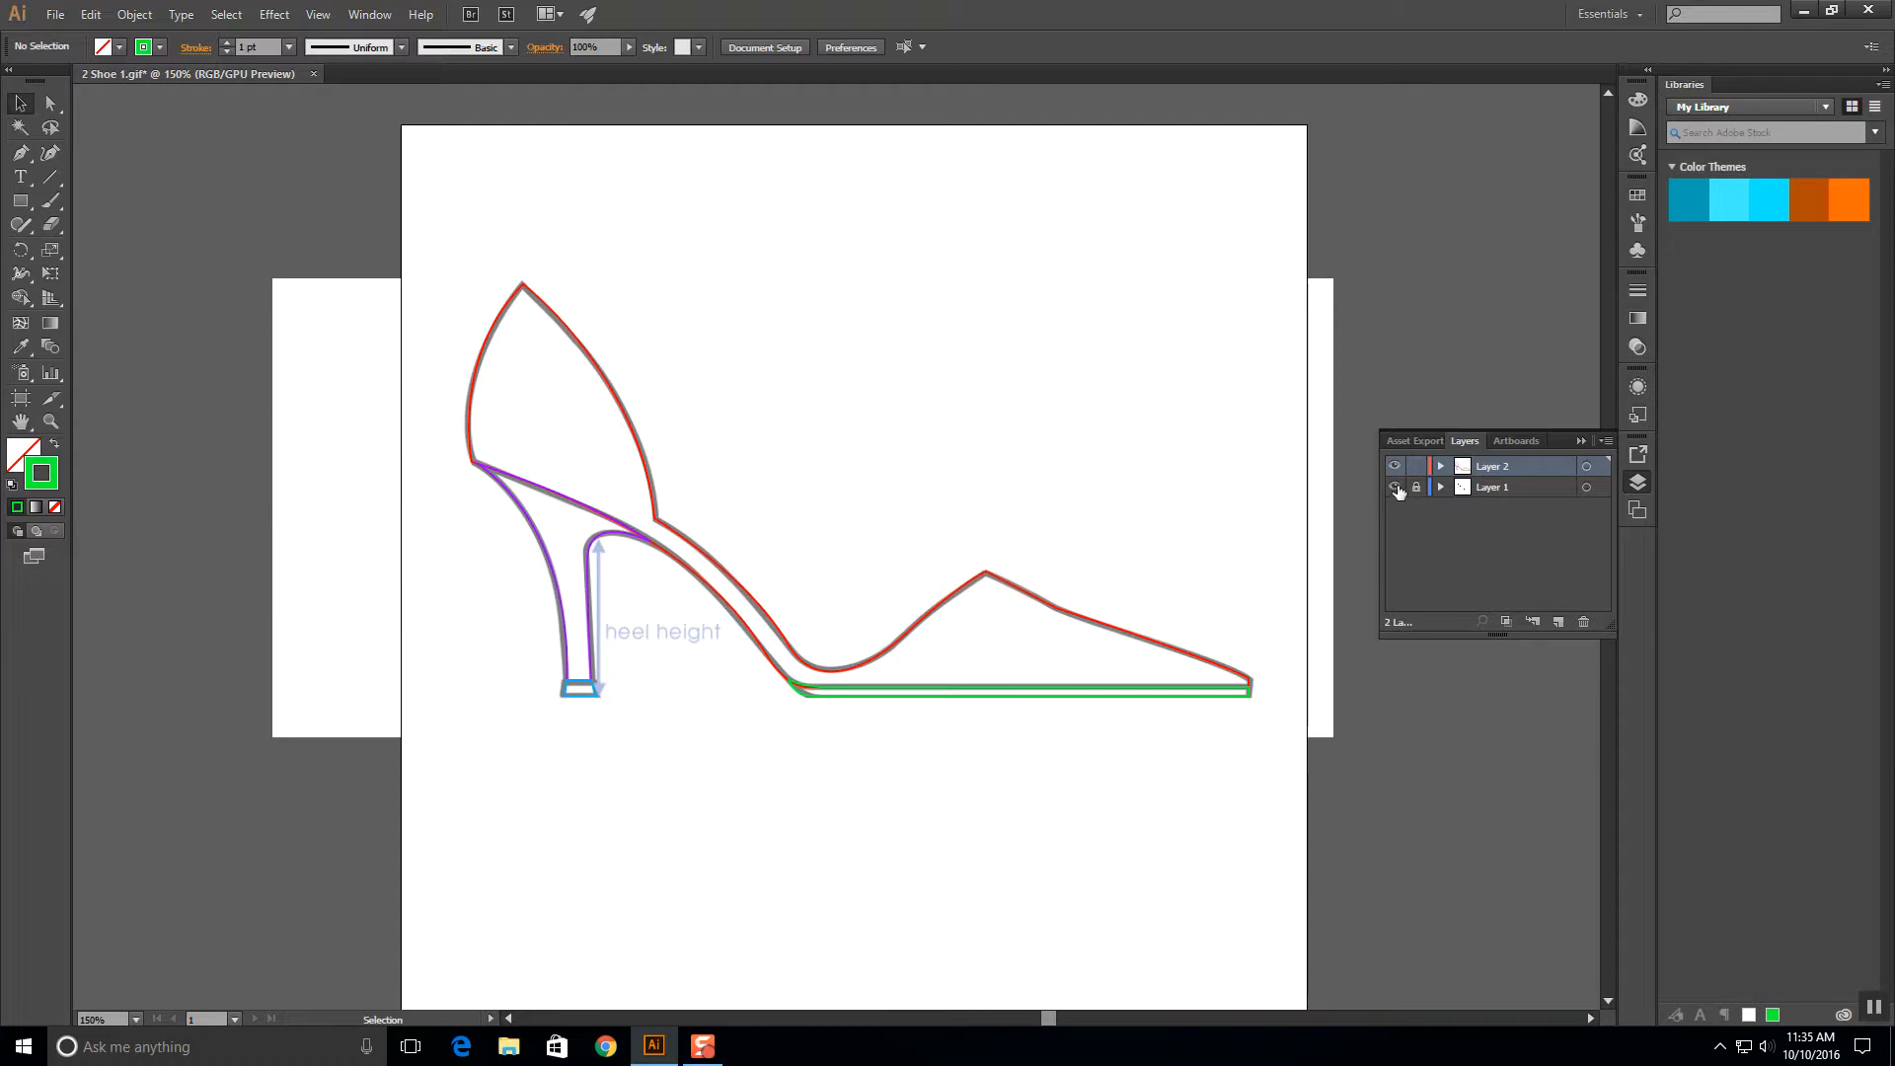
Hide Layer 1, unlock all locked paths and clear the selection.
{"action": "left_click", "coordinate": [1395, 487]}
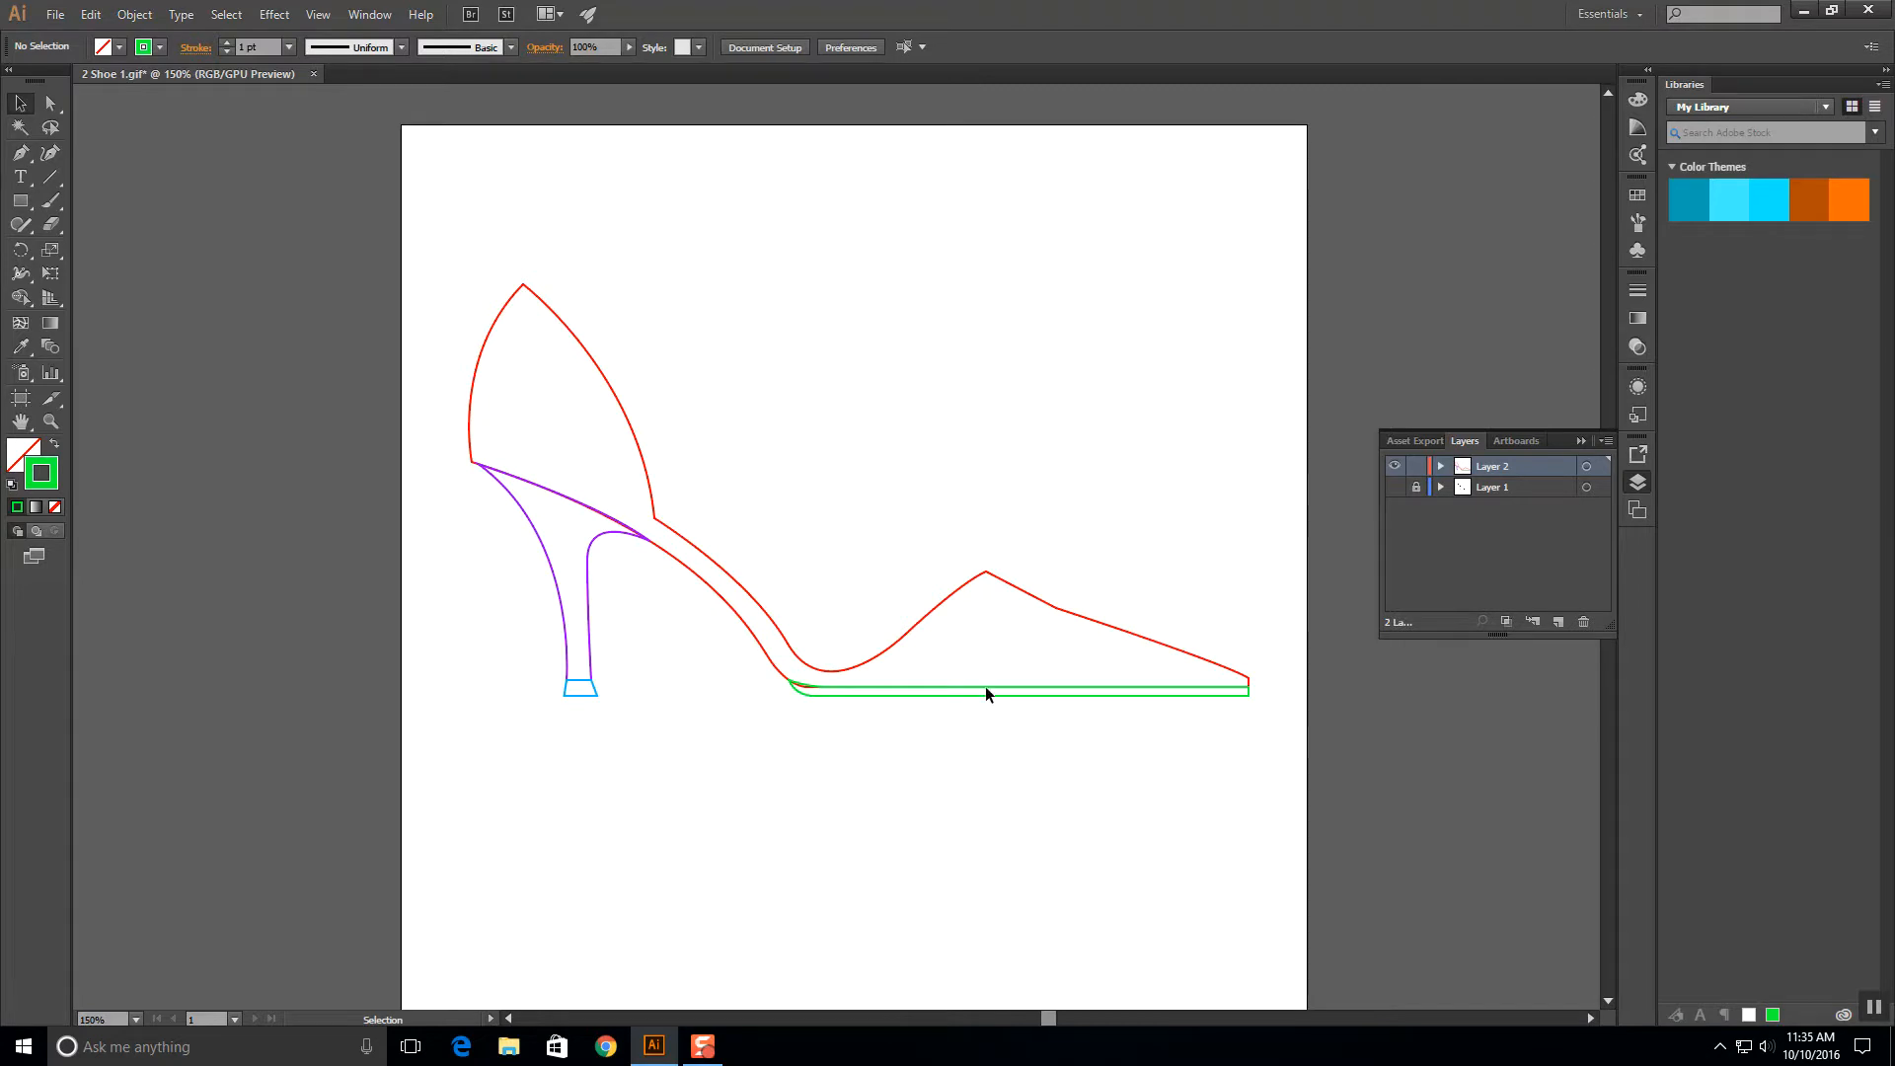
{"action": "left_click", "coordinate": [138, 16]}
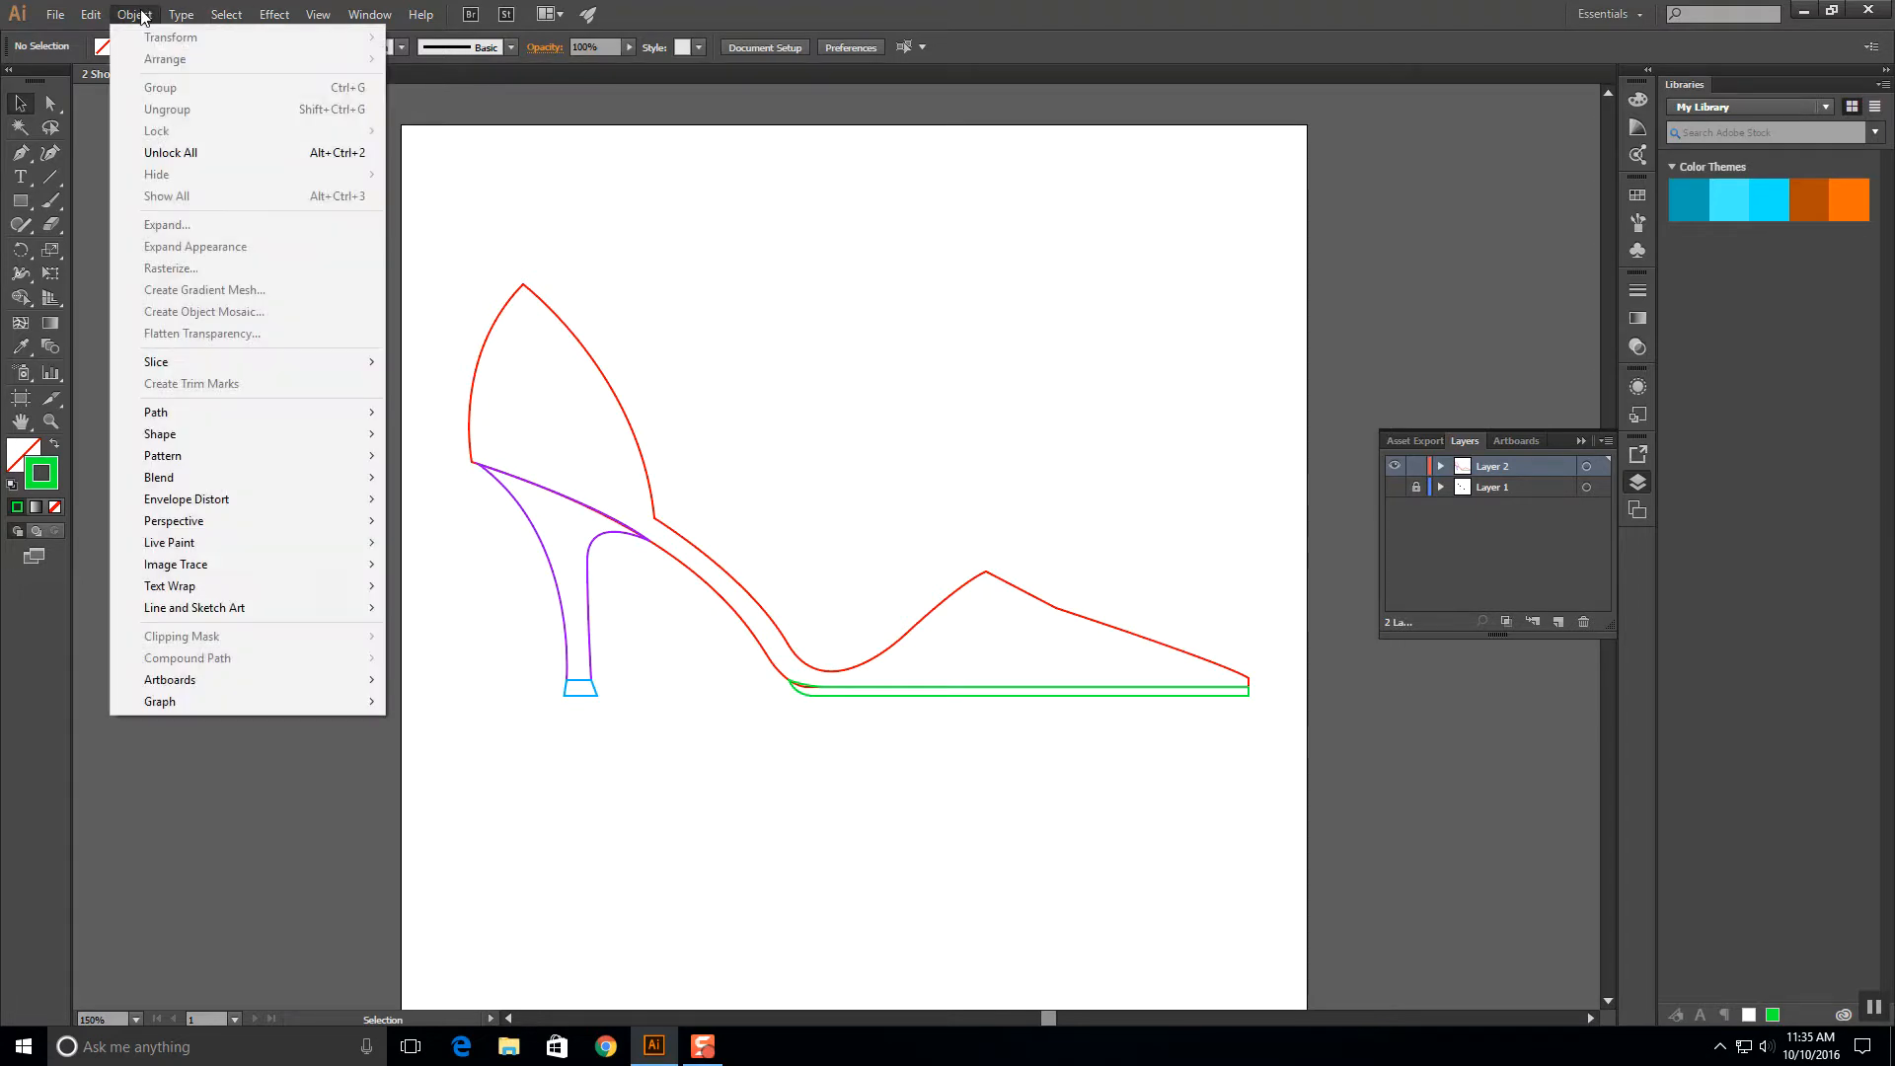
{"action": "left_click", "coordinate": [176, 154]}
{"action": "left_click", "coordinate": [642, 241]}
Swap fill and stroke on the red shoe body and the purple heel so both become solid shapes.
{"action": "left_click", "coordinate": [507, 295]}
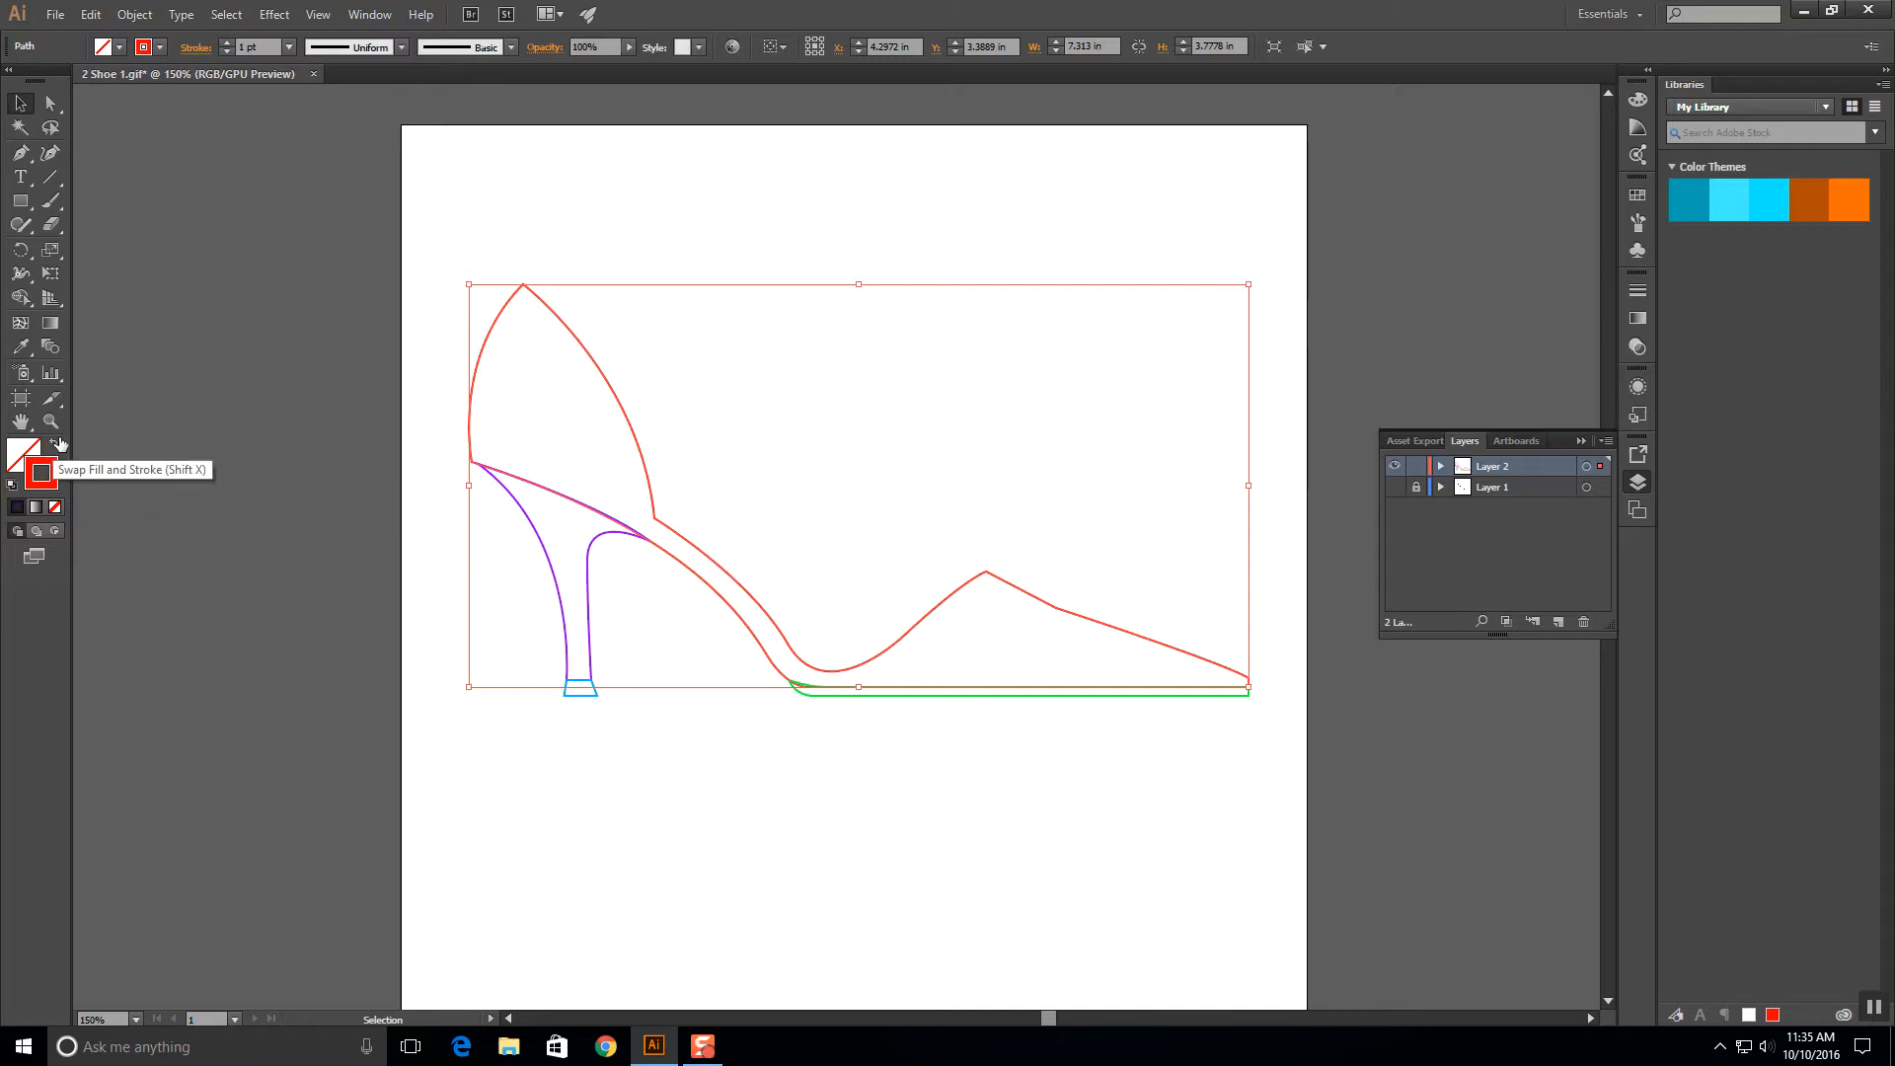
{"action": "left_click", "coordinate": [57, 448]}
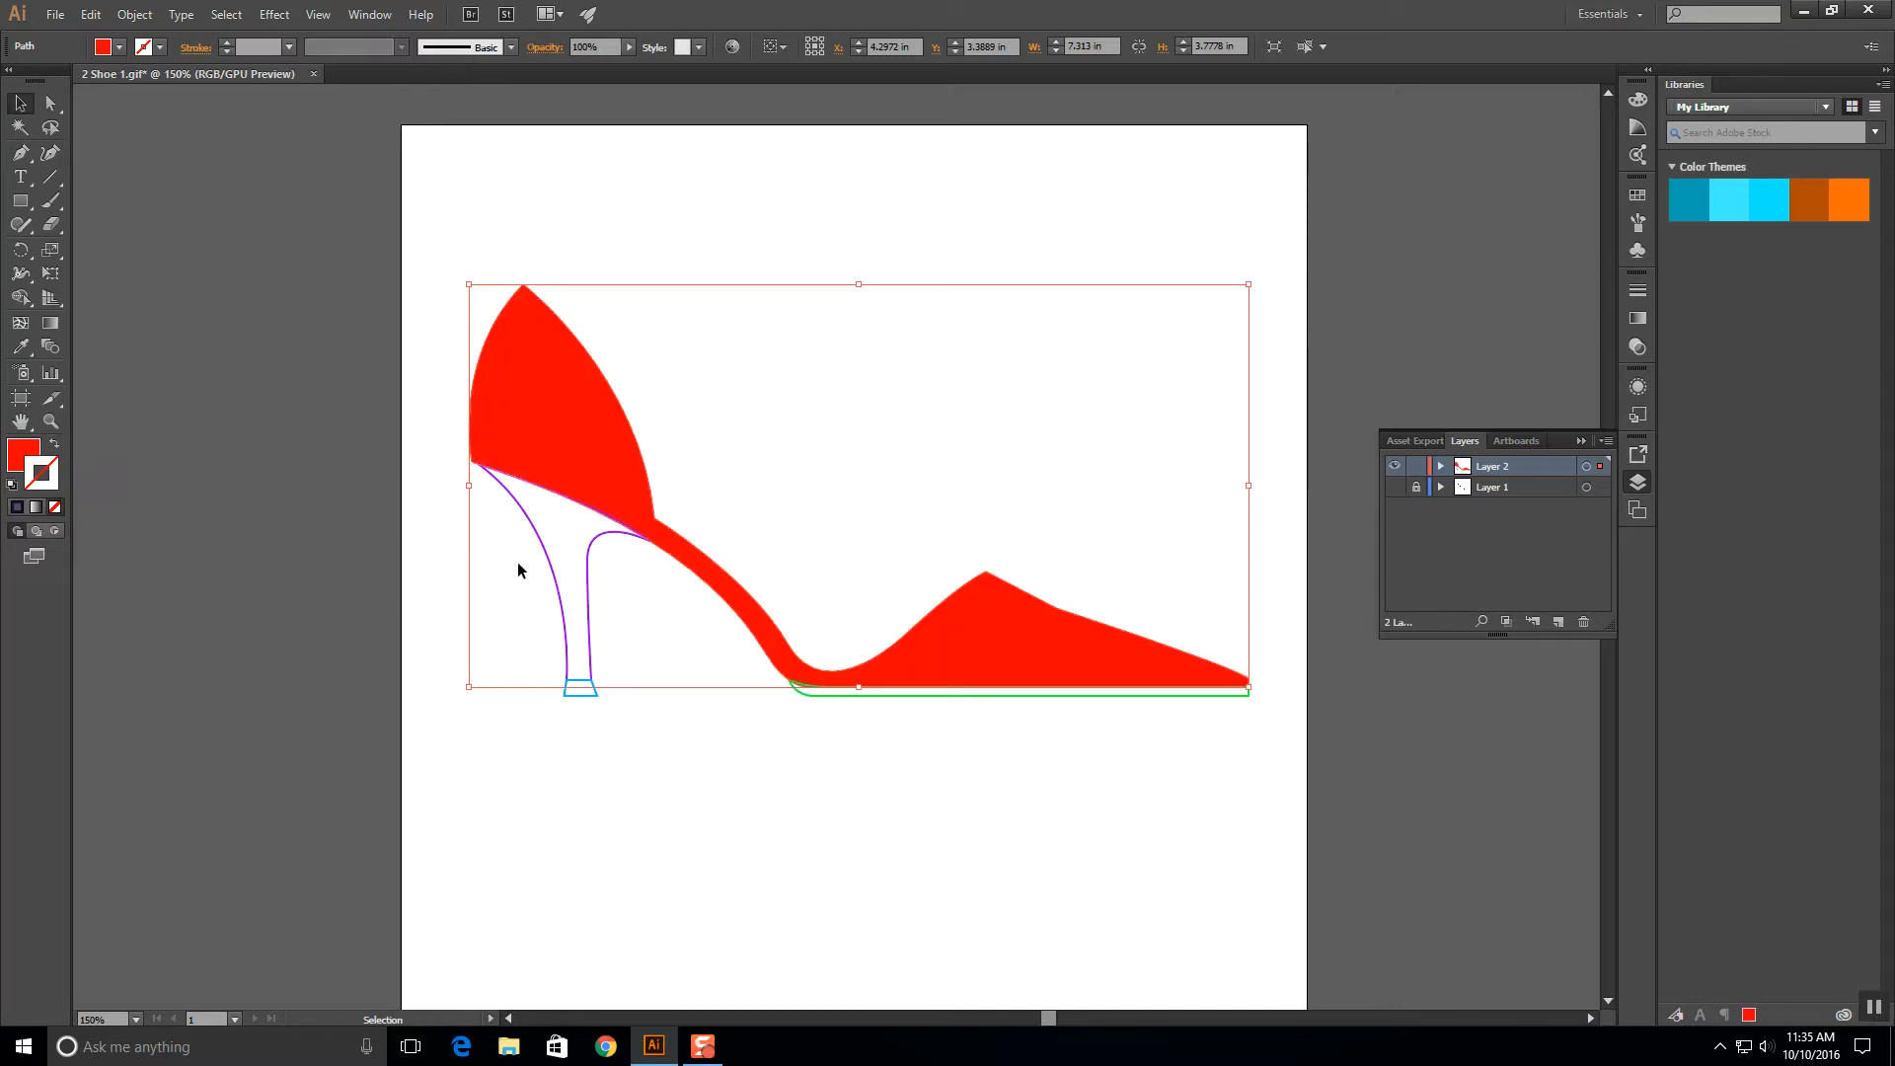
{"action": "left_click_drag", "start_coordinate": [609, 586], "coordinate": [611, 586]}
{"action": "left_click", "coordinate": [56, 445]}
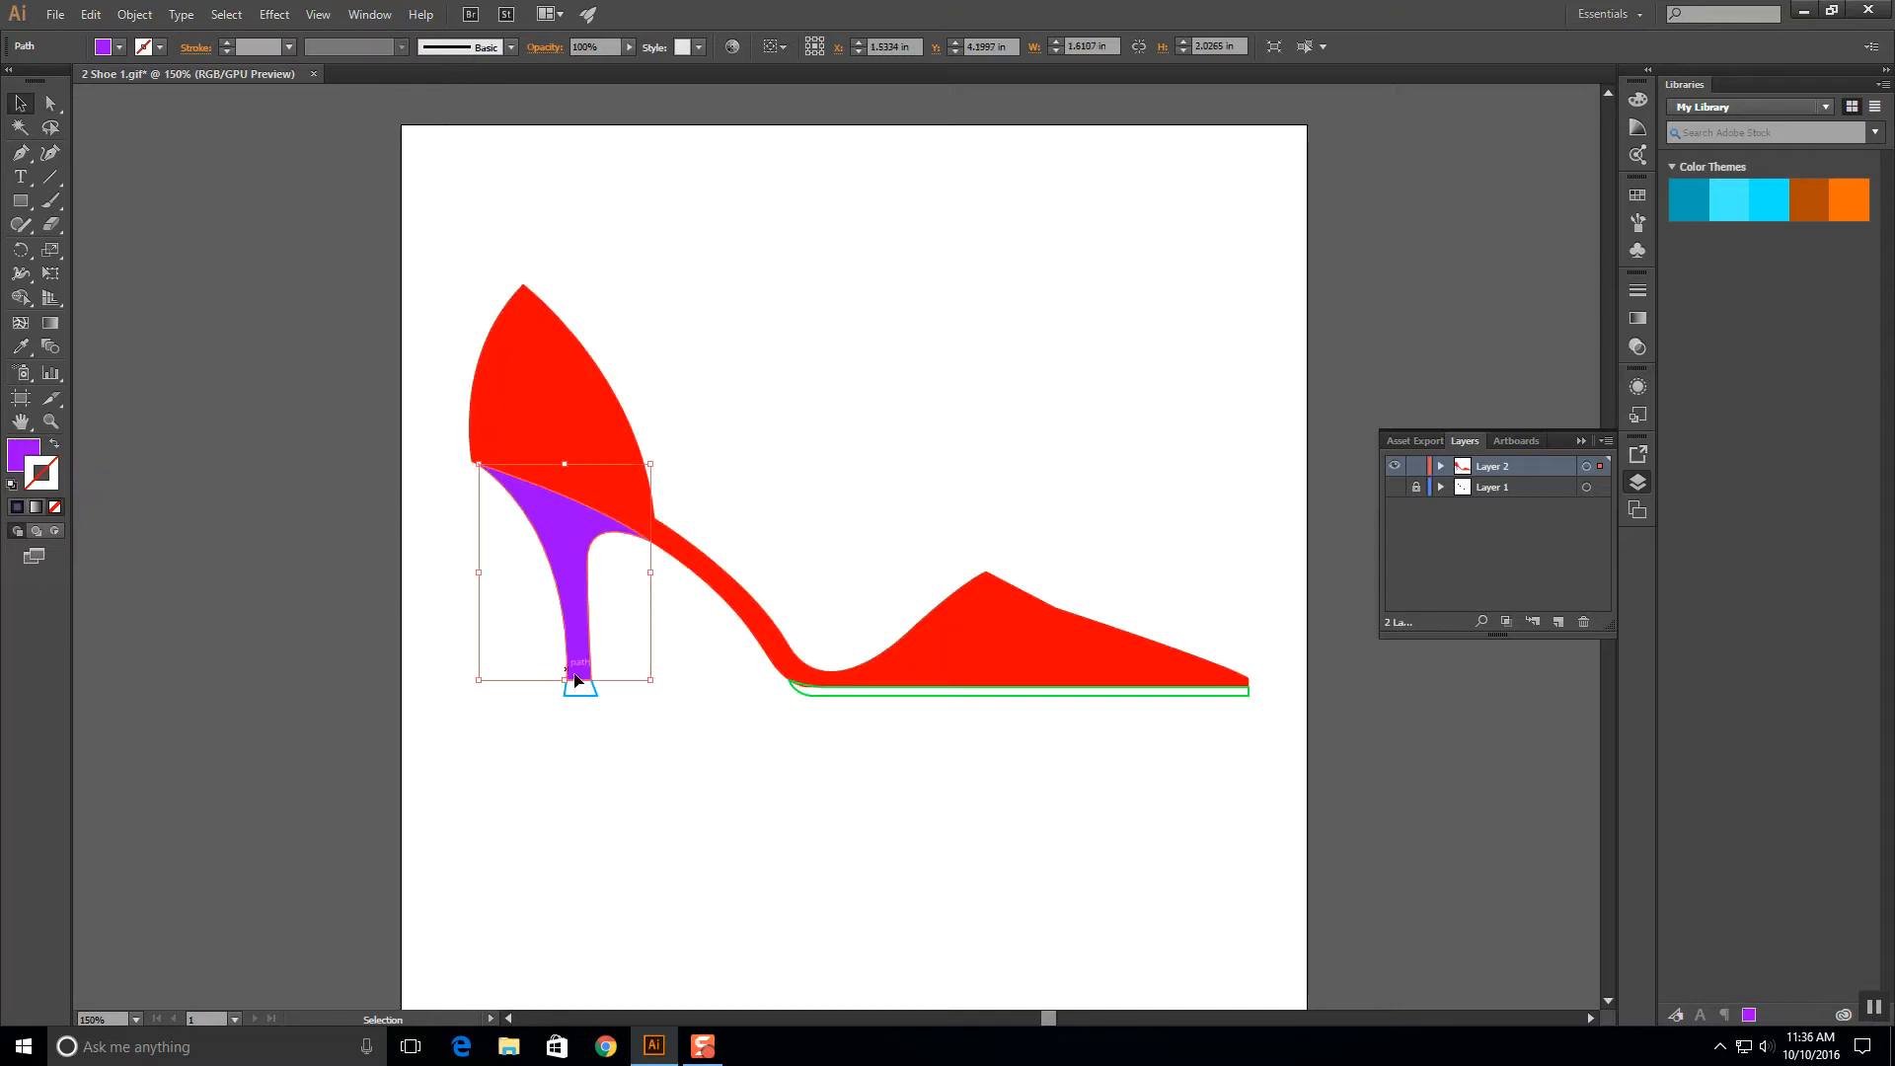
Swap fill and stroke on the blue heel tip and the green sole, and deselect everything.
{"action": "left_click", "coordinate": [578, 694]}
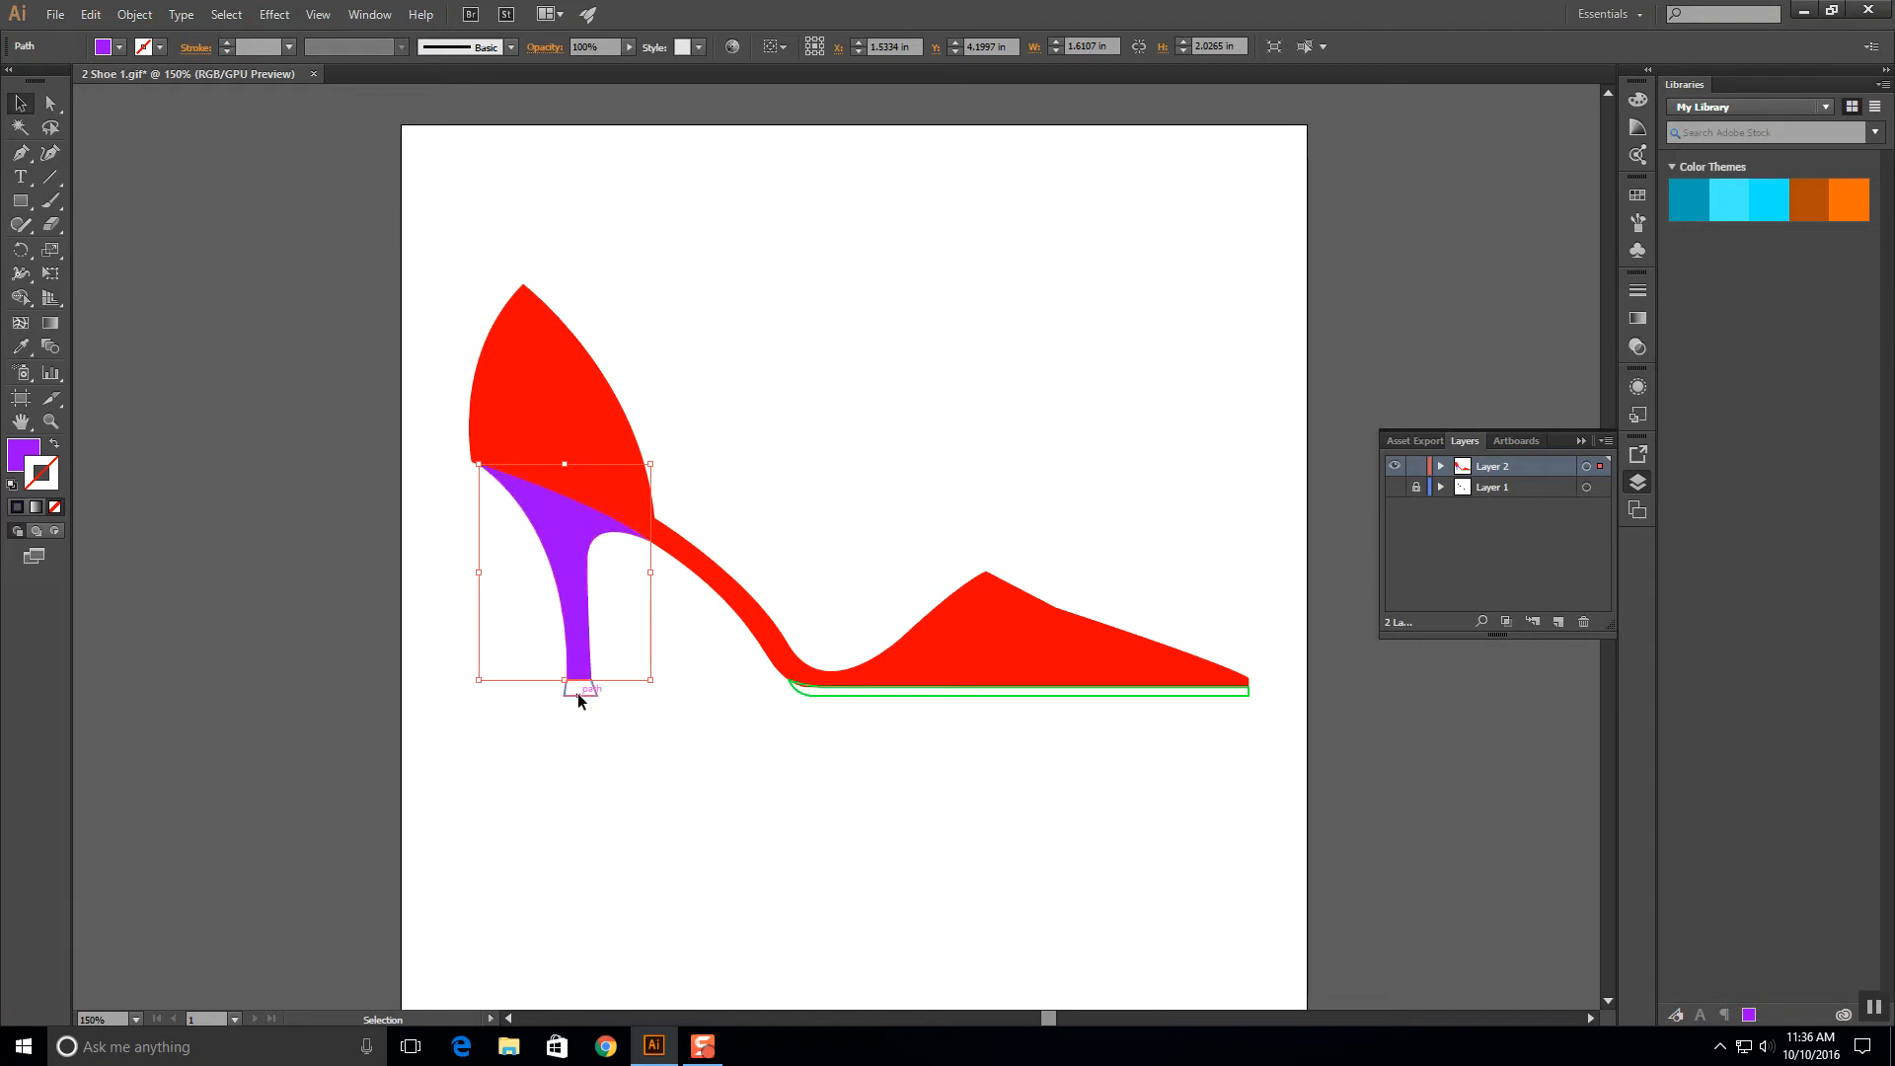
{"action": "left_click", "coordinate": [55, 445]}
{"action": "left_click", "coordinate": [875, 695]}
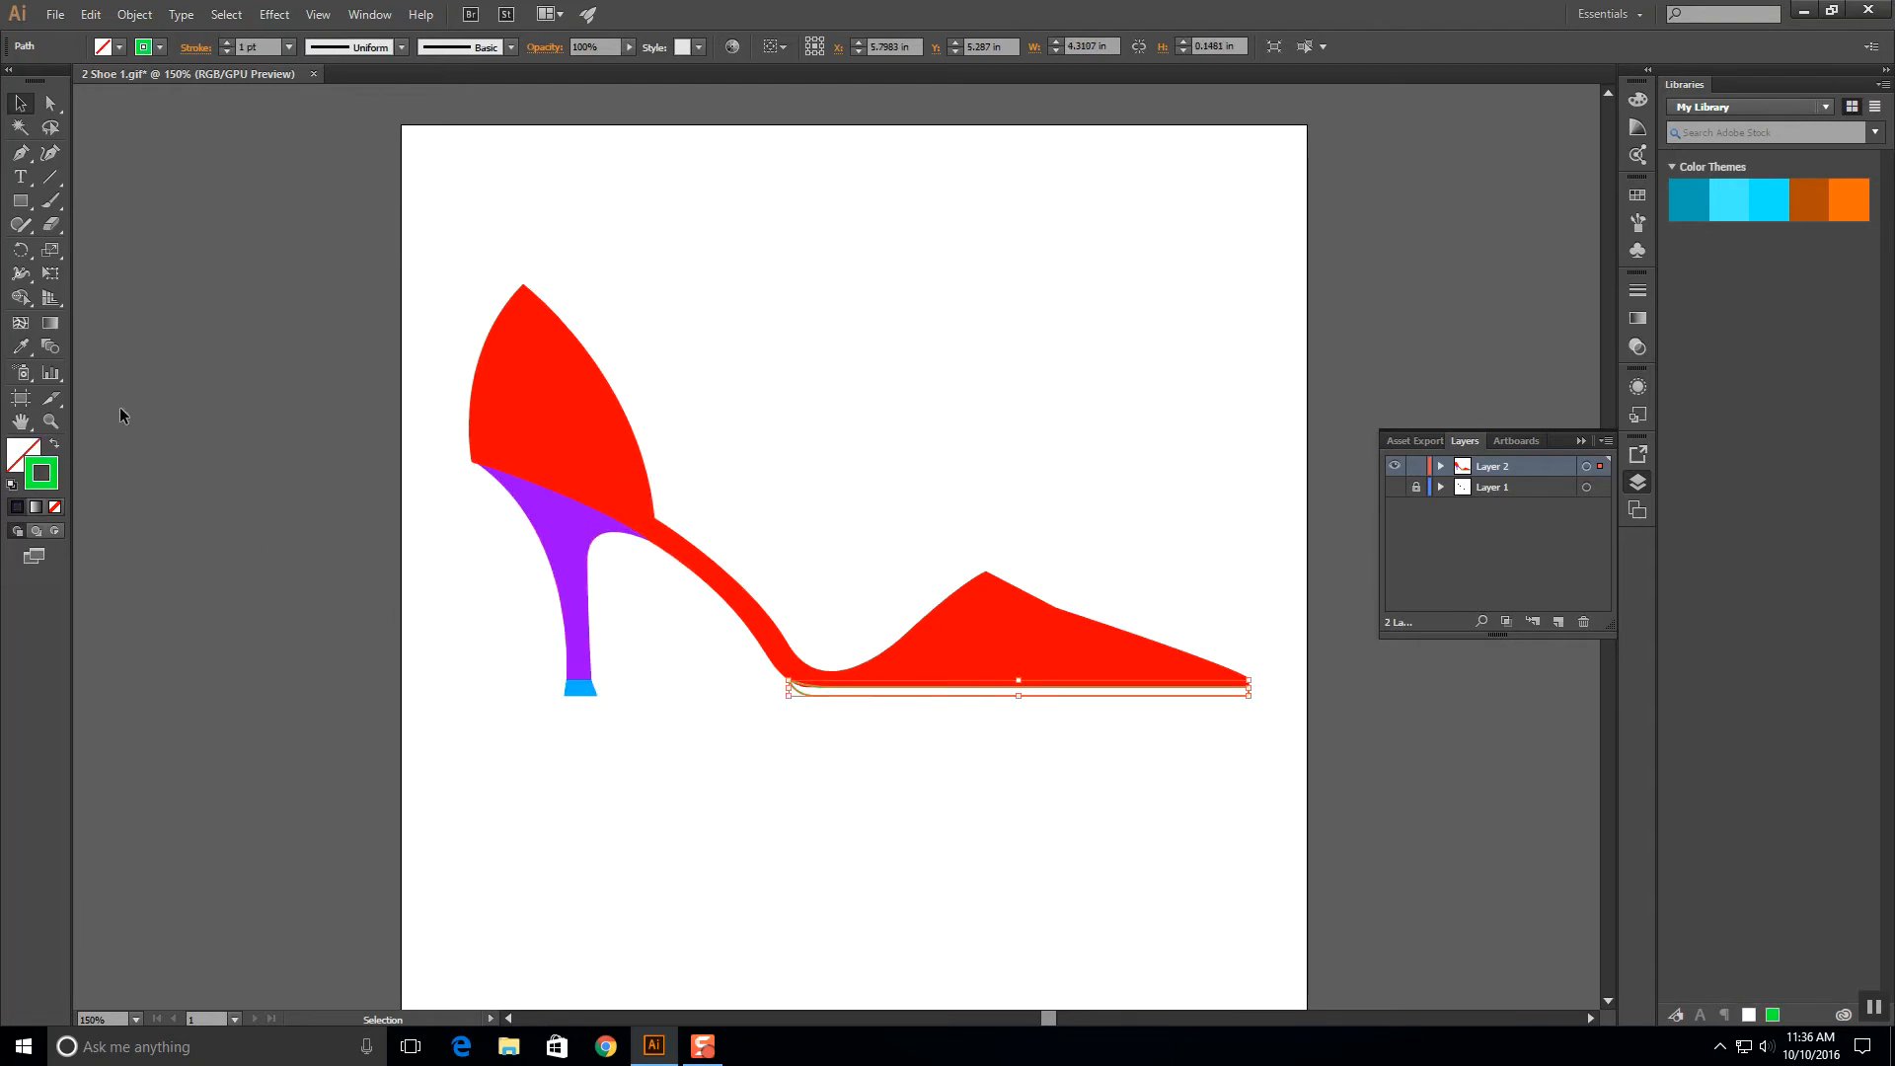
{"action": "left_click", "coordinate": [55, 445]}
{"action": "left_click", "coordinate": [879, 855]}
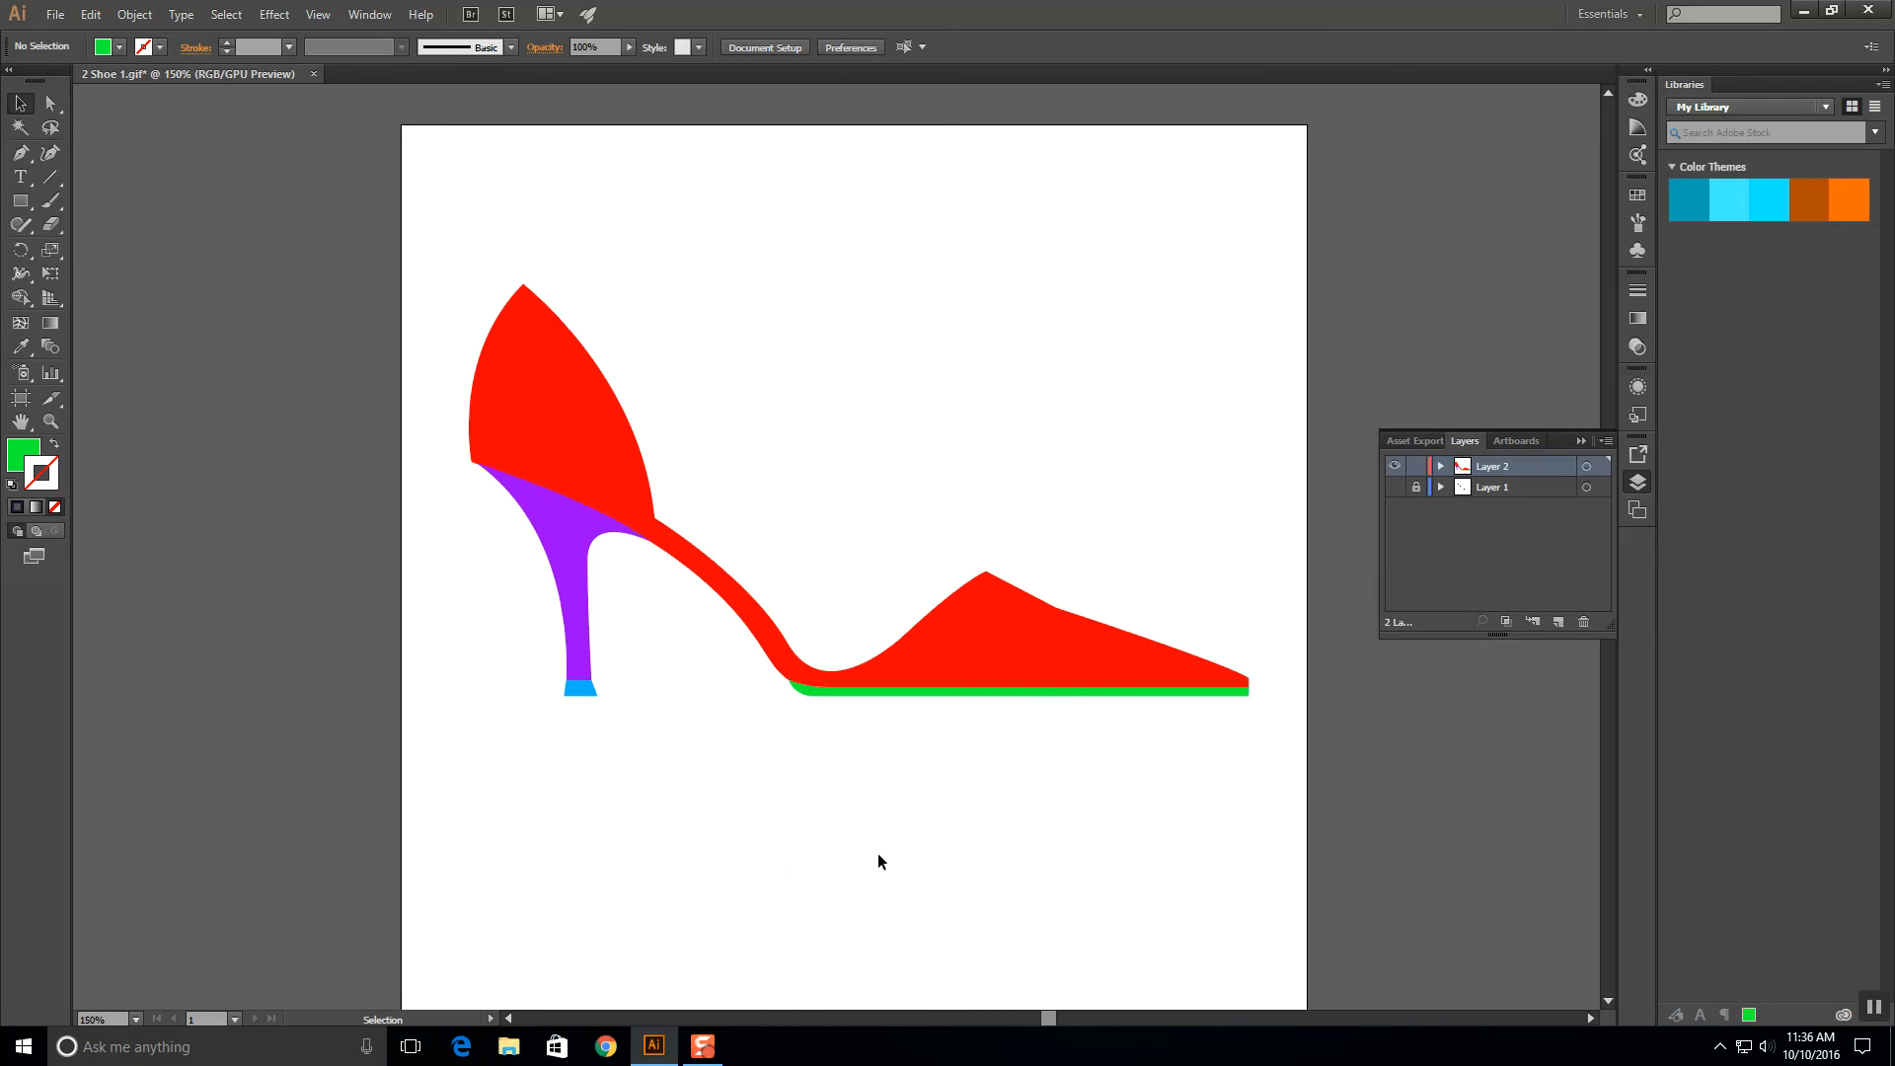